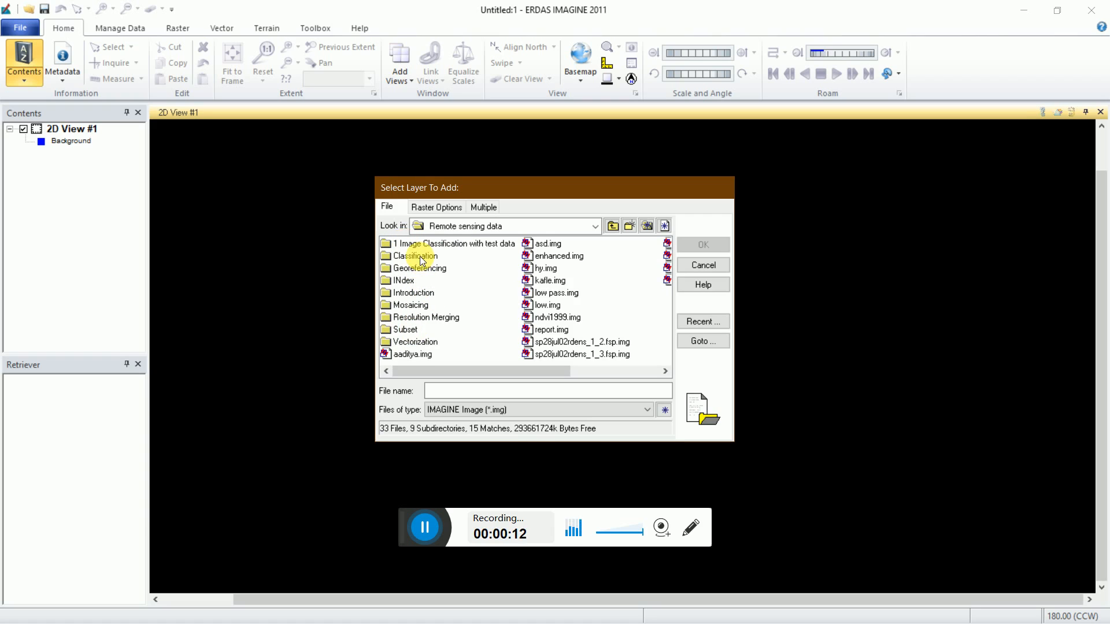
Step: Add the image sp27jun111.img from the folder "1 Image Classification with test data" to the 2D view
{"action": "left_click", "coordinate": [425, 528]}
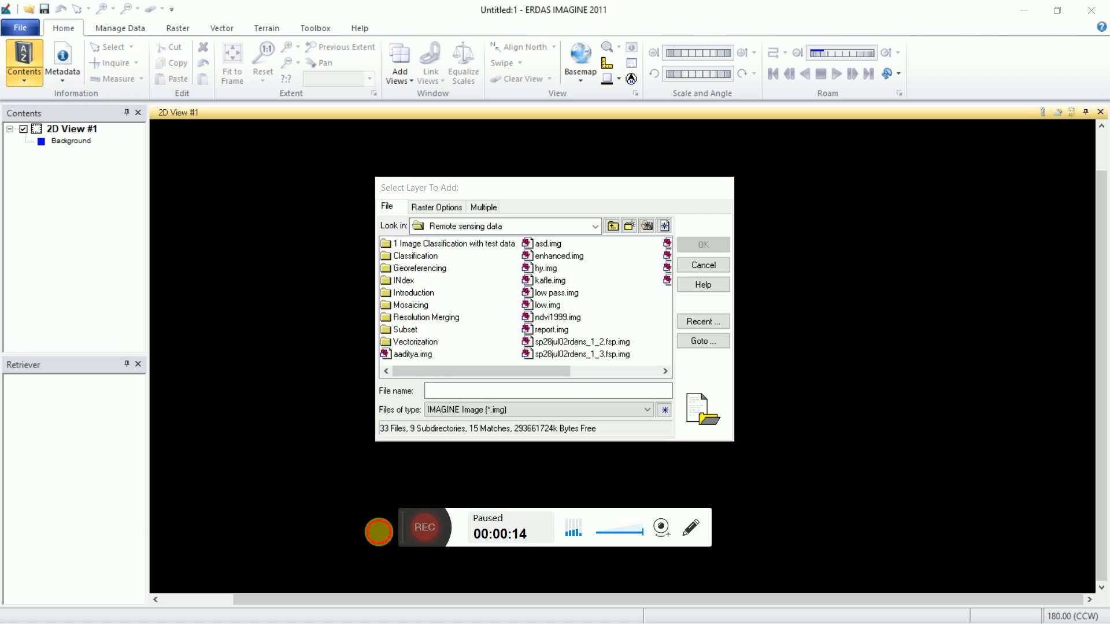
{"action": "left_click", "coordinate": [425, 527]}
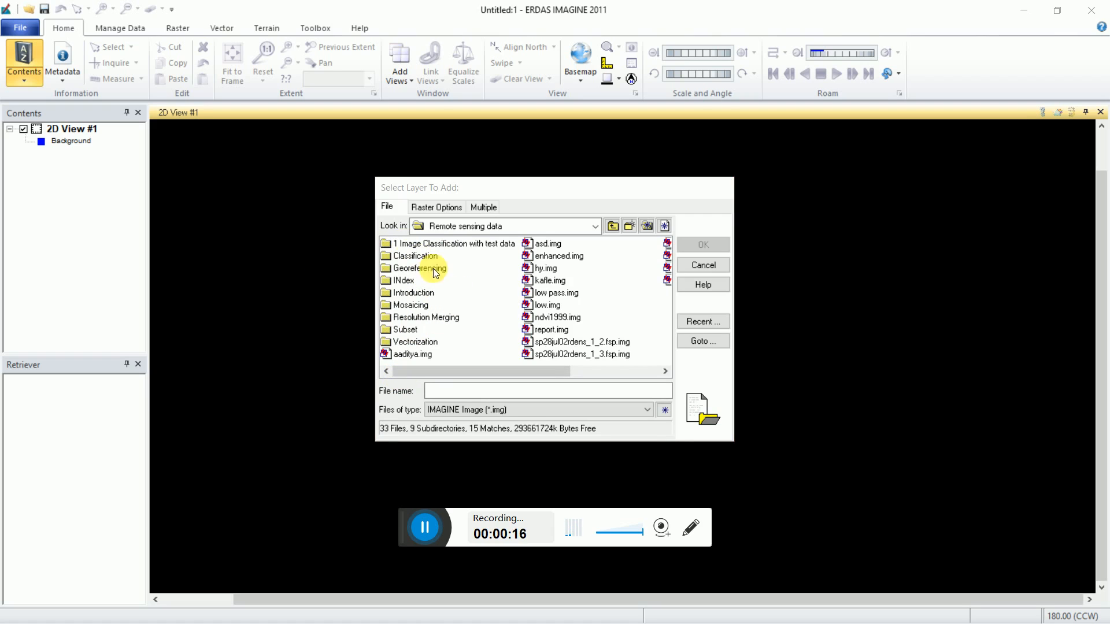
{"action": "double_click", "coordinate": [436, 244]}
{"action": "left_click", "coordinate": [424, 256]}
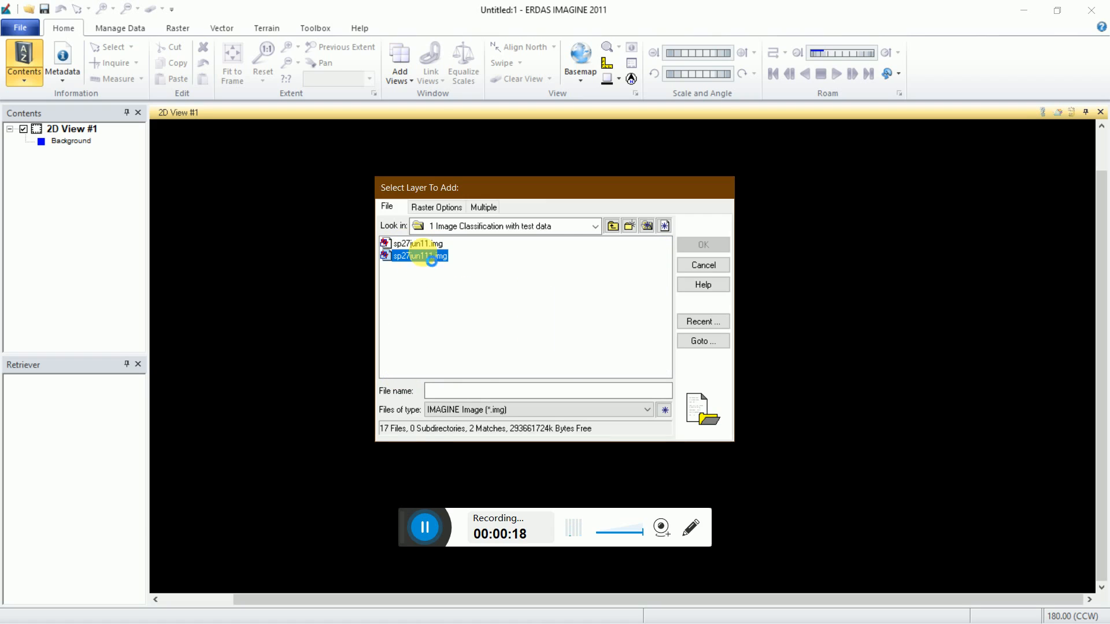
{"action": "left_click", "coordinate": [711, 243]}
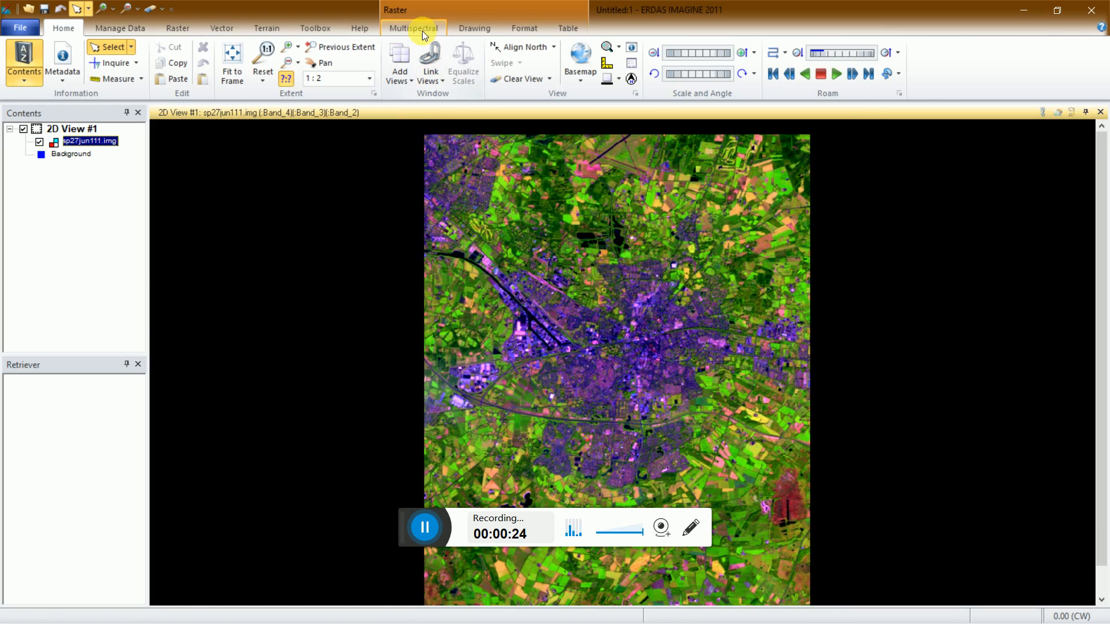
Step: Set the image's band combination to Band_3 for red and Band_4 for green
{"action": "left_click", "coordinate": [407, 27]}
{"action": "left_click", "coordinate": [495, 47]}
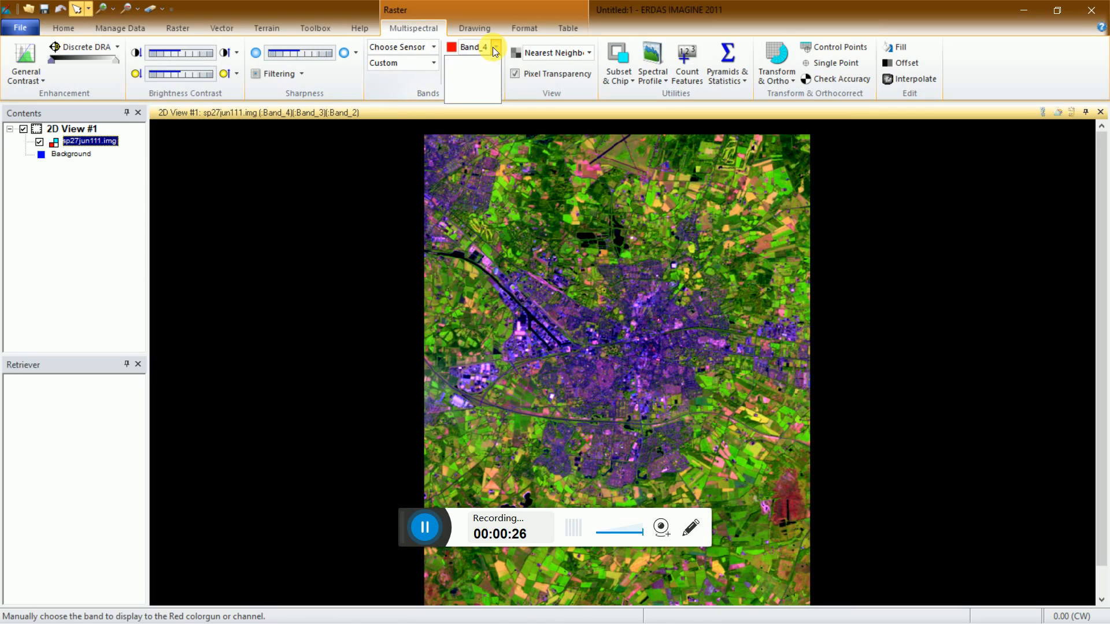
{"action": "left_click", "coordinate": [478, 84]}
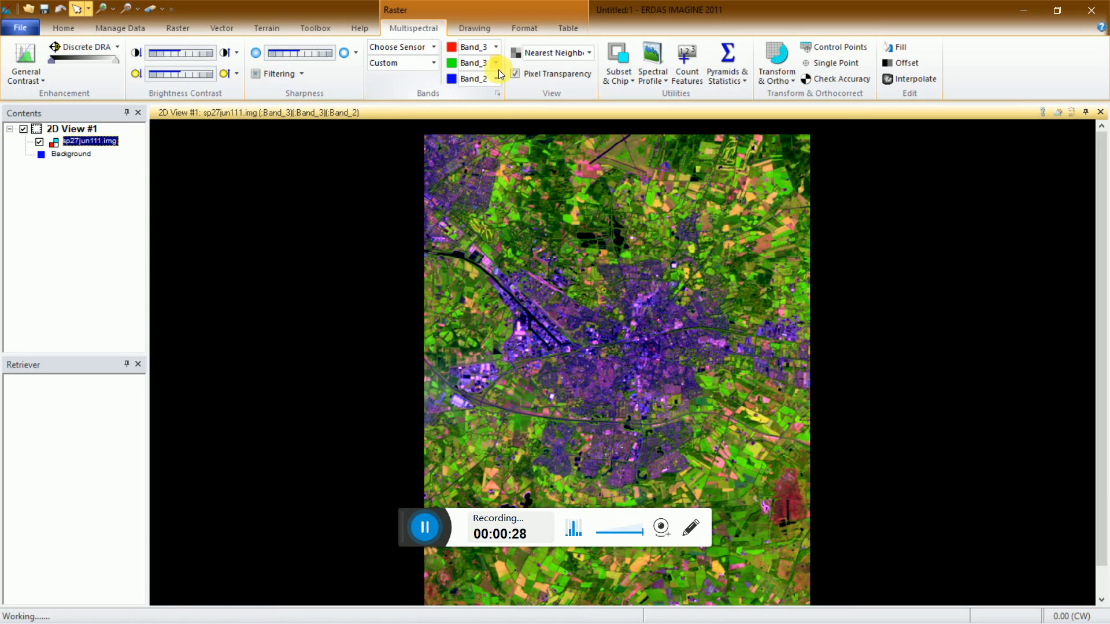
{"action": "left_click", "coordinate": [497, 63]}
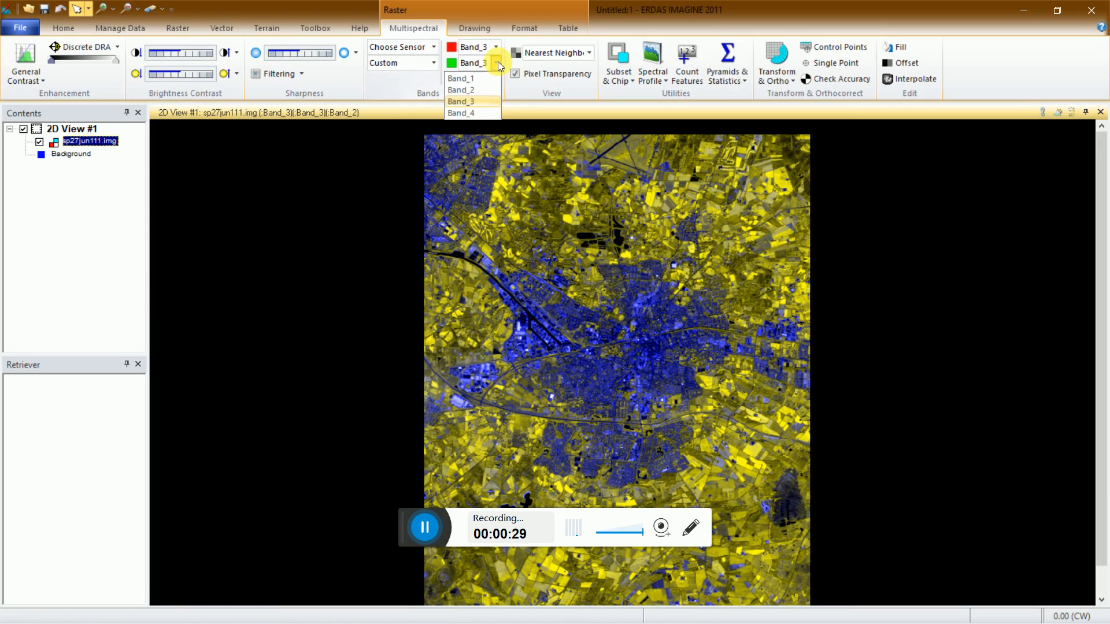
{"action": "left_click", "coordinate": [479, 109]}
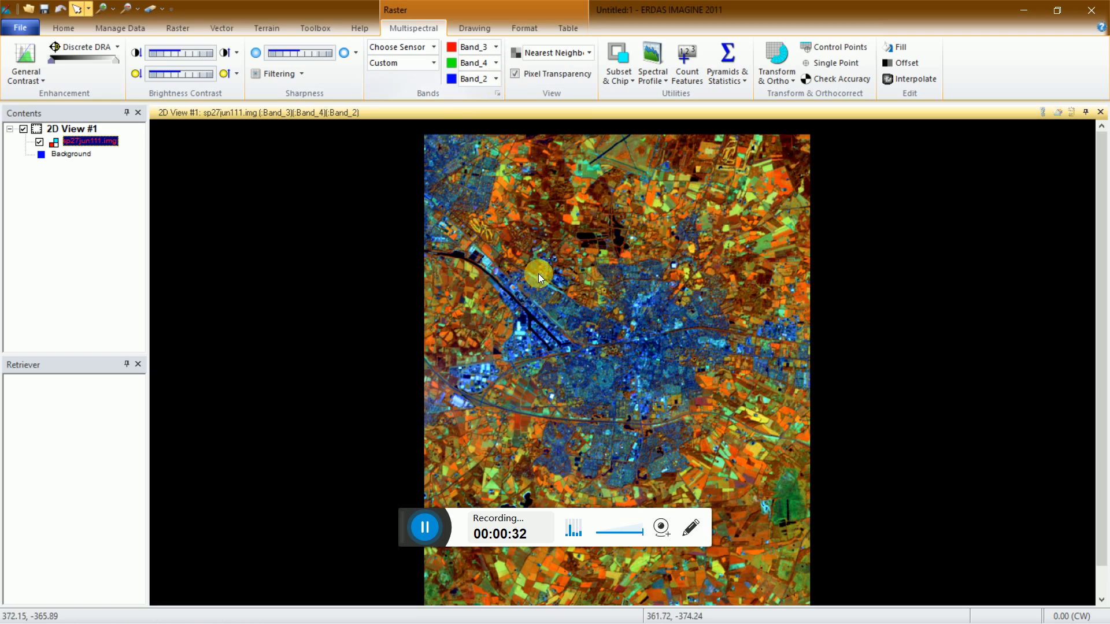
{"action": "scroll", "coordinate": [528, 276], "scroll_direction": "down", "scroll_amount": 1}
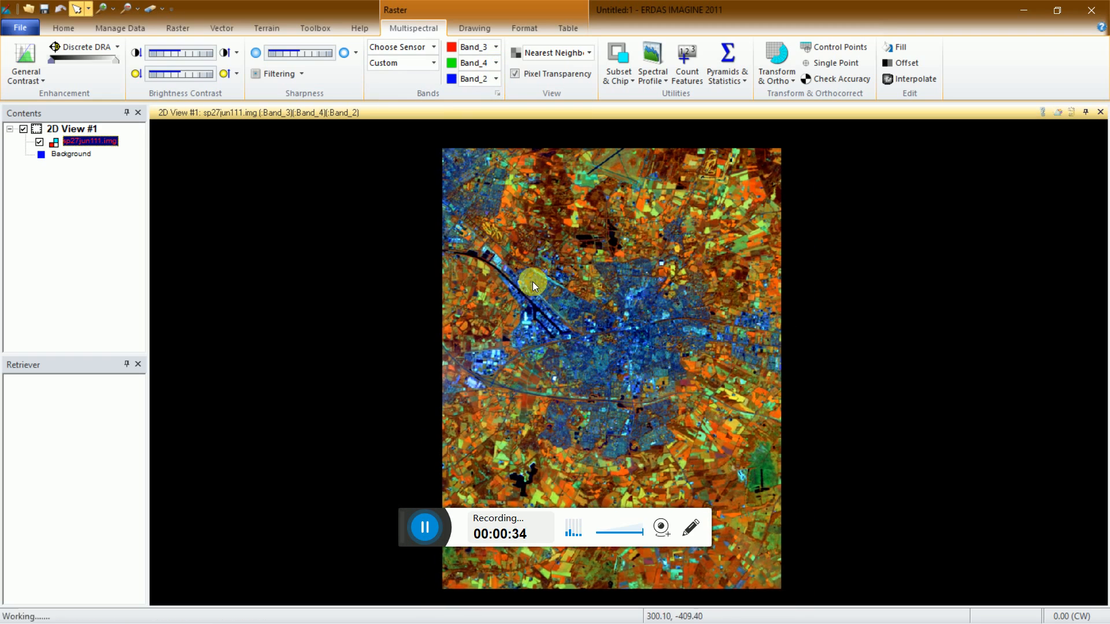
Step: Try to open the Signature Editor from the supervised classification tools
{"action": "left_click", "coordinate": [64, 28]}
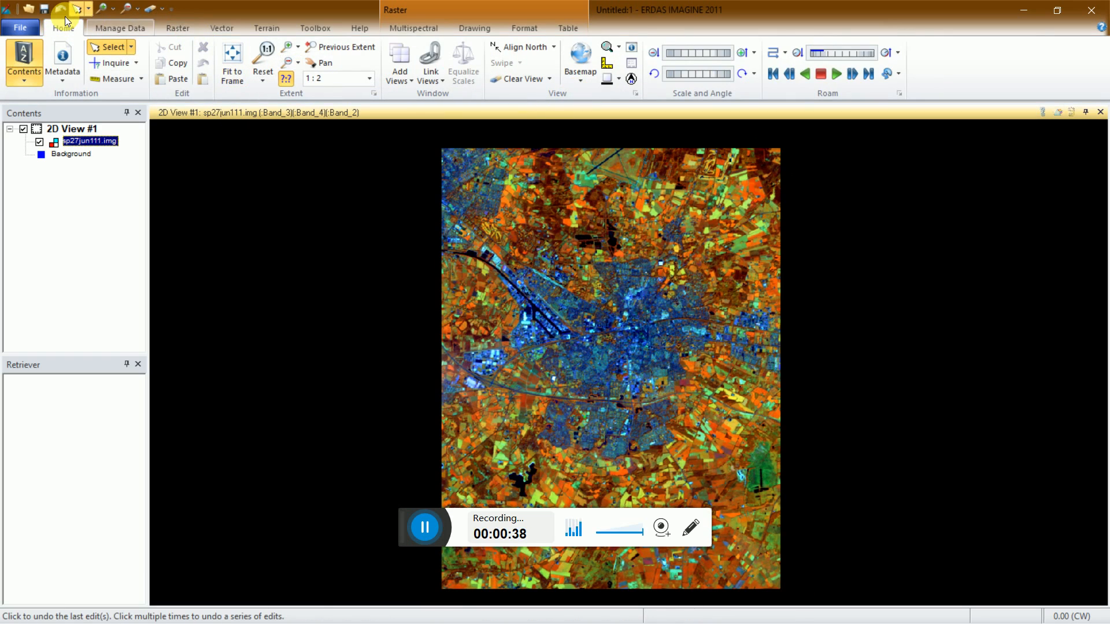
{"action": "left_click", "coordinate": [177, 28]}
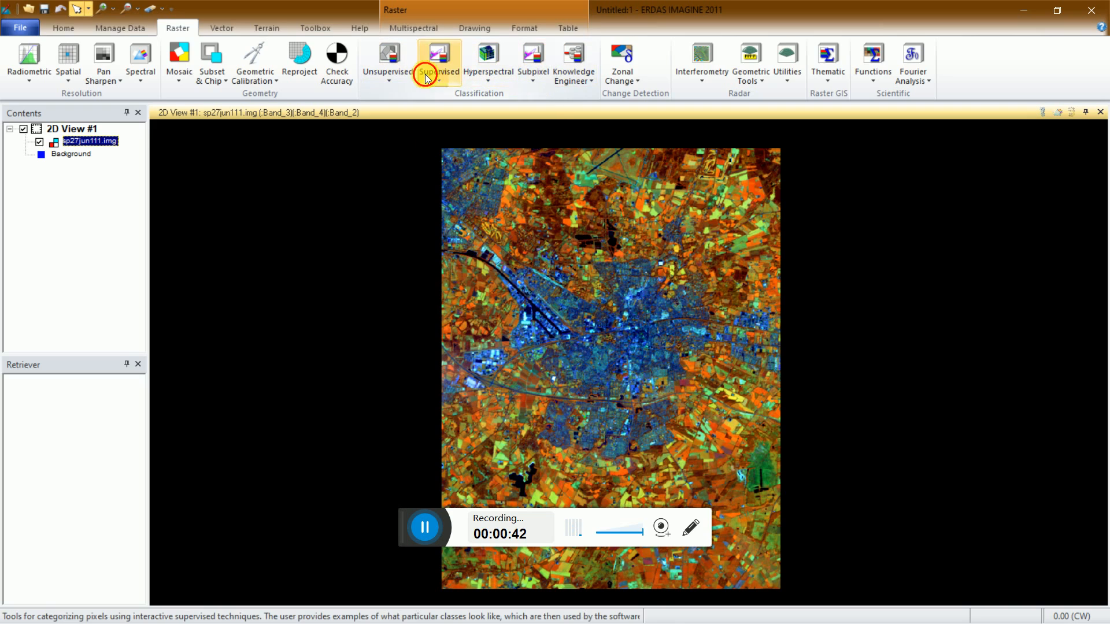
{"action": "left_click", "coordinate": [447, 79]}
{"action": "left_click", "coordinate": [467, 113]}
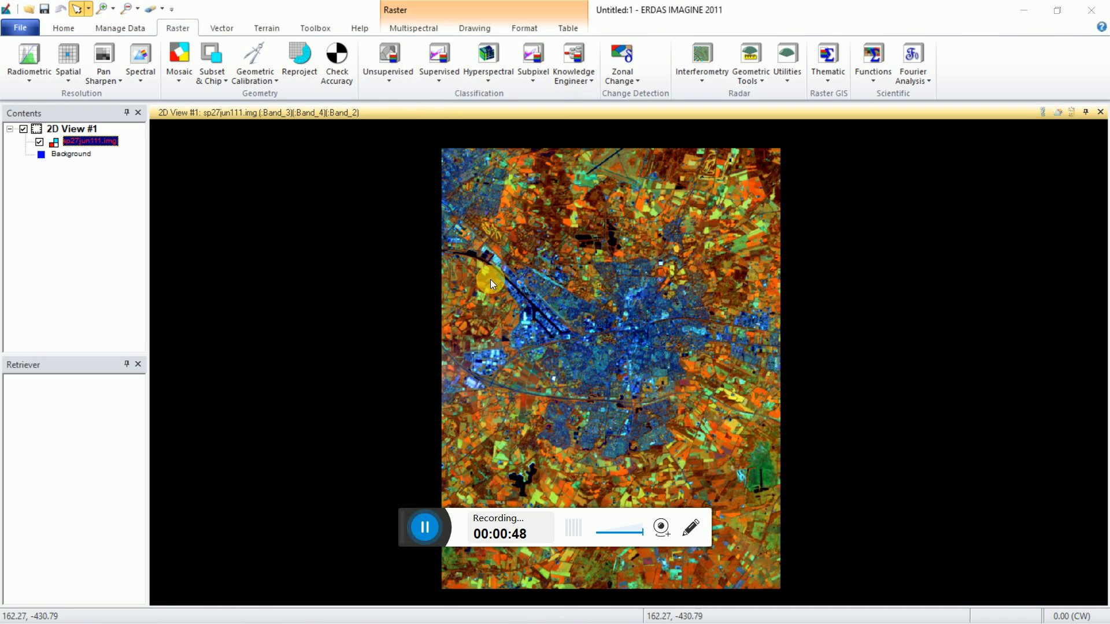
{"action": "scroll", "coordinate": [449, 340], "scroll_direction": "up", "scroll_amount": 1}
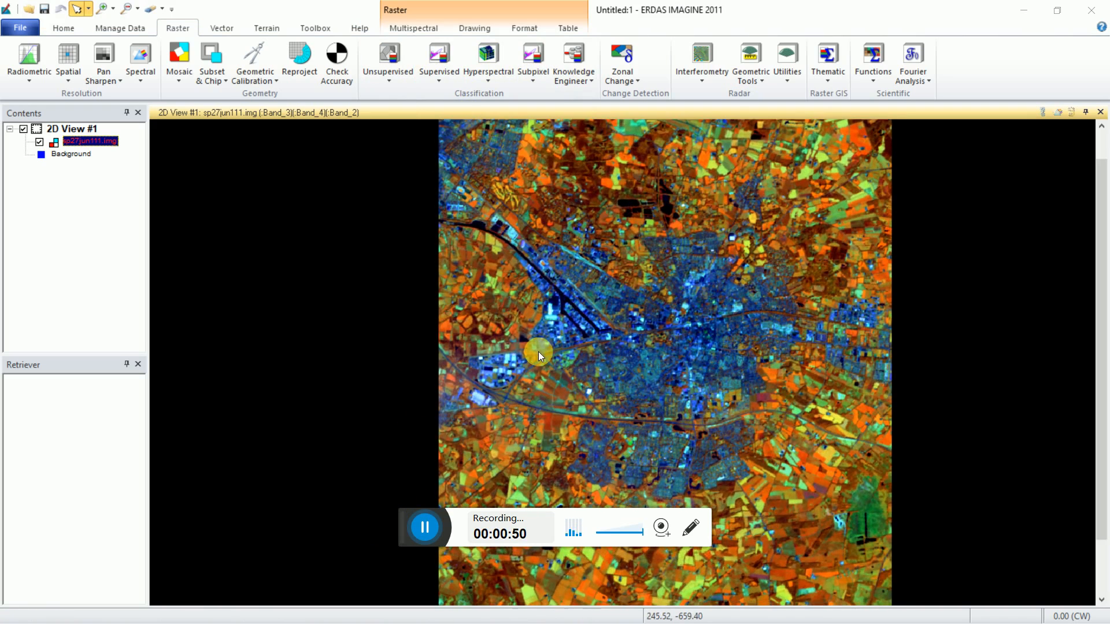
{"action": "left_click_drag", "start_coordinate": [539, 352], "coordinate": [511, 314]}
{"action": "left_click", "coordinate": [436, 533]}
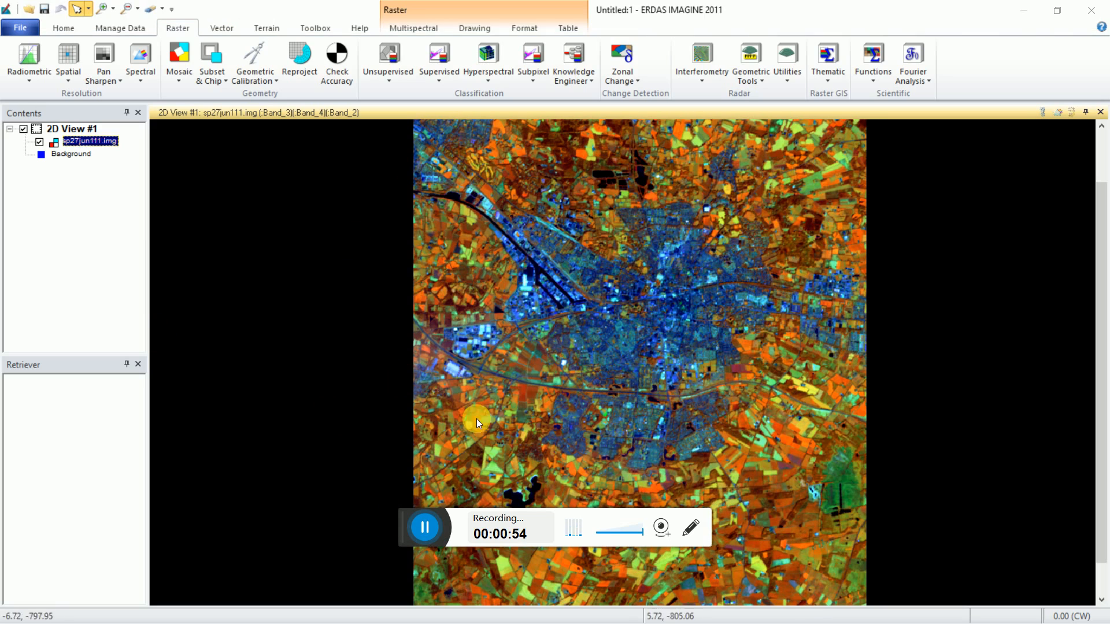
{"action": "left_click_drag", "start_coordinate": [507, 428], "coordinate": [501, 376]}
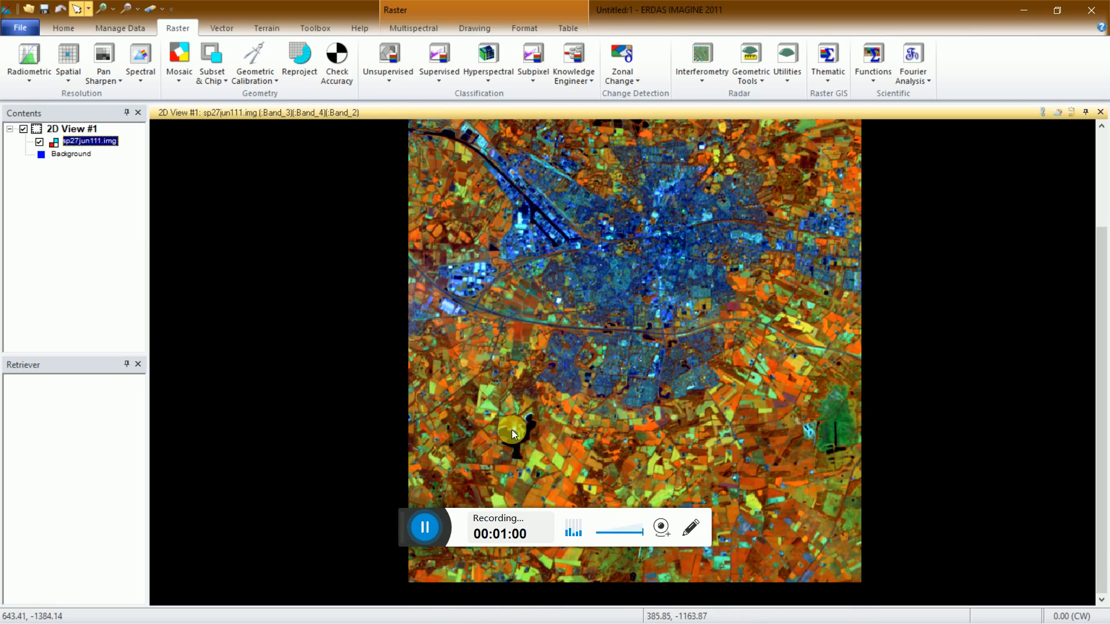
{"action": "left_click", "coordinate": [425, 527]}
{"action": "left_click", "coordinate": [425, 528]}
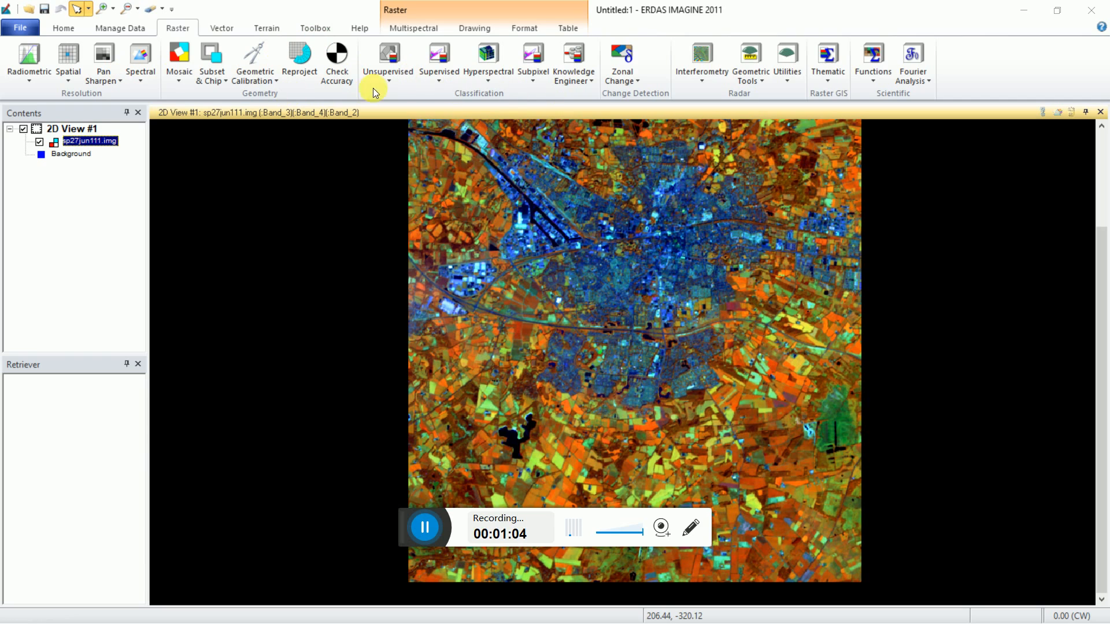
Step: Open the supervised classification Signature Editor and show all its table columns except Red, Green and Blue
{"action": "left_click", "coordinate": [438, 81]}
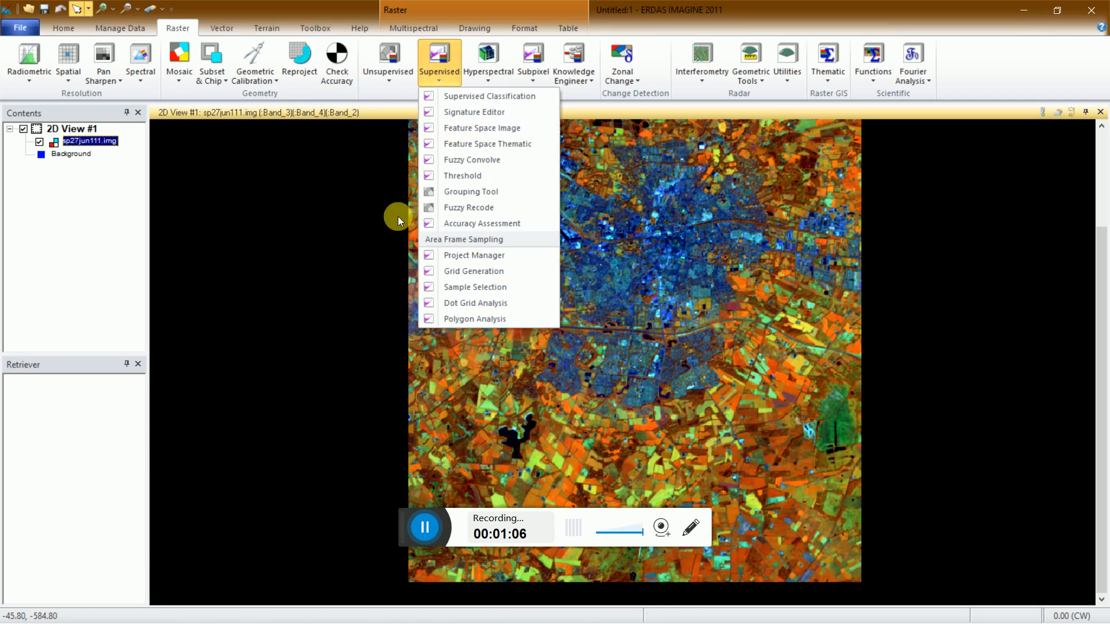
{"action": "left_click", "coordinate": [455, 114]}
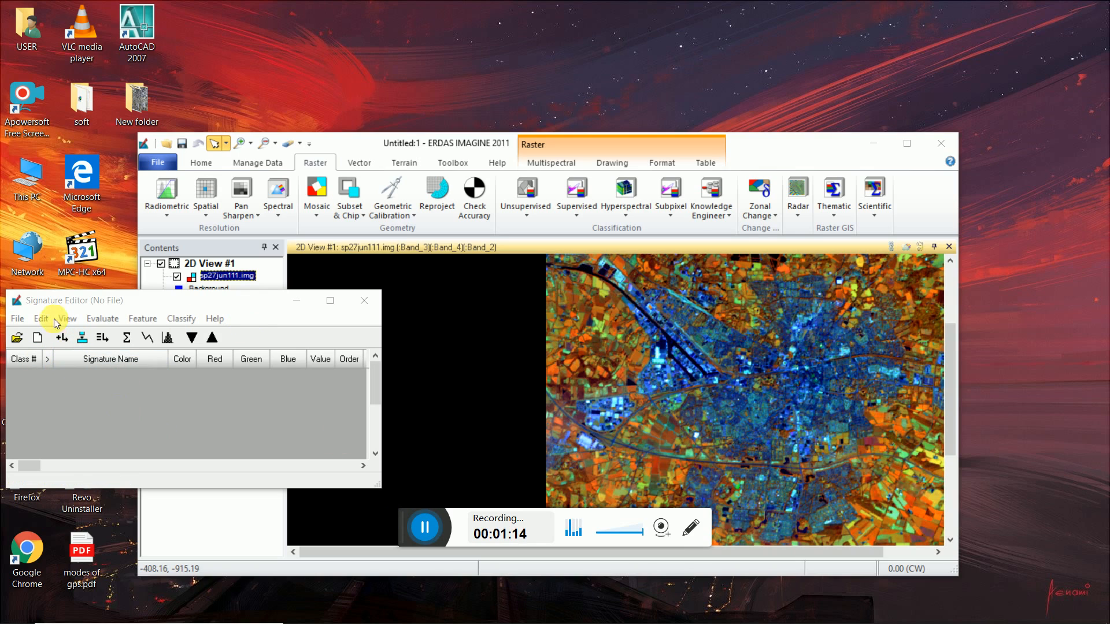
{"action": "left_click", "coordinate": [68, 319]}
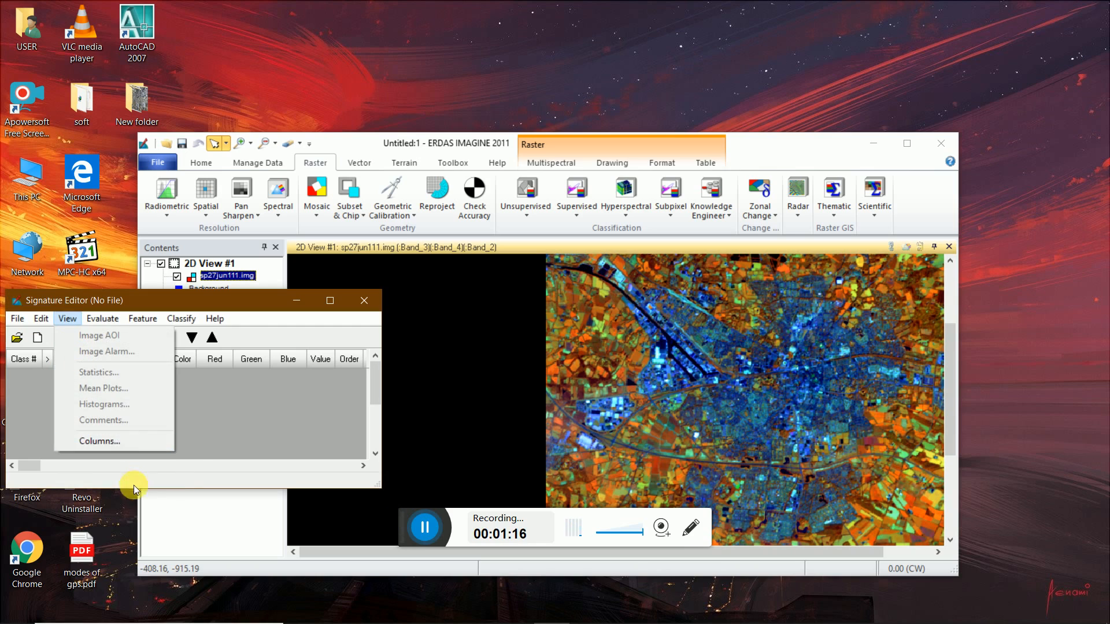
{"action": "left_click", "coordinate": [112, 436]}
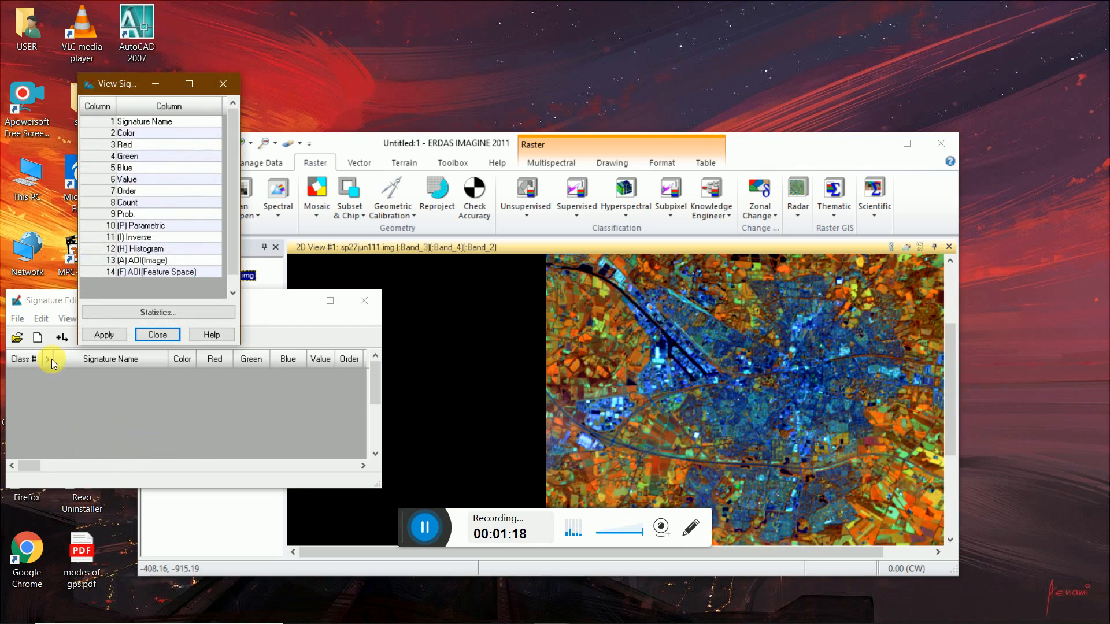
{"action": "mouse_move", "coordinate": [101, 123]}
{"action": "left_mouse_down"}
{"action": "mouse_move", "coordinate": [130, 284]}
{"action": "mouse_move", "coordinate": [97, 284]}
{"action": "mouse_move", "coordinate": [95, 297]}
{"action": "left_mouse_up"}
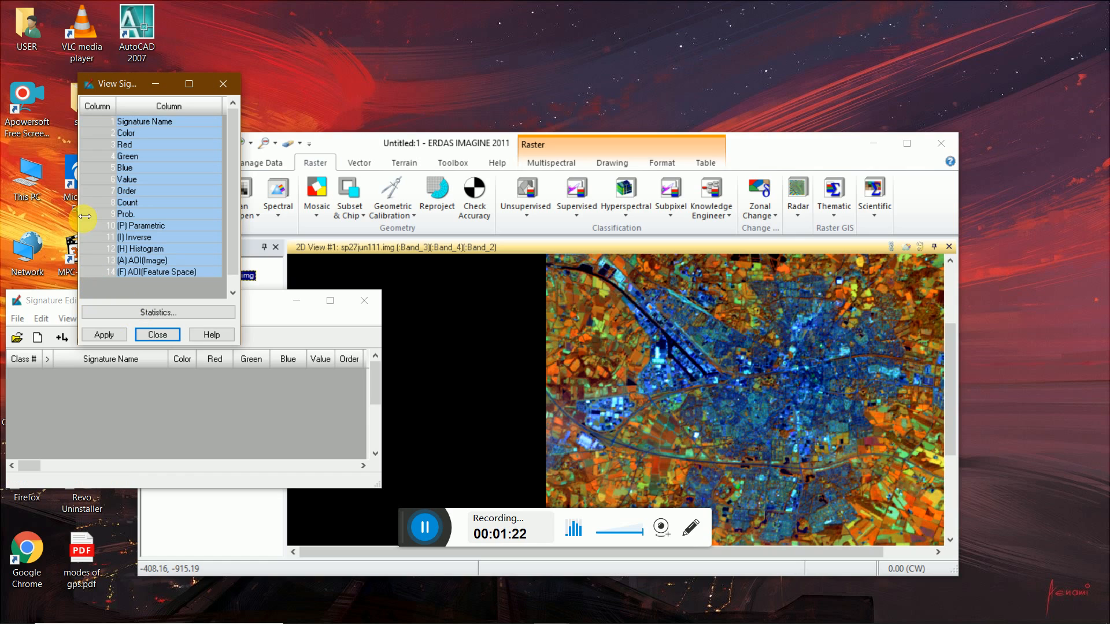
{"action": "left_click", "coordinate": [119, 143]}
{"action": "left_click", "coordinate": [128, 155]}
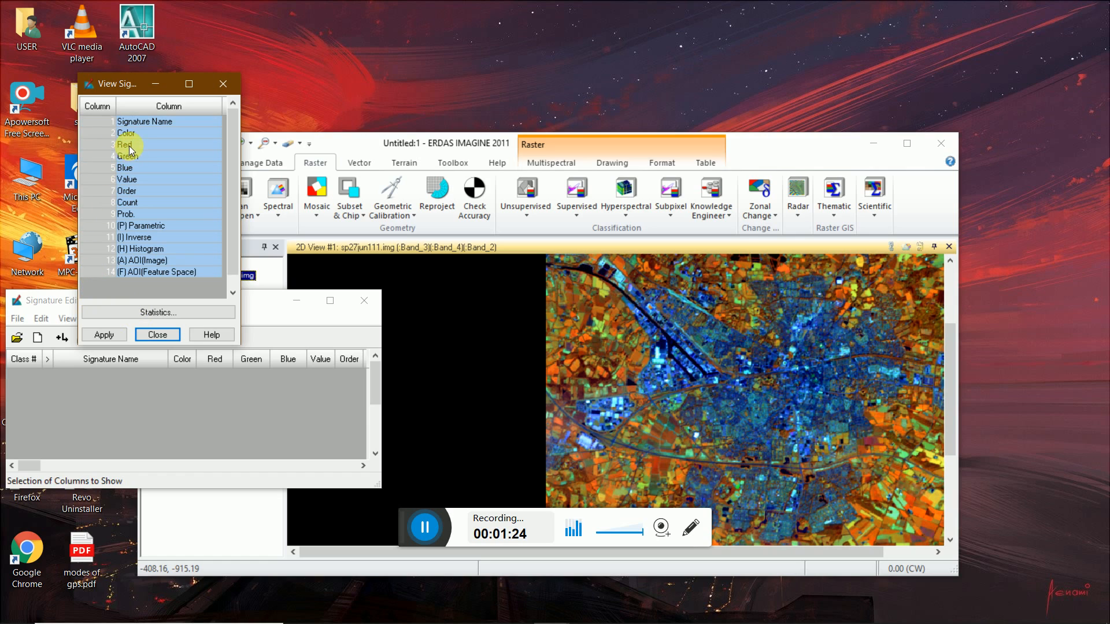
{"action": "left_click", "coordinate": [105, 147]}
{"action": "left_click", "coordinate": [104, 157]}
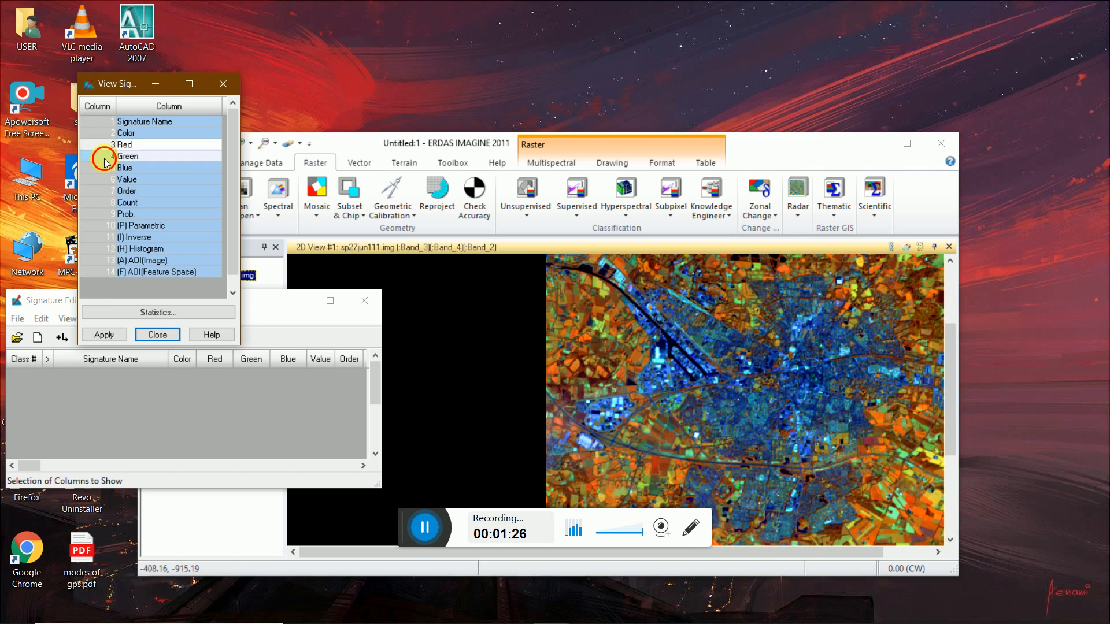
{"action": "left_click", "coordinate": [102, 168]}
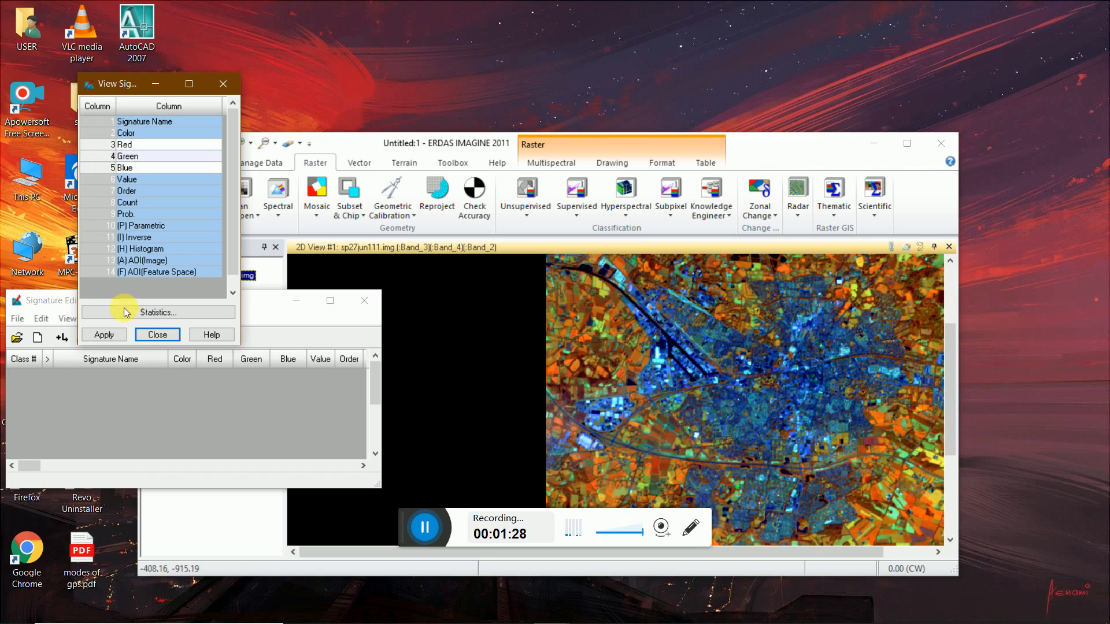
{"action": "left_click", "coordinate": [111, 337]}
{"action": "left_click", "coordinate": [157, 335]}
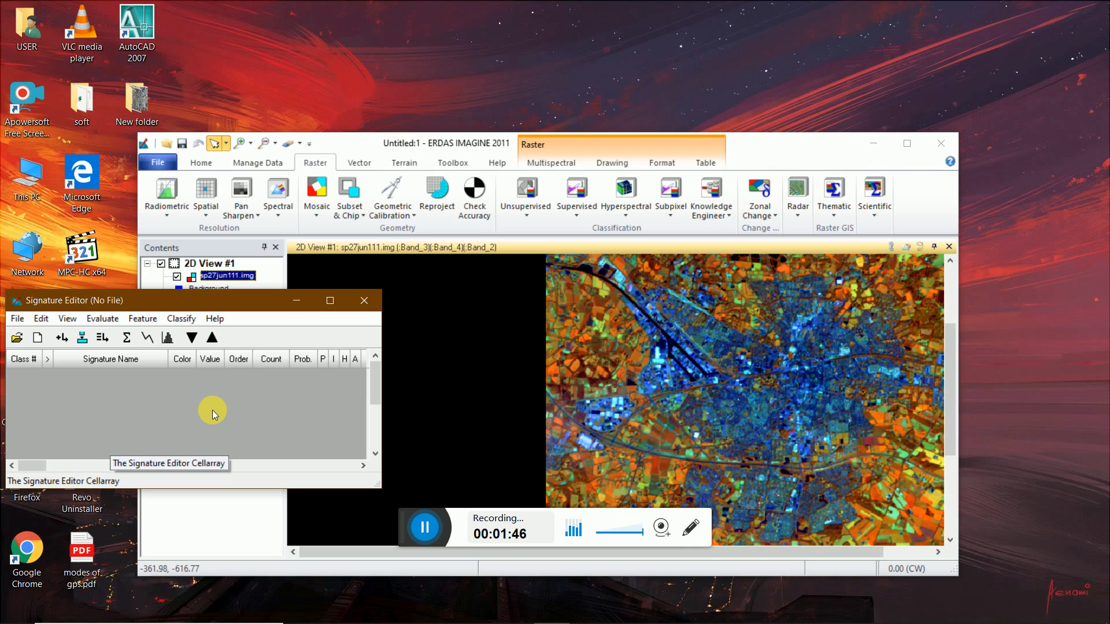
{"action": "left_click", "coordinate": [41, 319]}
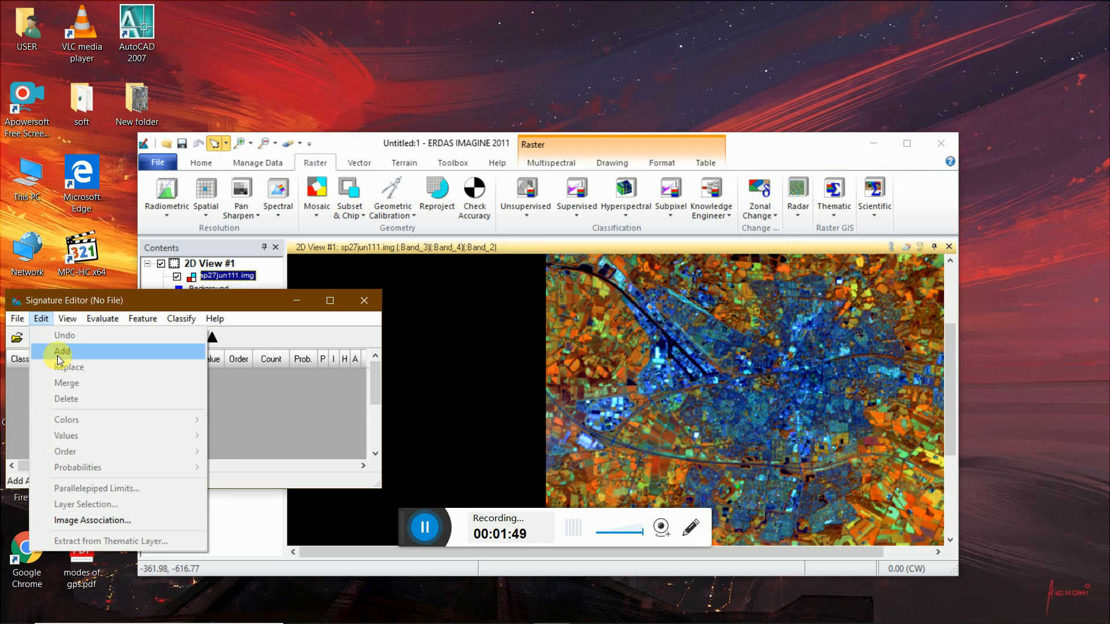
{"action": "left_click", "coordinate": [221, 401]}
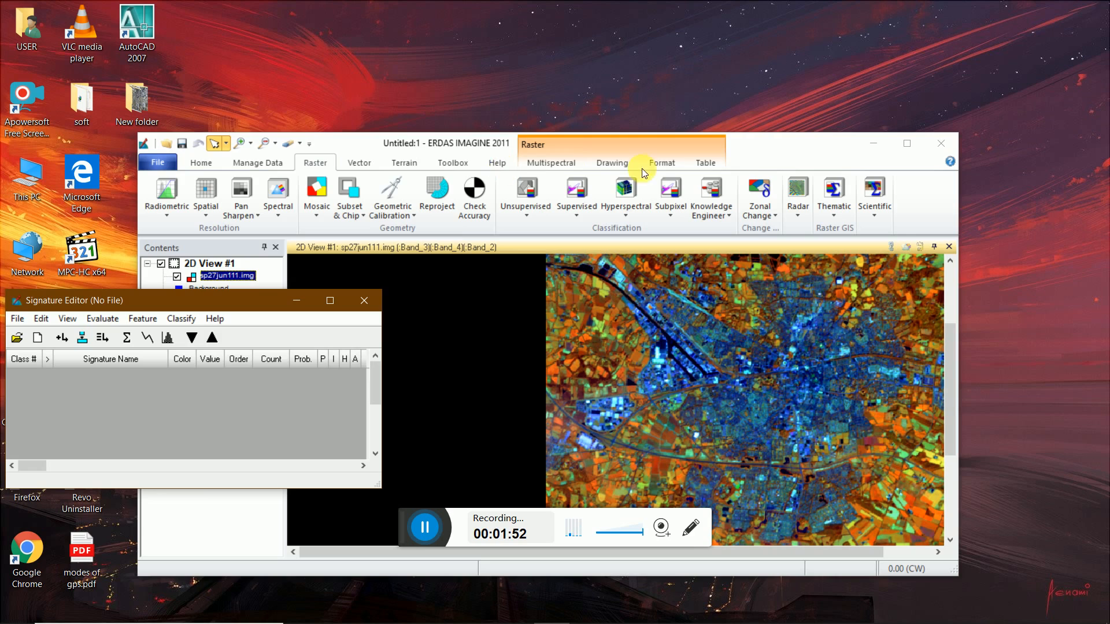
Step: Draw a small elliptical AOI inside the dark water area where the channels meet, northwest of the town
{"action": "left_click", "coordinate": [607, 165]}
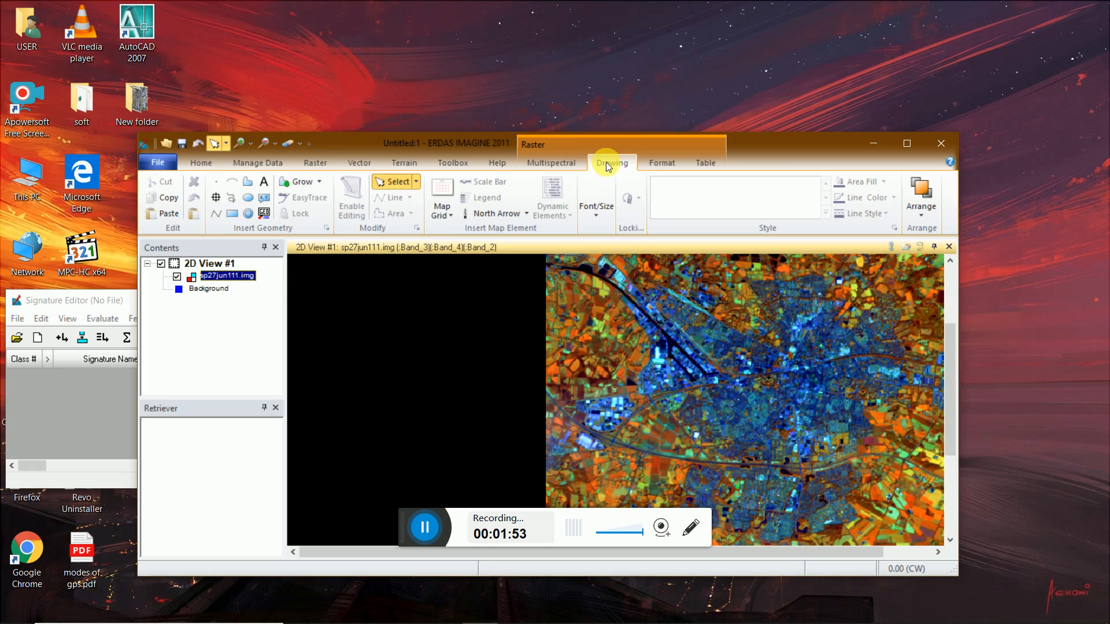
{"action": "left_click", "coordinate": [248, 198]}
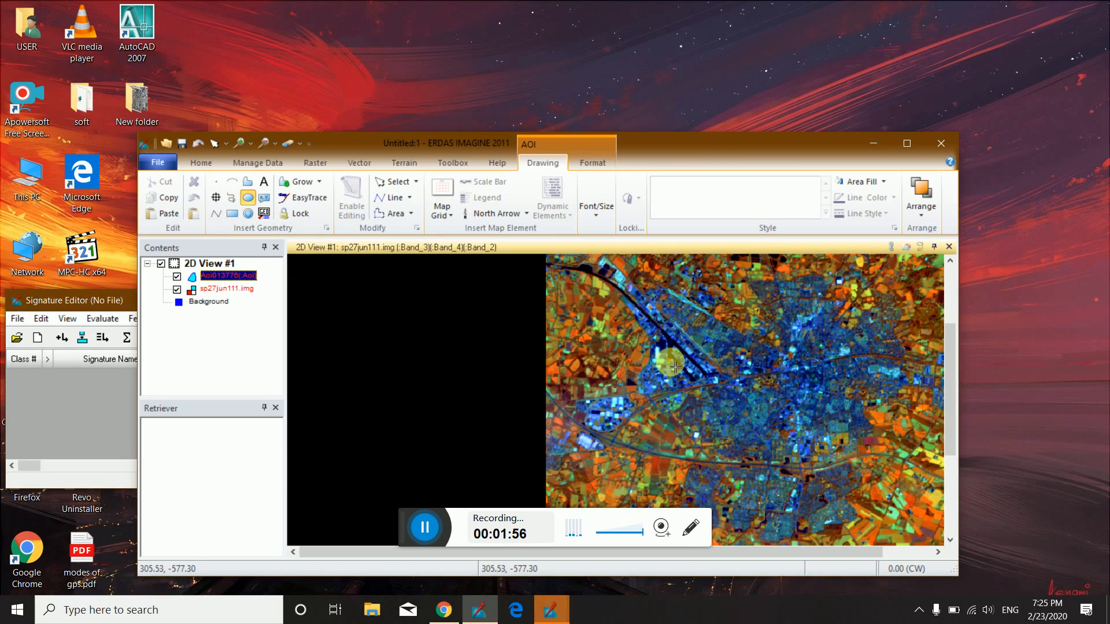
{"action": "scroll", "coordinate": [659, 284], "scroll_direction": "up", "scroll_amount": 6}
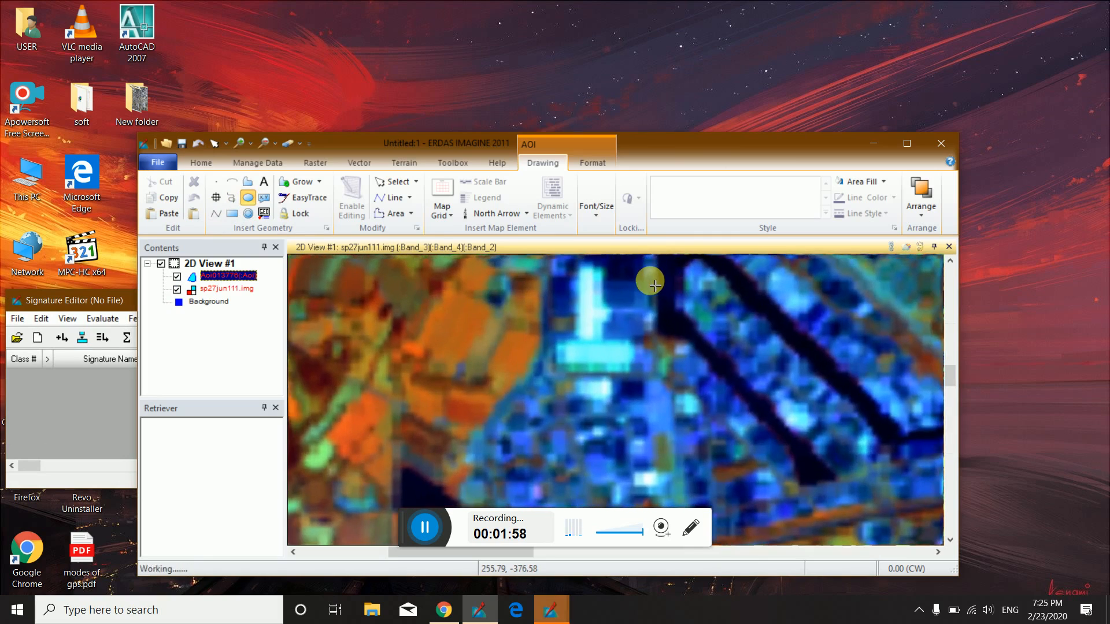
{"action": "scroll", "coordinate": [595, 416], "scroll_direction": "up", "scroll_amount": 2}
{"action": "scroll", "coordinate": [640, 386], "scroll_direction": "up", "scroll_amount": 3}
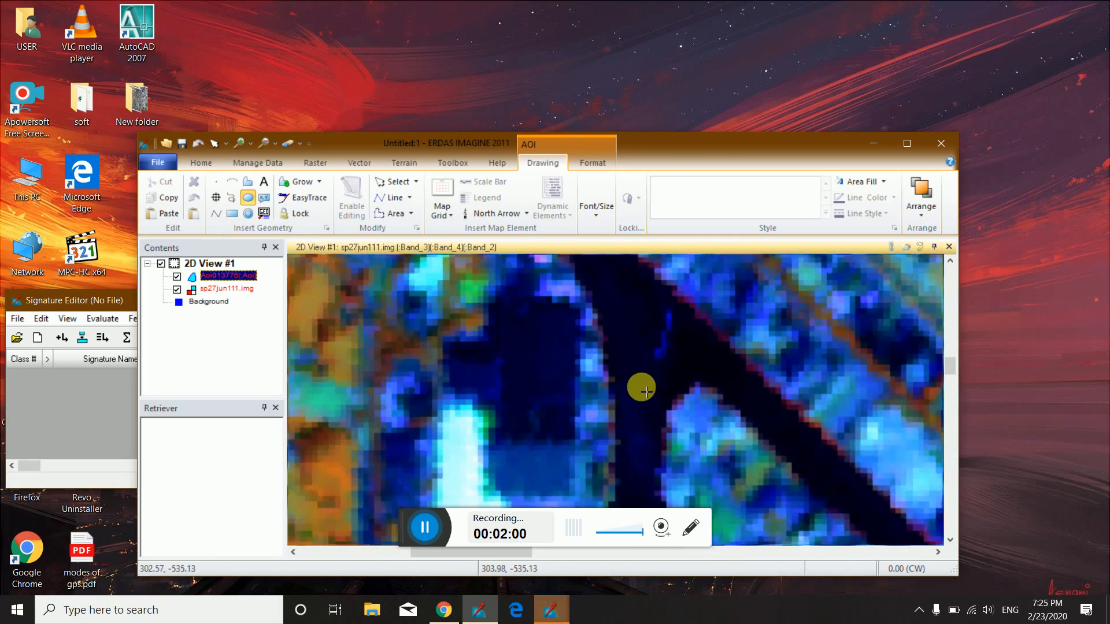
{"action": "scroll", "coordinate": [579, 399], "scroll_direction": "down", "scroll_amount": 1}
{"action": "scroll", "coordinate": [590, 347], "scroll_direction": "up", "scroll_amount": 2}
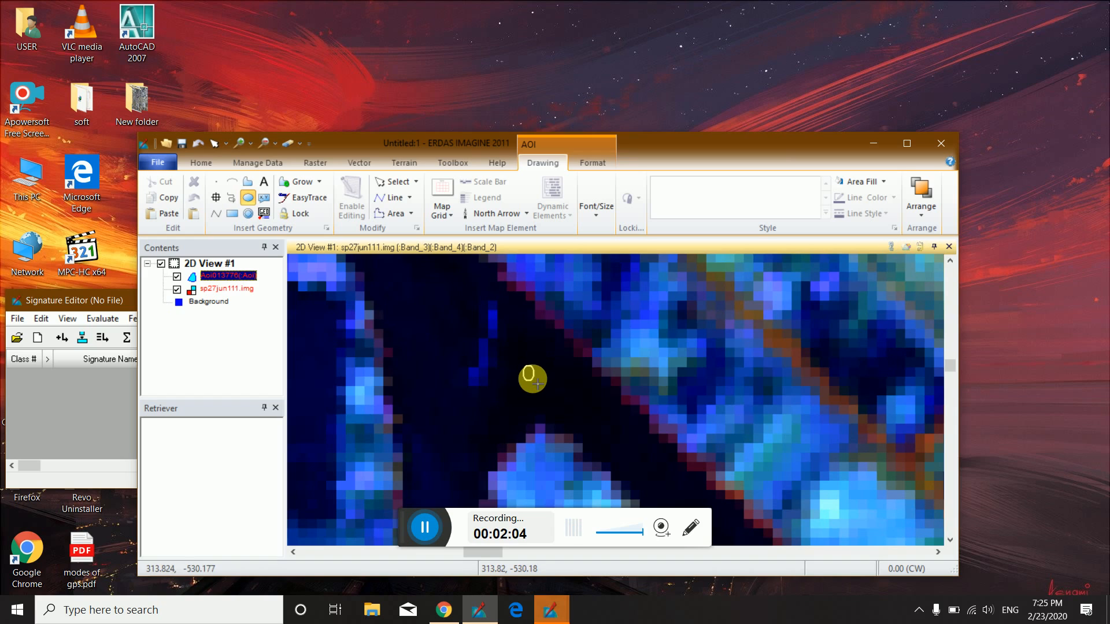
{"action": "left_click_drag", "start_coordinate": [532, 381], "coordinate": [517, 359]}
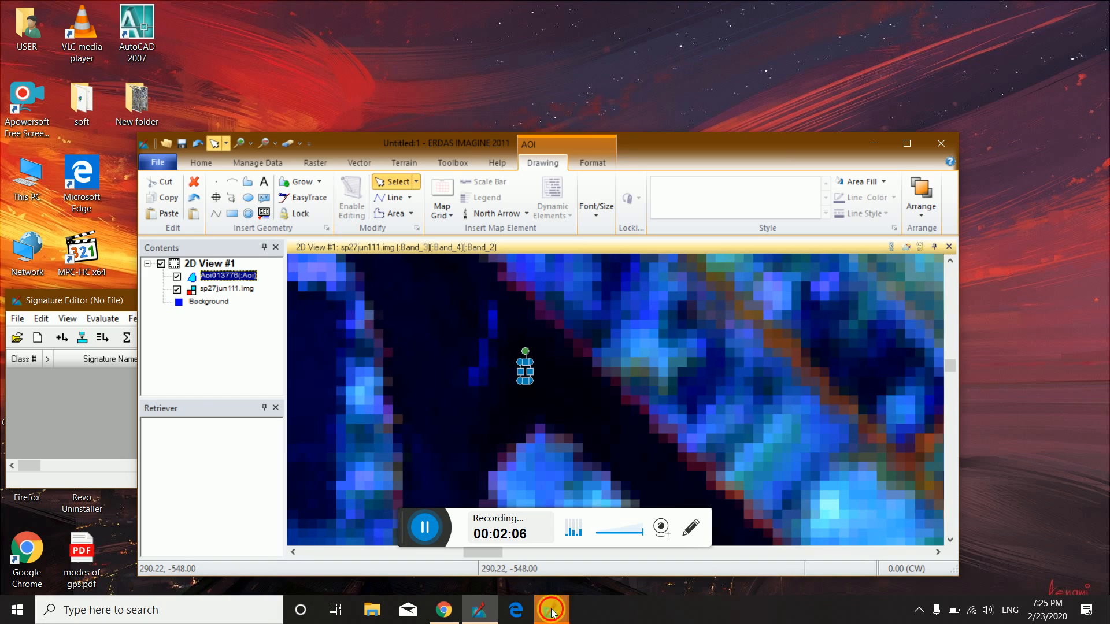
Step: Add the selected channel water AOI to the Signature Editor as a new signature
{"action": "left_click", "coordinate": [713, 508]}
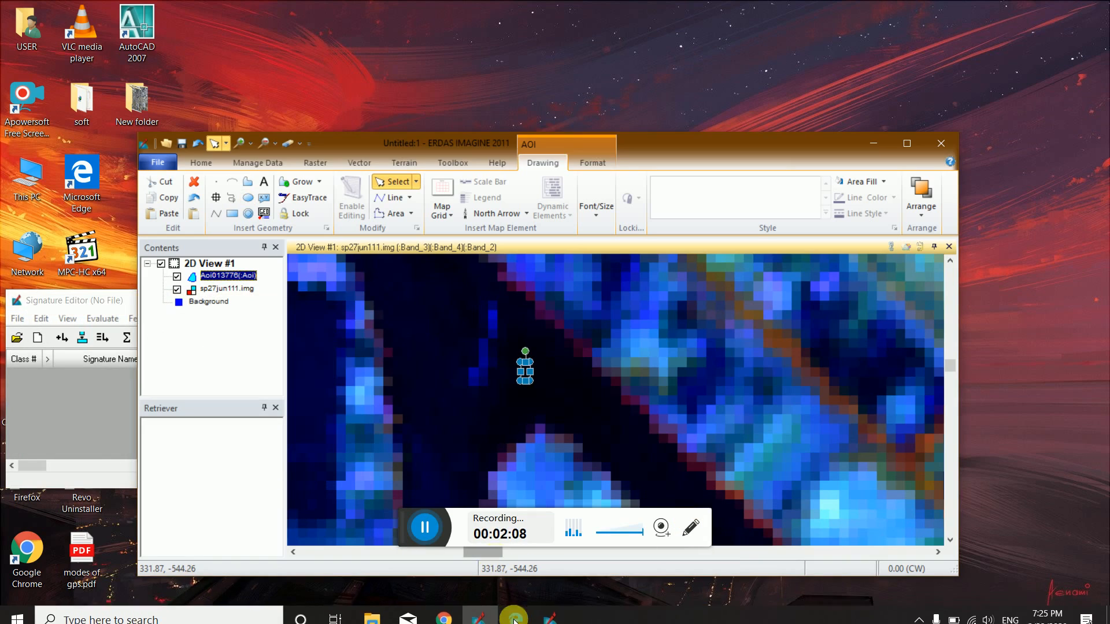
{"action": "left_click", "coordinate": [123, 356]}
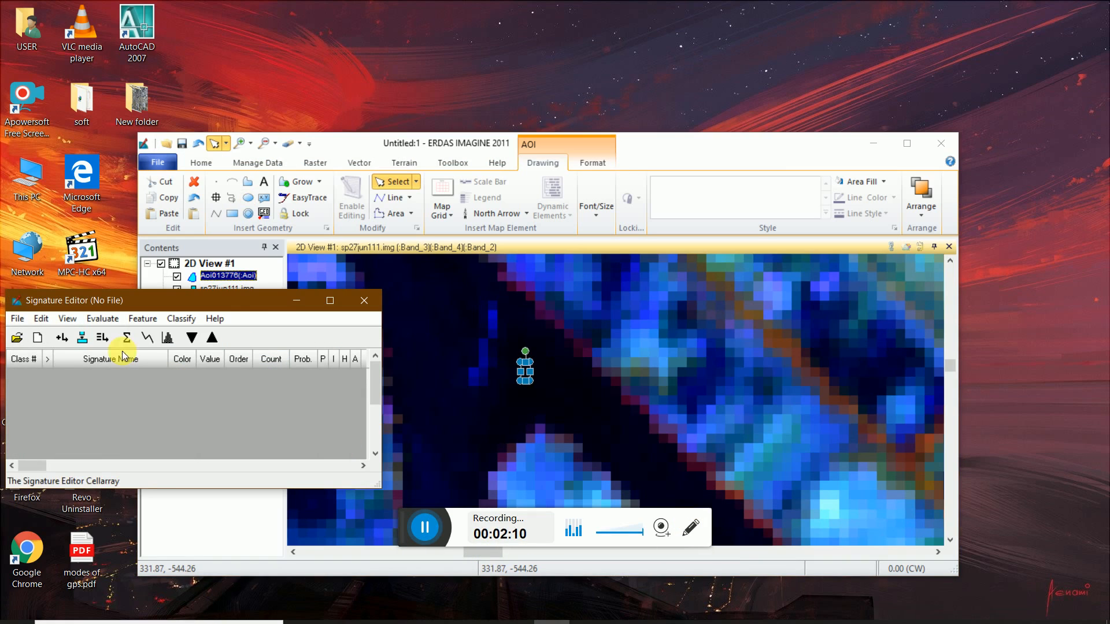
{"action": "left_click", "coordinate": [61, 339]}
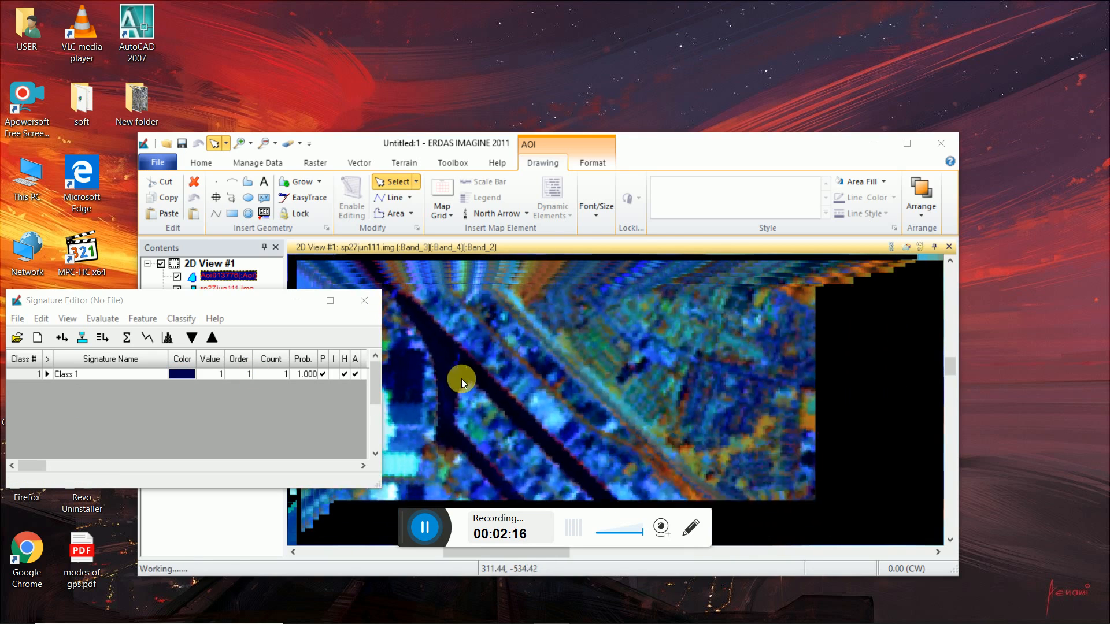
Step: Draw an elliptical AOI inside the western part of the dark, irregular lake southwest of the town
{"action": "left_click", "coordinate": [462, 380]}
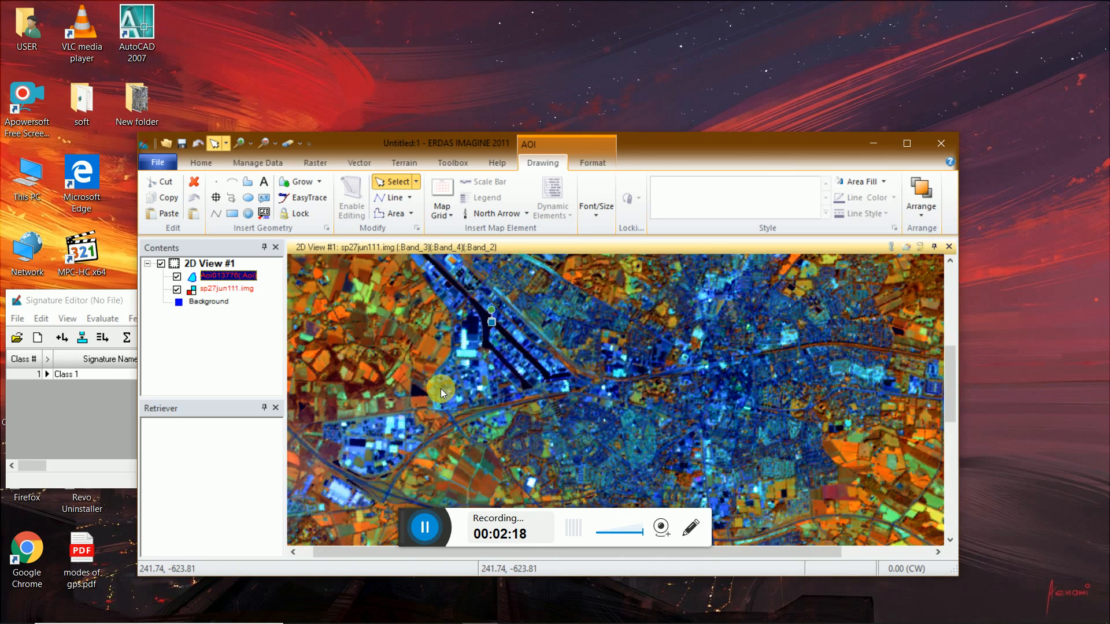
{"action": "scroll", "coordinate": [441, 389], "scroll_direction": "down", "scroll_amount": 2}
{"action": "scroll", "coordinate": [450, 428], "scroll_direction": "up", "scroll_amount": 2}
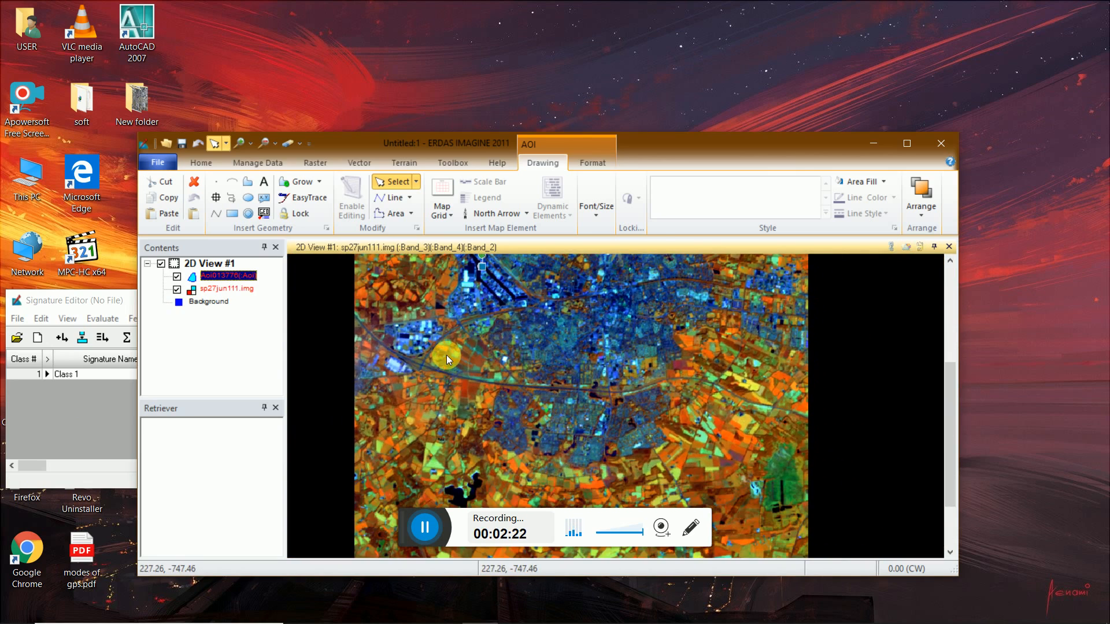
{"action": "scroll", "coordinate": [446, 355], "scroll_direction": "down", "scroll_amount": 2}
{"action": "scroll", "coordinate": [459, 364], "scroll_direction": "up", "scroll_amount": 4}
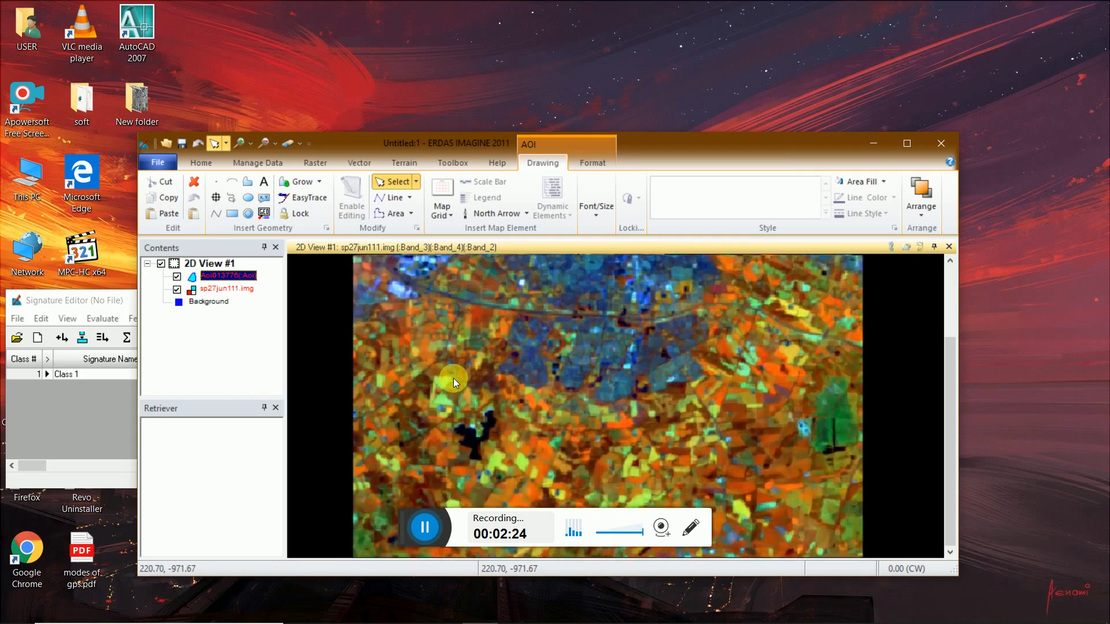
{"action": "scroll", "coordinate": [420, 331], "scroll_direction": "up", "scroll_amount": 4}
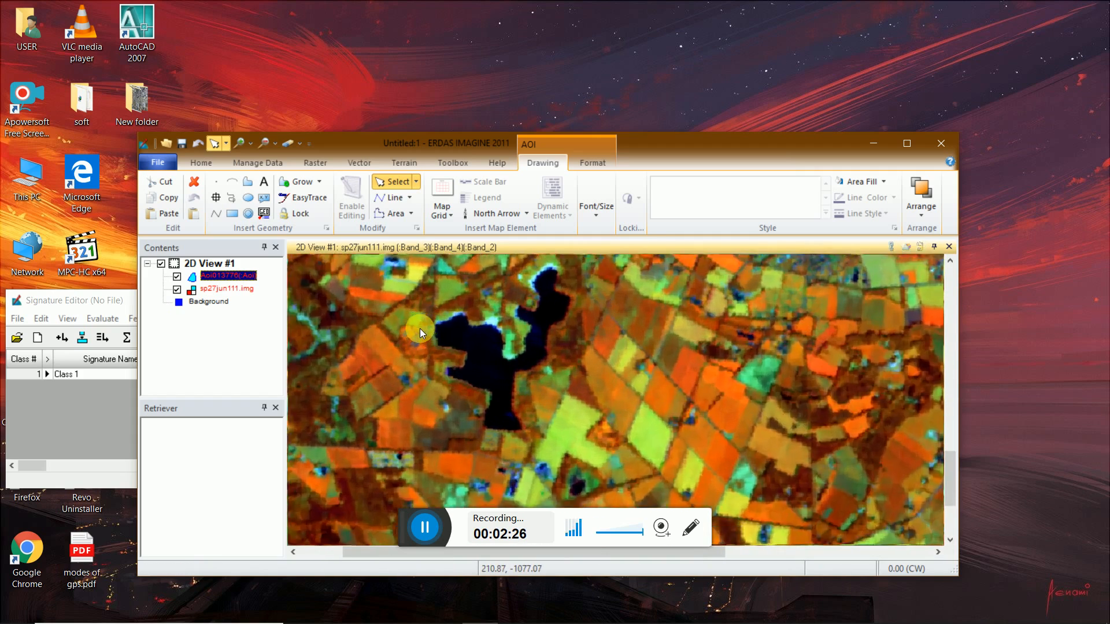
{"action": "left_click_drag", "start_coordinate": [376, 377], "coordinate": [412, 395]}
{"action": "left_click", "coordinate": [249, 197]}
{"action": "mouse_move", "coordinate": [499, 406]}
{"action": "left_mouse_down"}
{"action": "mouse_move", "coordinate": [475, 363]}
{"action": "mouse_move", "coordinate": [484, 370]}
{"action": "left_mouse_up"}
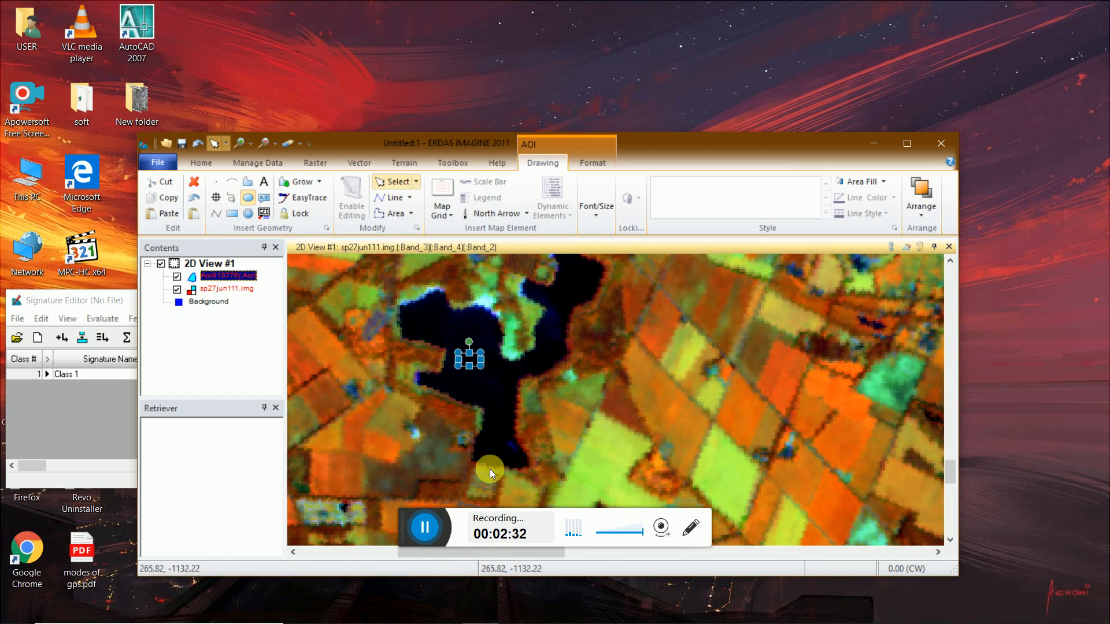
Step: Add the selected lake AOI to the Signature Editor as a second signature
{"action": "left_click", "coordinate": [550, 611]}
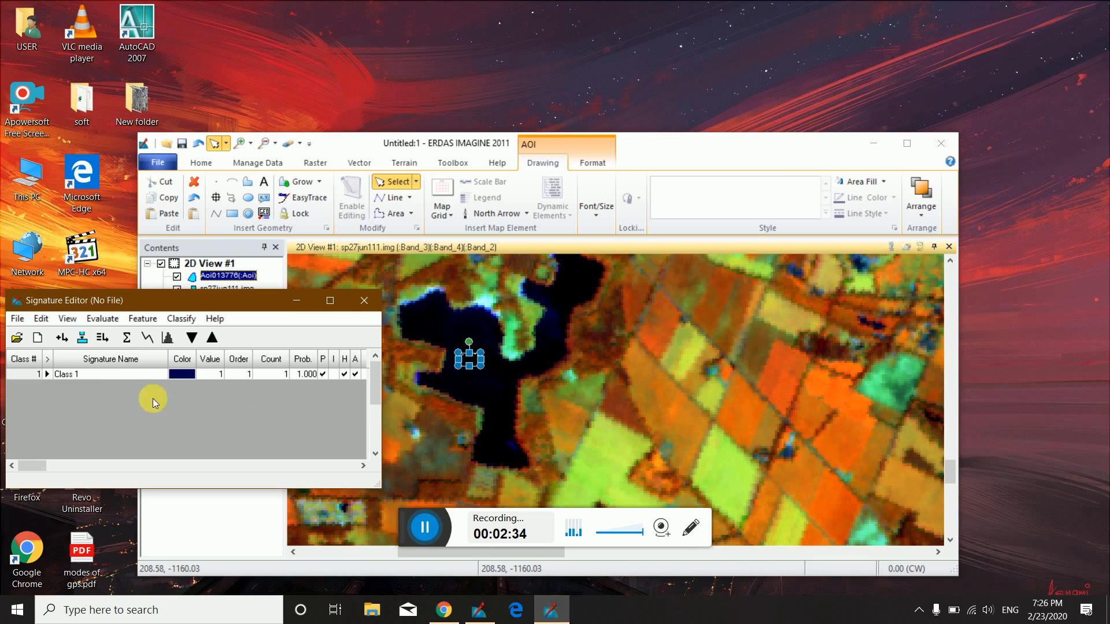
{"action": "left_click", "coordinate": [62, 338]}
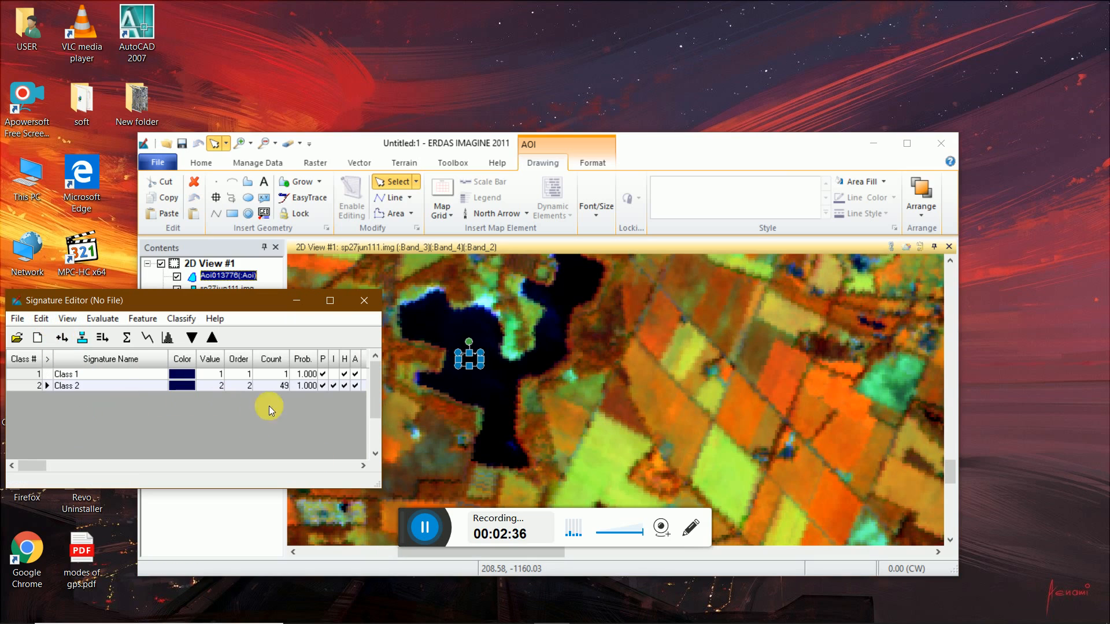
{"action": "scroll", "coordinate": [472, 393], "scroll_direction": "down", "scroll_amount": 1}
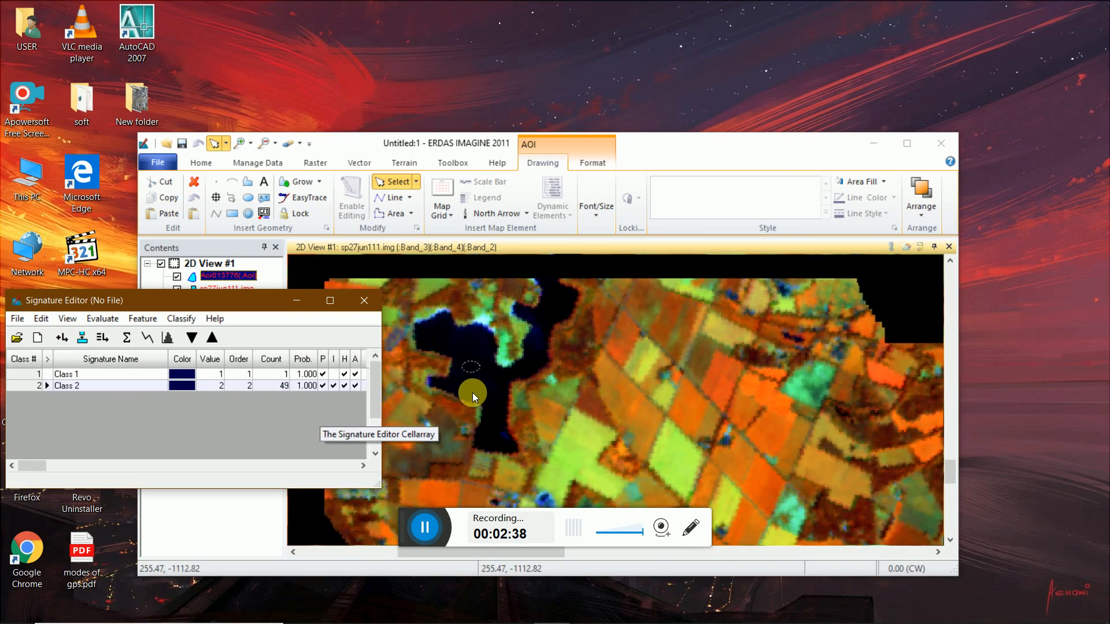
{"action": "scroll", "coordinate": [473, 393], "scroll_direction": "down", "scroll_amount": 1}
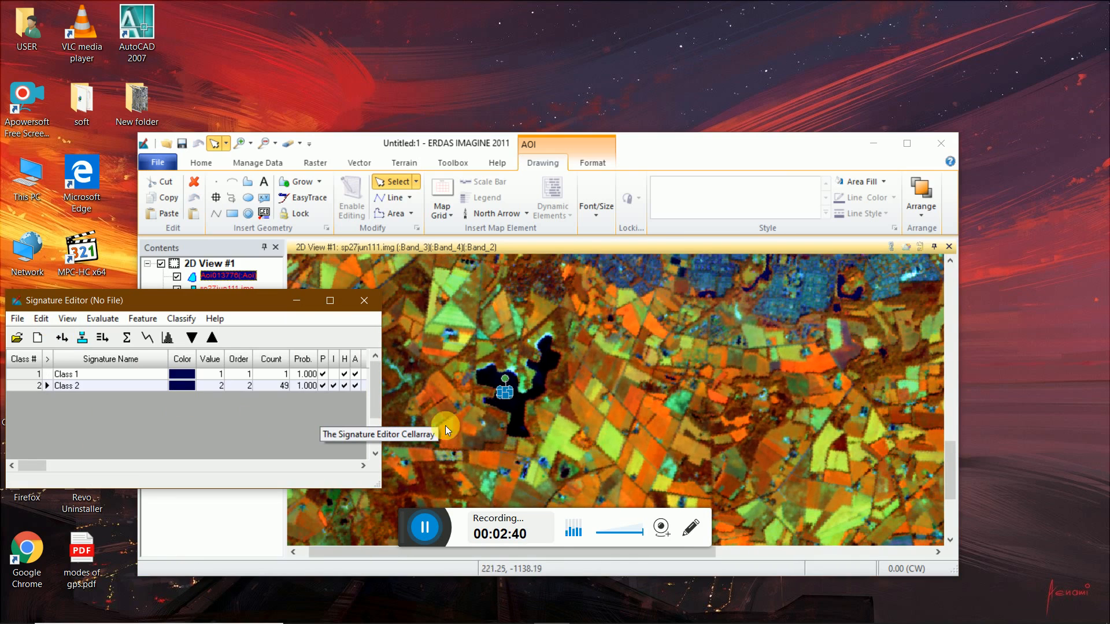
Step: Select the Class 1 and Class 2 signatures and merge them into a new signature
{"action": "left_click_drag", "start_coordinate": [25, 374], "coordinate": [24, 390]}
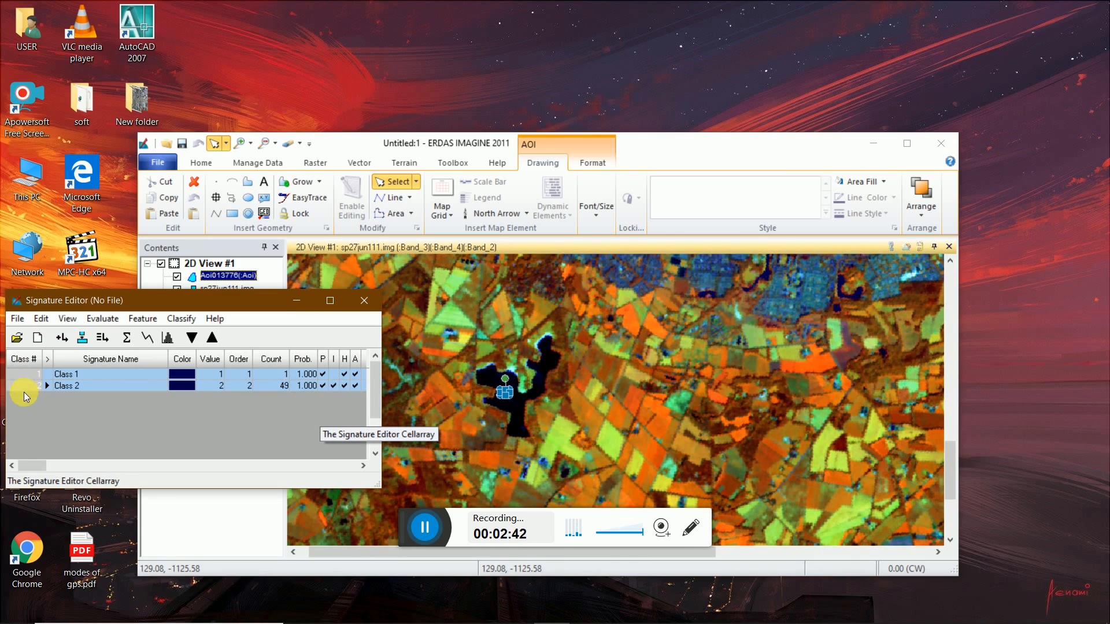
{"action": "right_click", "coordinate": [15, 375]}
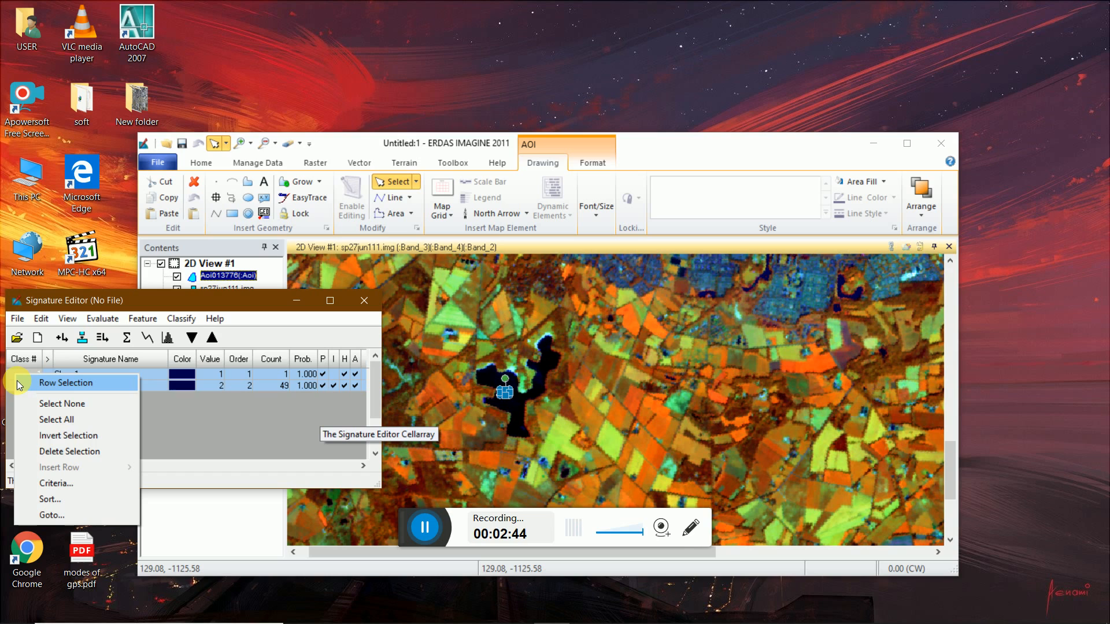
{"action": "left_click", "coordinate": [108, 344]}
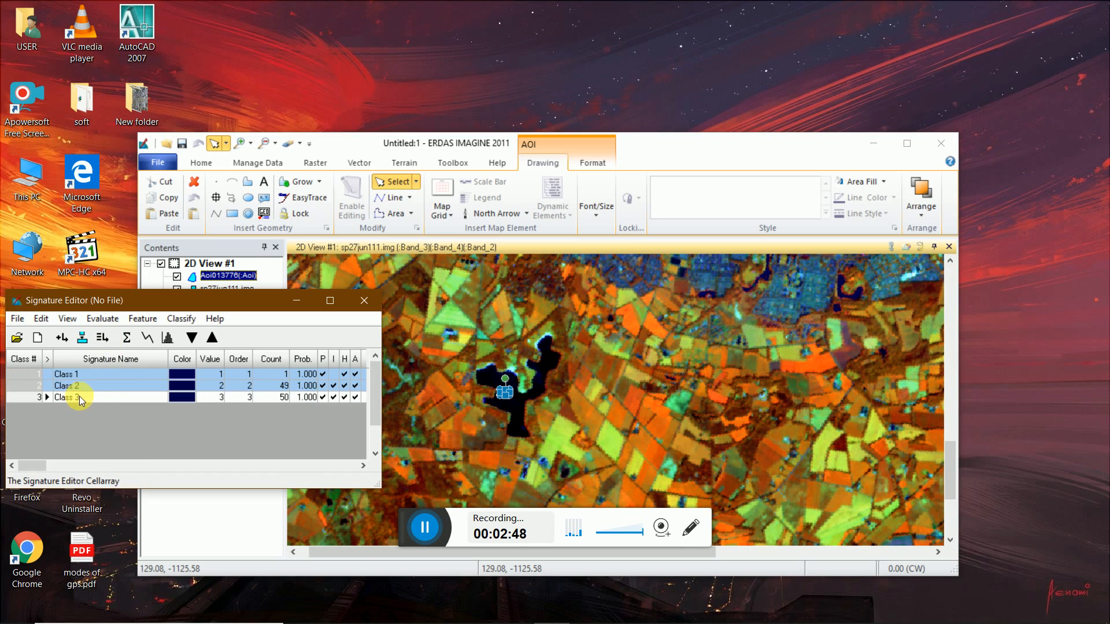
Step: Delete the original Class 1 and Class 2 signatures from the Signature Editor table
{"action": "left_click", "coordinate": [64, 374]}
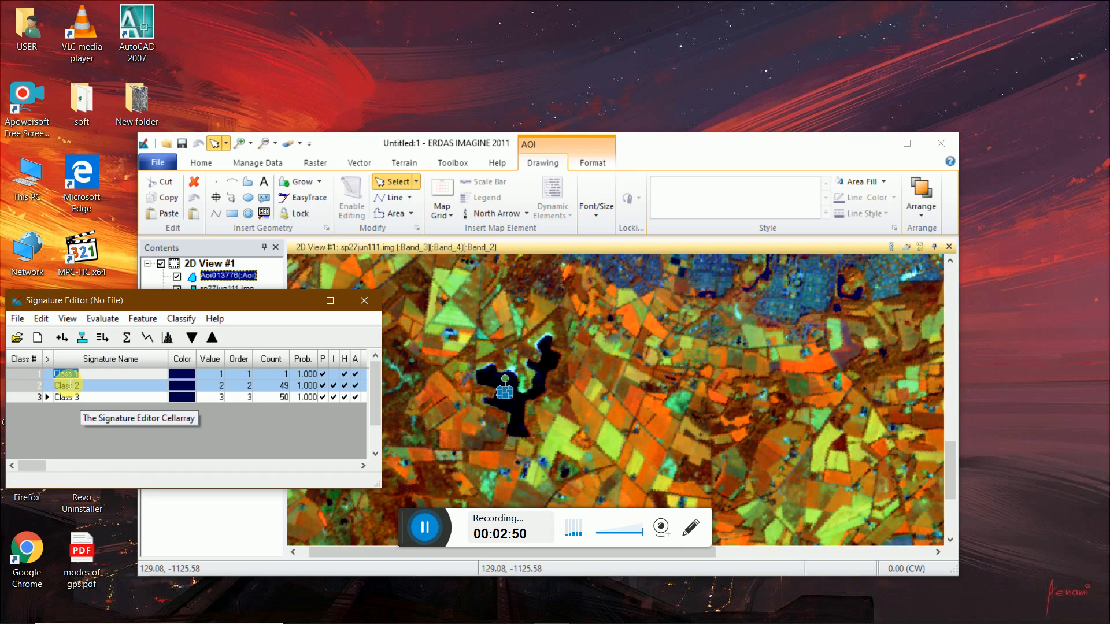
{"action": "left_click", "coordinate": [30, 374]}
{"action": "left_click", "coordinate": [30, 384], "text": "shift"}
{"action": "right_click", "coordinate": [29, 384]}
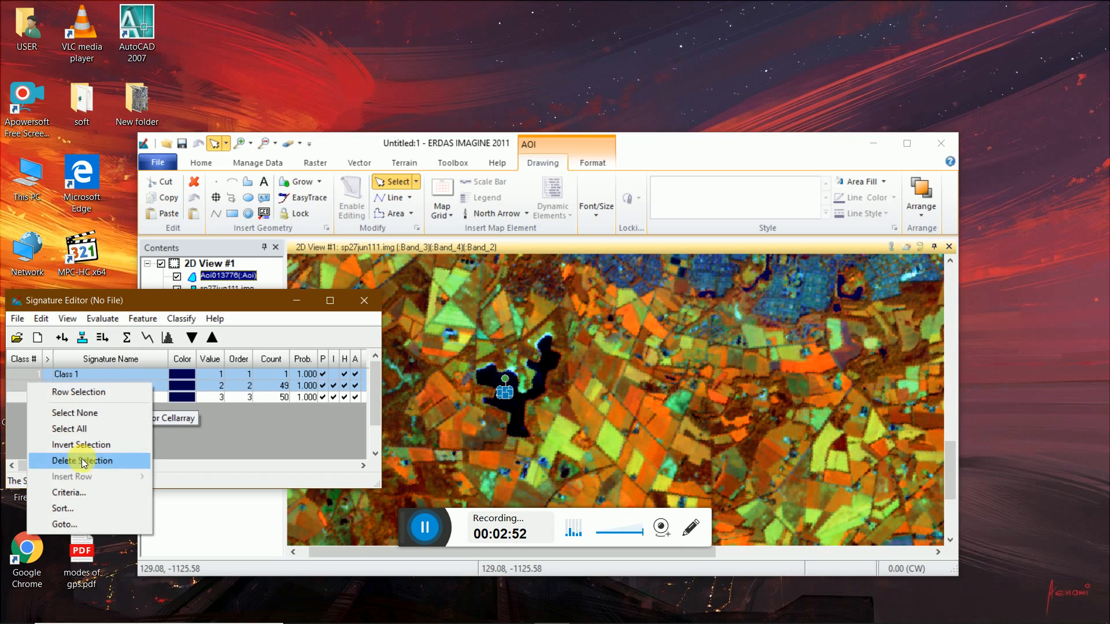
{"action": "left_click", "coordinate": [83, 461]}
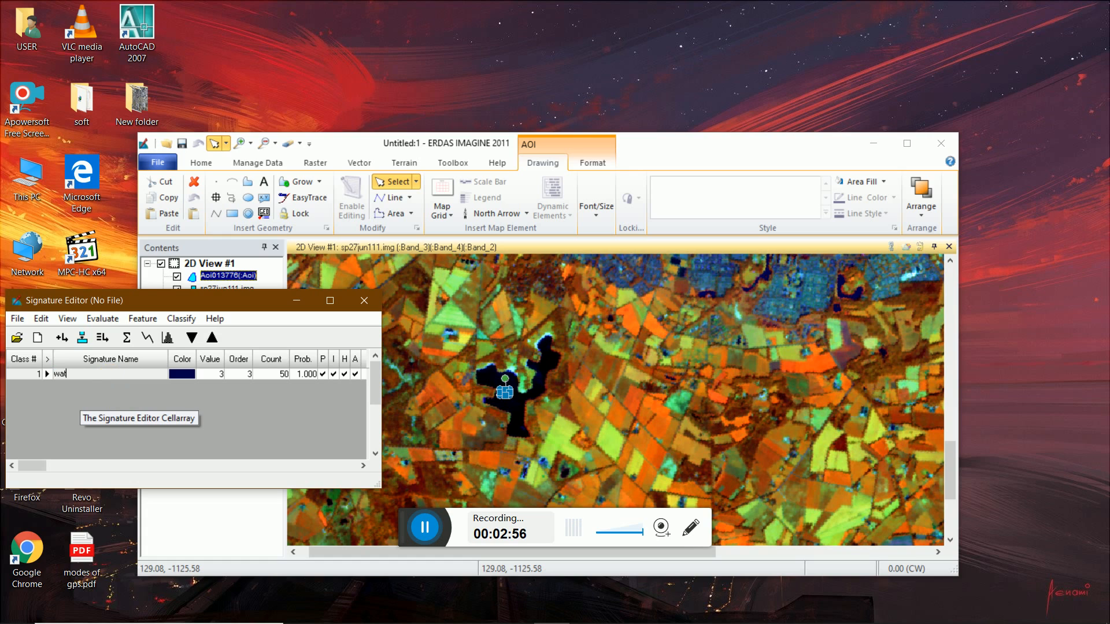
Step: Rename the merged signature as water and set its color to blue
{"action": "left_click", "coordinate": [174, 376]}
{"action": "left_click", "coordinate": [193, 182]}
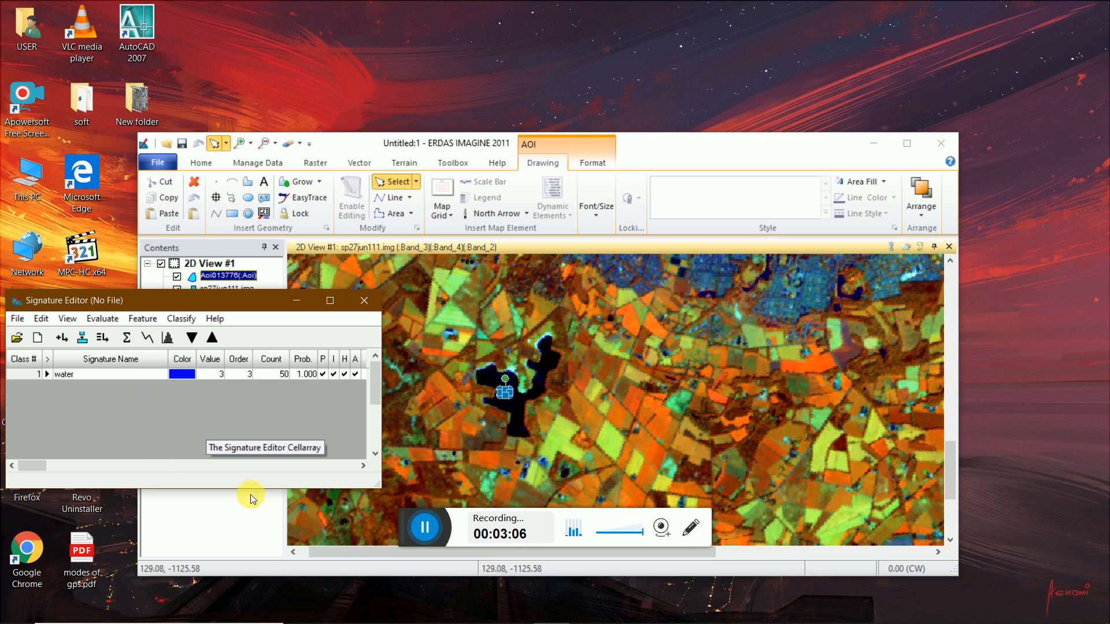
{"action": "scroll", "coordinate": [479, 438], "scroll_direction": "down", "scroll_amount": 2}
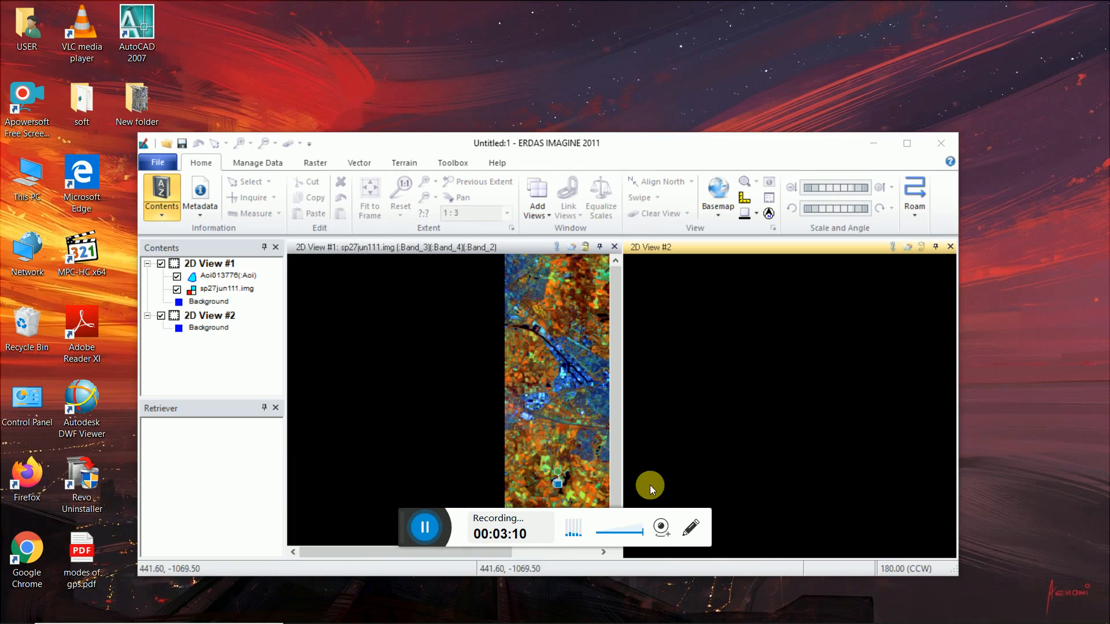
{"action": "right_click", "coordinate": [662, 382]}
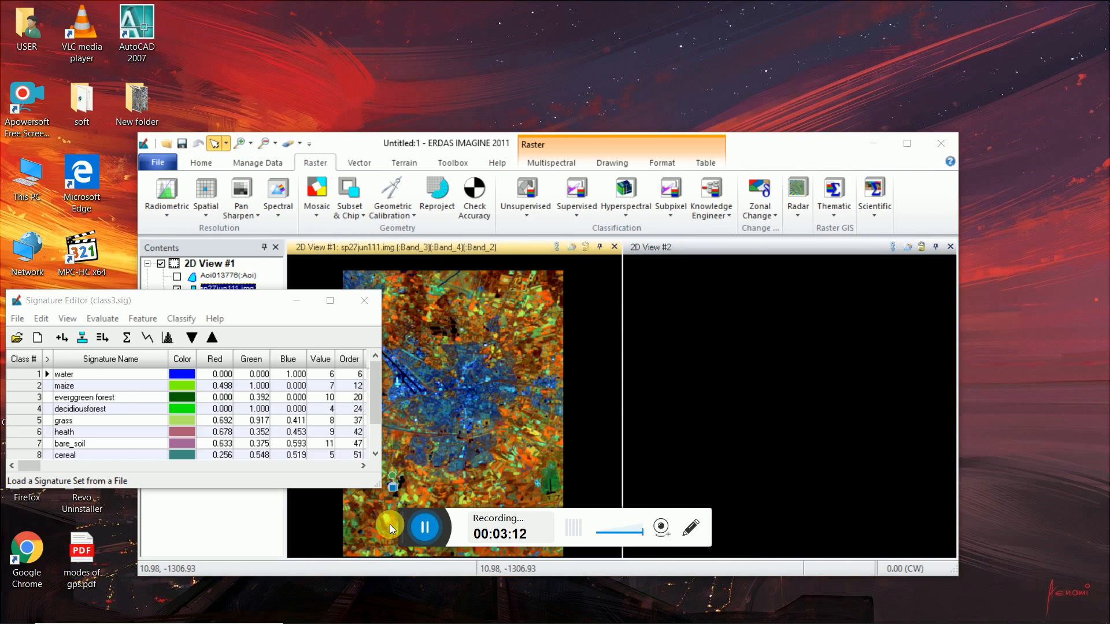
Step: Reposition the Signature Editor containing class3.sig so that most of the satellite image is uncovered
{"action": "mouse_move", "coordinate": [156, 299]}
{"action": "left_mouse_down"}
{"action": "mouse_move", "coordinate": [181, 297]}
{"action": "mouse_move", "coordinate": [275, 242]}
{"action": "mouse_move", "coordinate": [294, 307]}
{"action": "mouse_move", "coordinate": [304, 257]}
{"action": "mouse_move", "coordinate": [180, 280]}
{"action": "mouse_move", "coordinate": [767, 272]}
{"action": "mouse_move", "coordinate": [459, 201]}
{"action": "mouse_move", "coordinate": [378, 165]}
{"action": "left_mouse_up"}
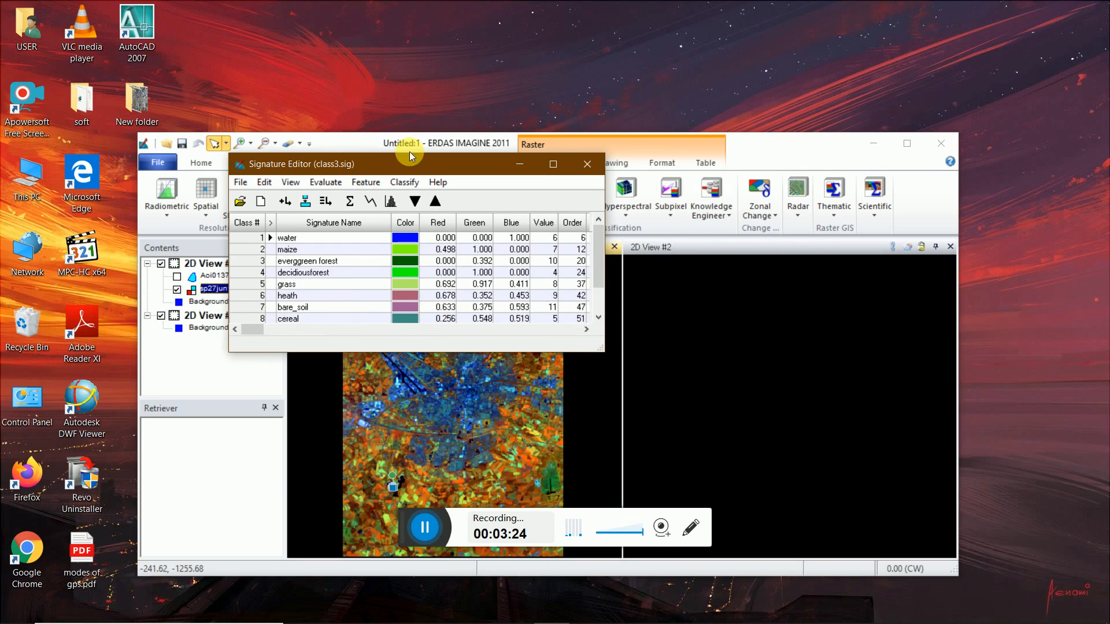
{"action": "mouse_move", "coordinate": [405, 163]}
{"action": "left_mouse_down"}
{"action": "mouse_move", "coordinate": [369, 140]}
{"action": "mouse_move", "coordinate": [366, 114]}
{"action": "left_mouse_up"}
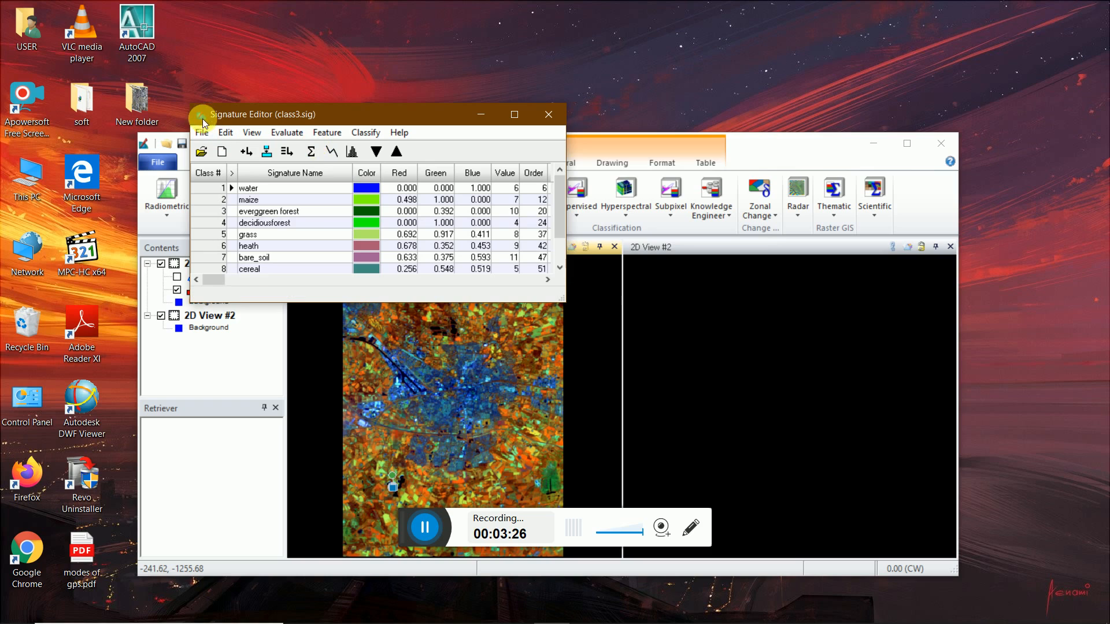
{"action": "left_click", "coordinate": [428, 526]}
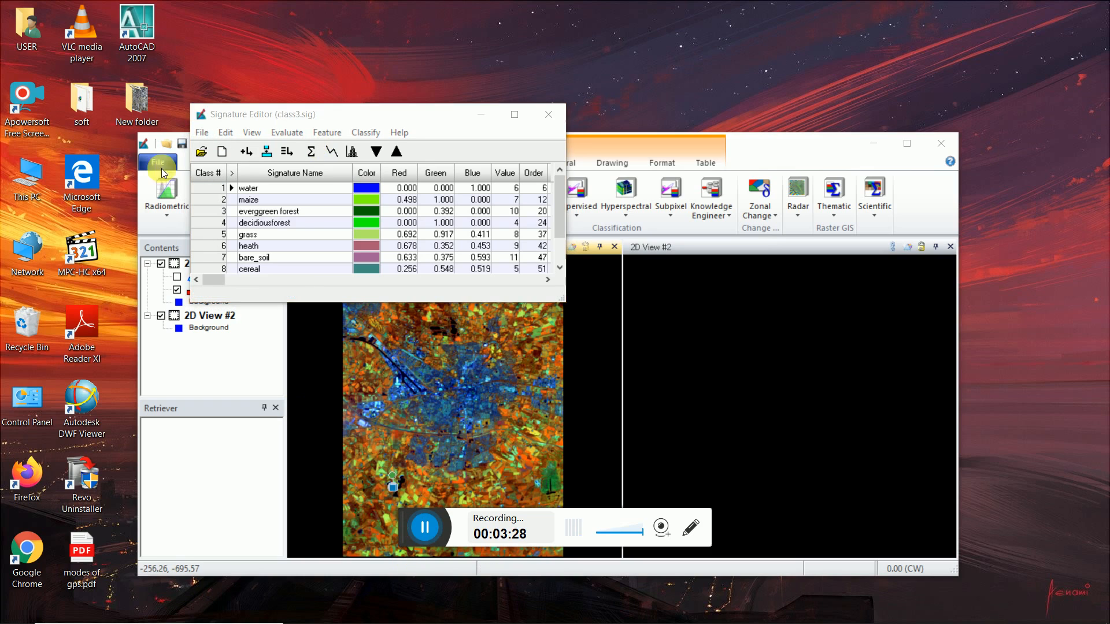
Step: Start saving the signature set under a new name and browse to Training Manual_RS\Remote sensing data\1 Image Classification with test data on drive E:
{"action": "left_click", "coordinate": [201, 133]}
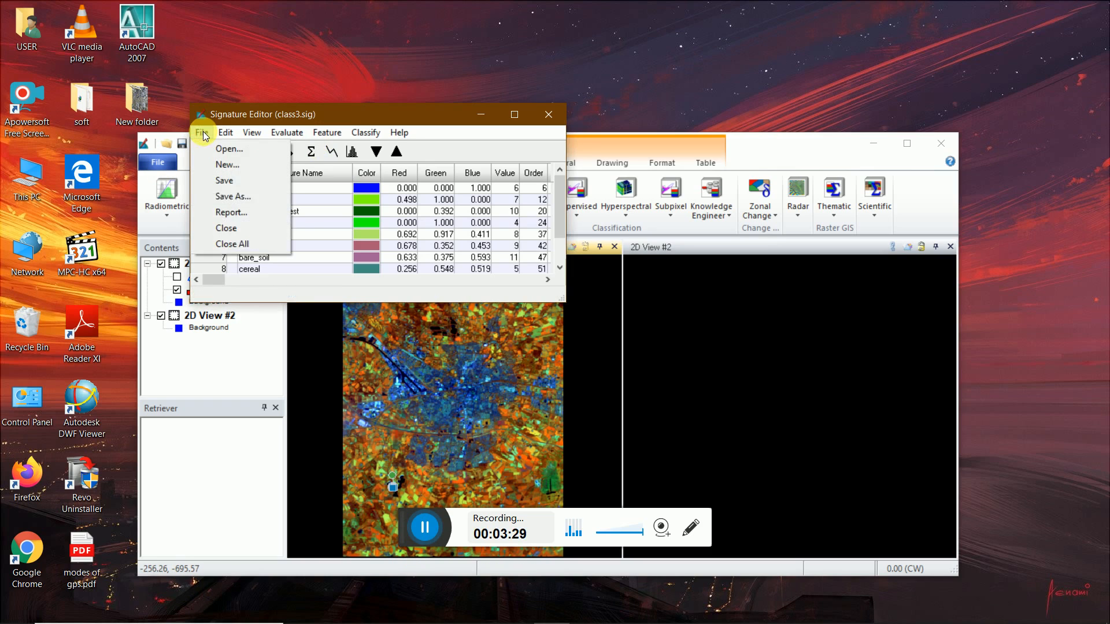
{"action": "left_click", "coordinate": [229, 196]}
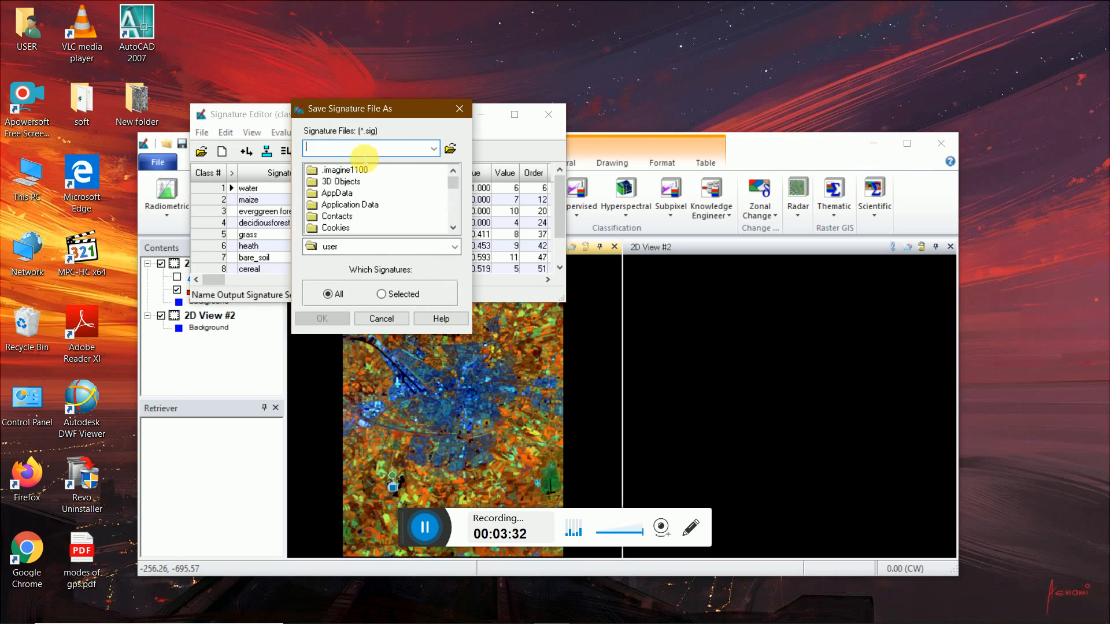
{"action": "left_click", "coordinate": [450, 149]}
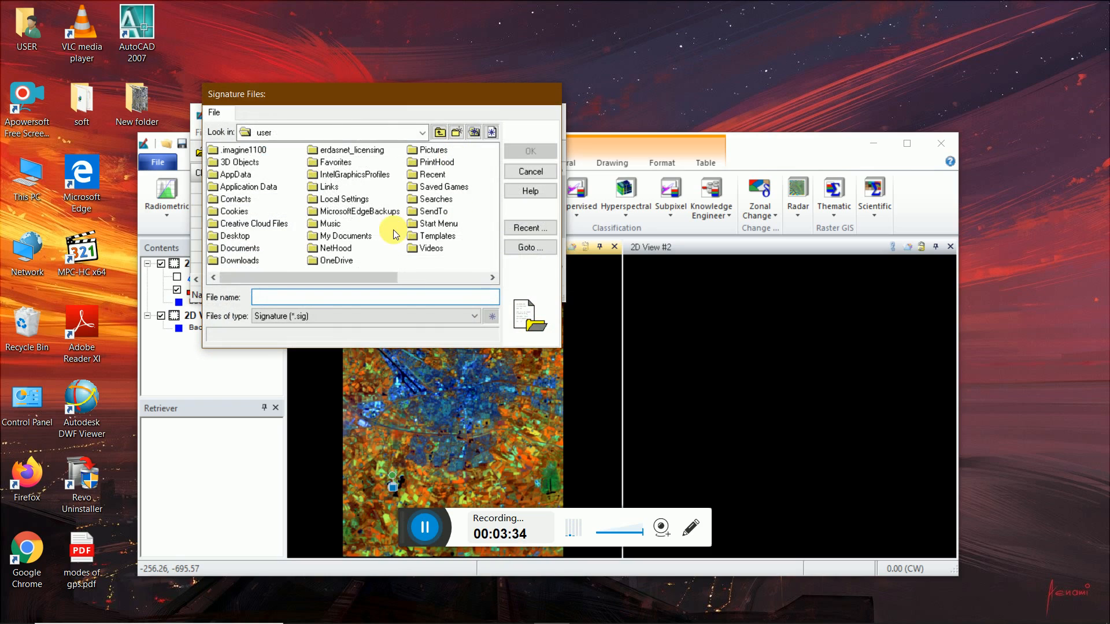
{"action": "left_click", "coordinate": [415, 132]}
{"action": "left_click", "coordinate": [324, 210]}
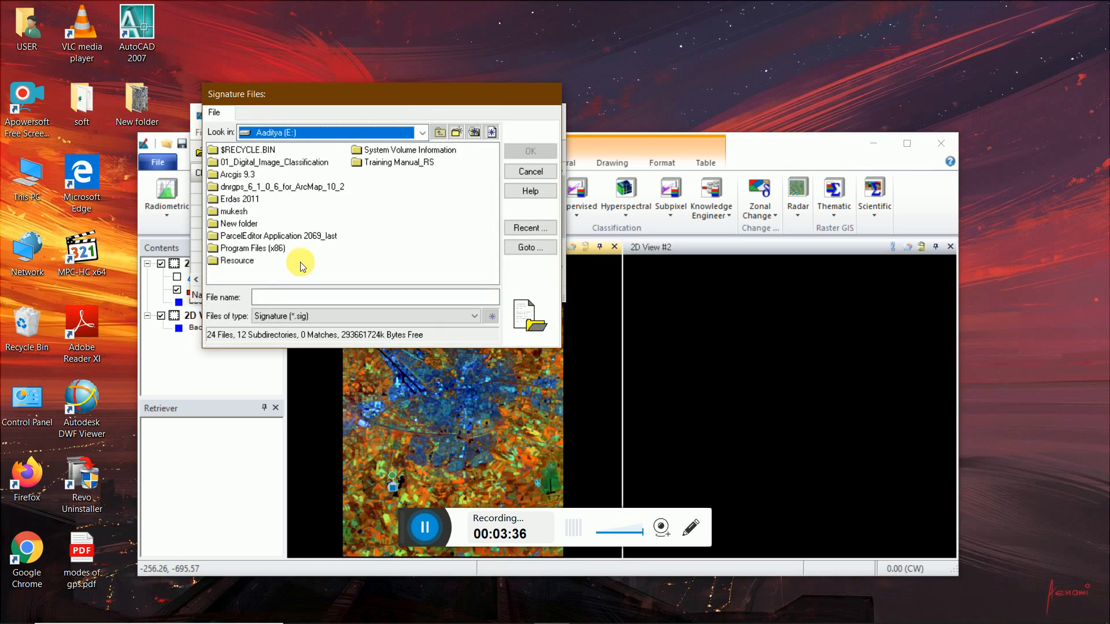
{"action": "double_click", "coordinate": [393, 163]}
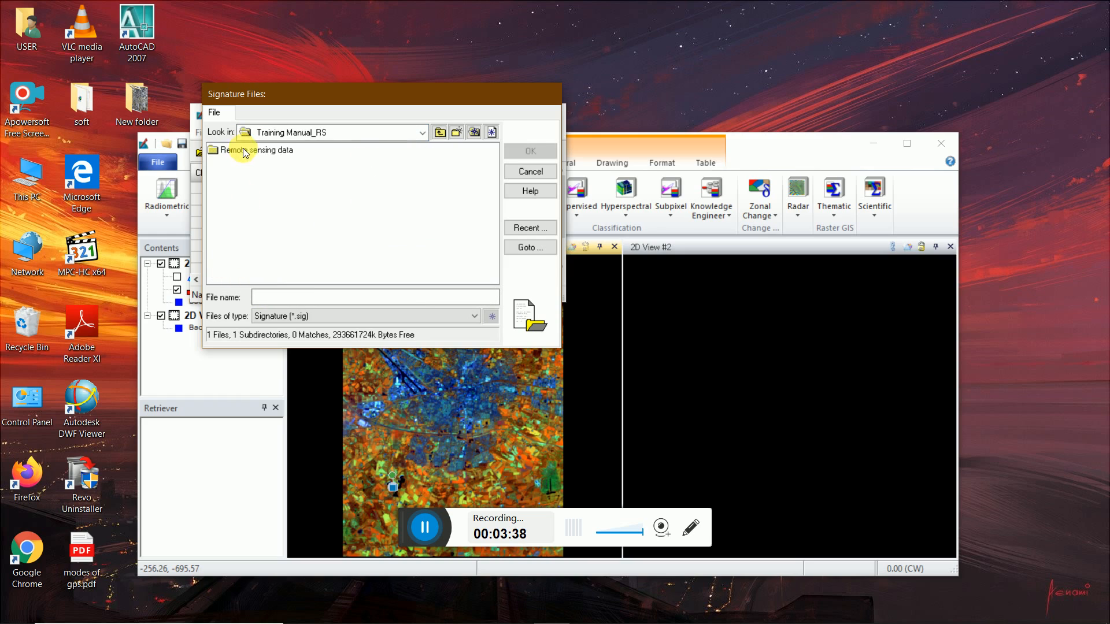
{"action": "double_click", "coordinate": [245, 152]}
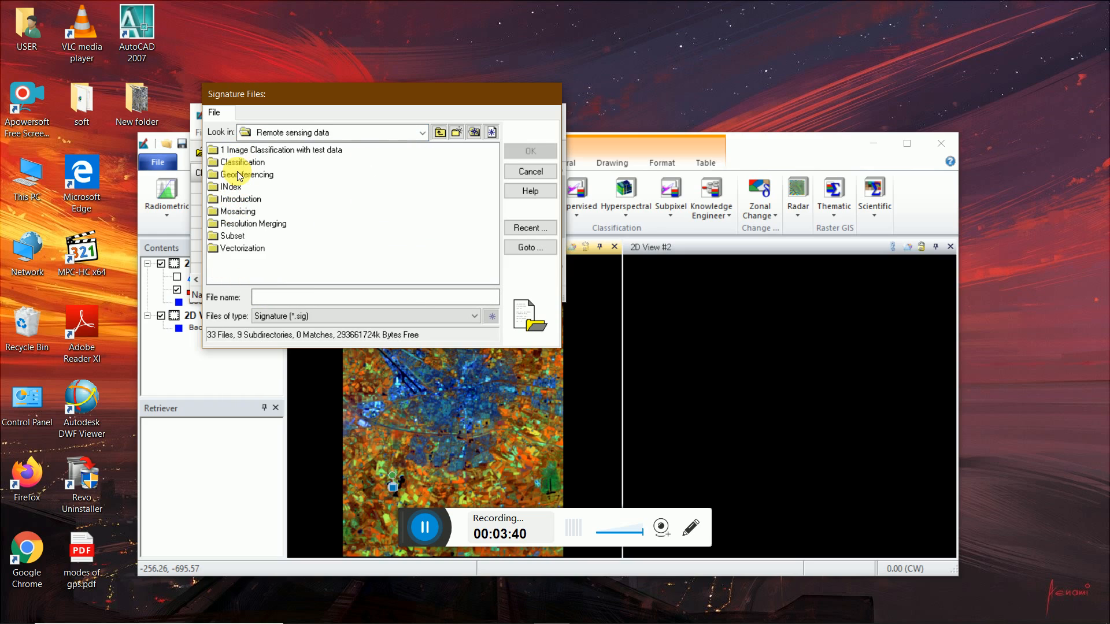
{"action": "double_click", "coordinate": [231, 151]}
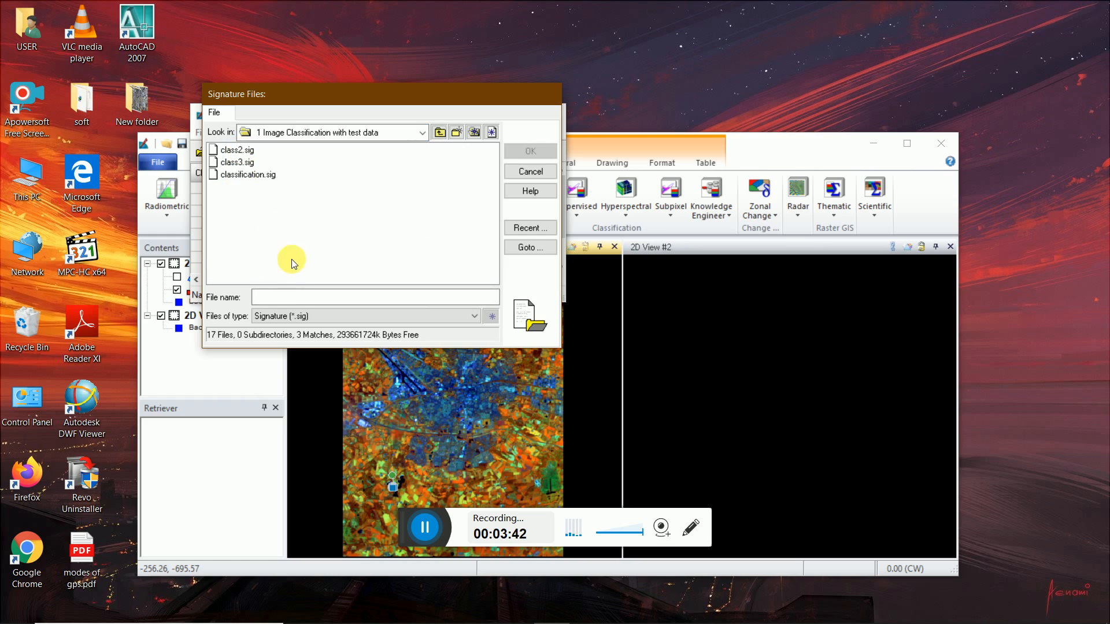
Step: Name the signature file fuygQYF and save all signatures to it
{"action": "left_click", "coordinate": [280, 297]}
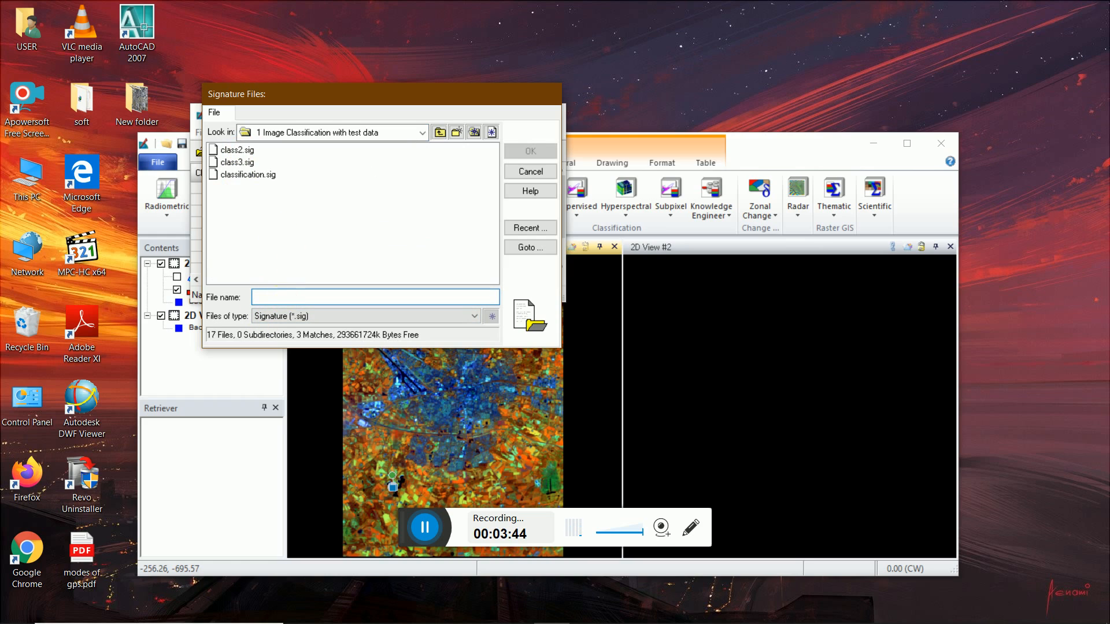
{"action": "type", "text": "fuygQYF"}
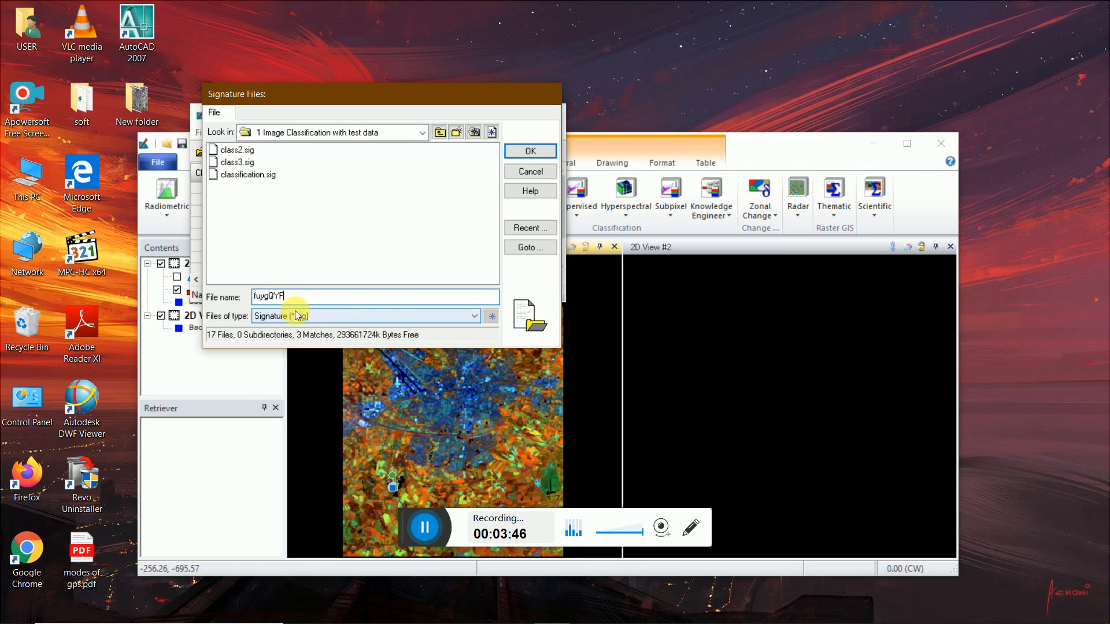
{"action": "left_click", "coordinate": [526, 152]}
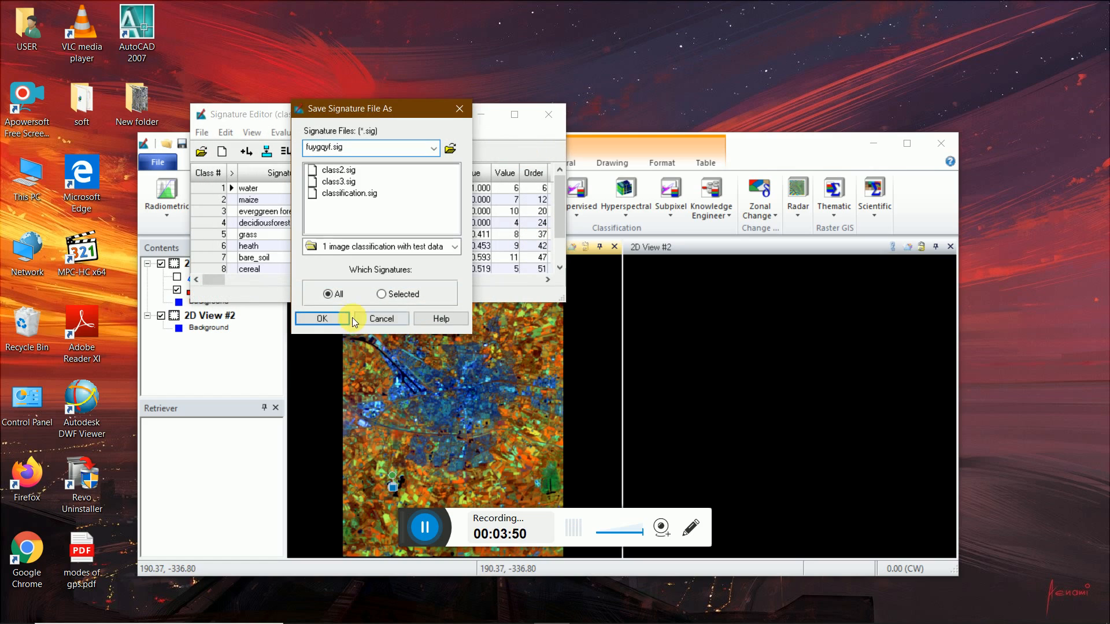
{"action": "left_click", "coordinate": [323, 318]}
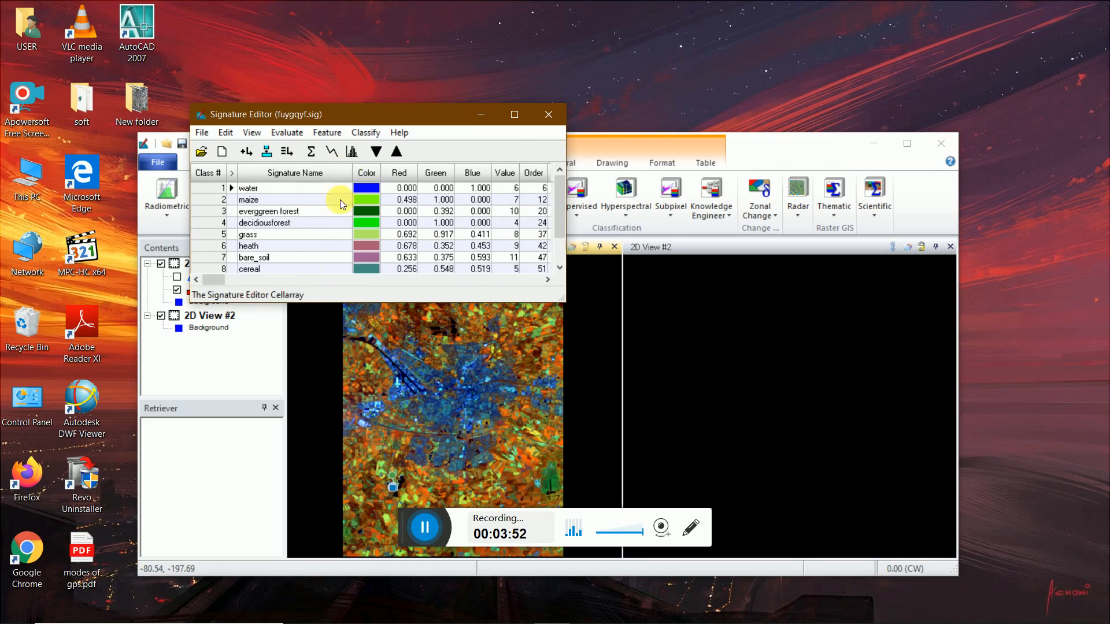
Step: Reopen the Signature Editor with fuygqyf.sig and reposition its window over the Contents pane, beside the satellite image
{"action": "mouse_move", "coordinate": [363, 113]}
{"action": "left_mouse_down"}
{"action": "mouse_move", "coordinate": [386, 195]}
{"action": "mouse_move", "coordinate": [327, 168]}
{"action": "left_mouse_up"}
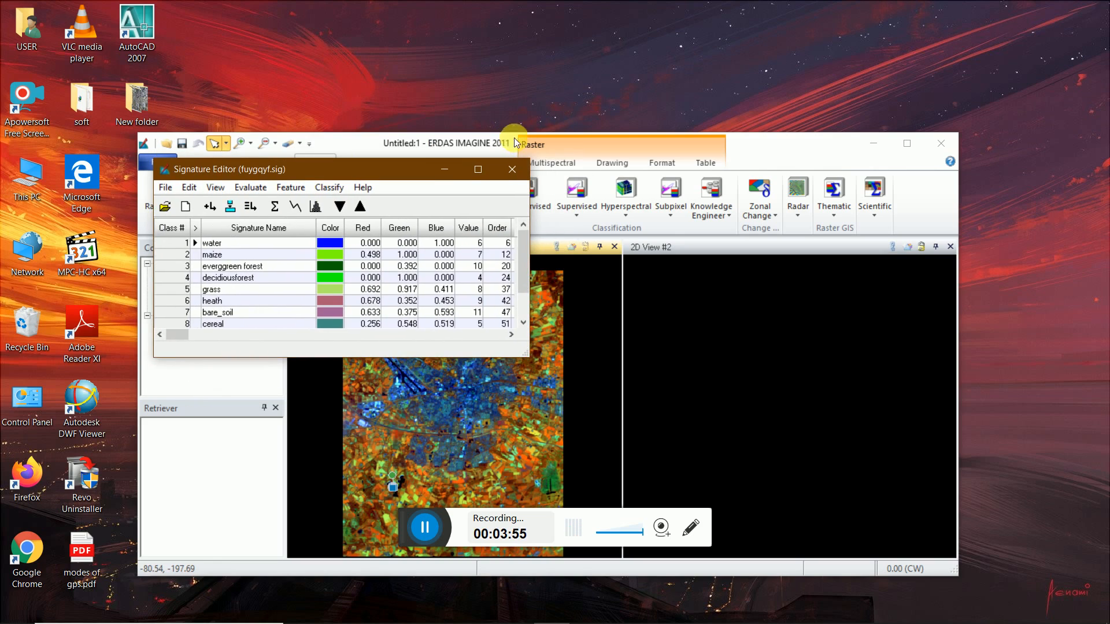
{"action": "left_click", "coordinate": [516, 173]}
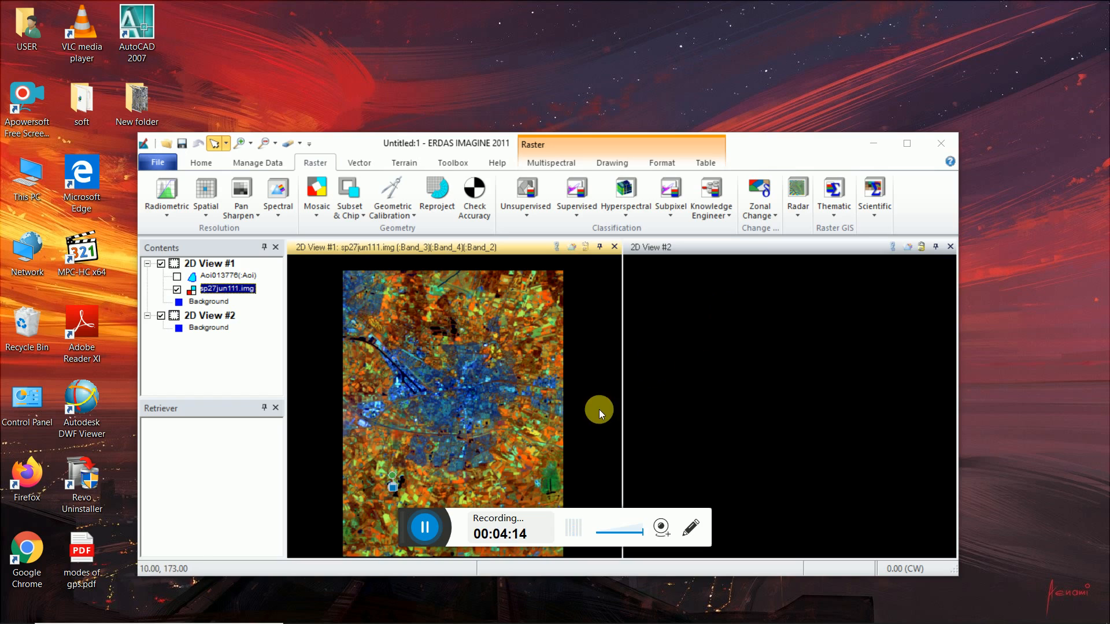
{"action": "left_click", "coordinate": [569, 211]}
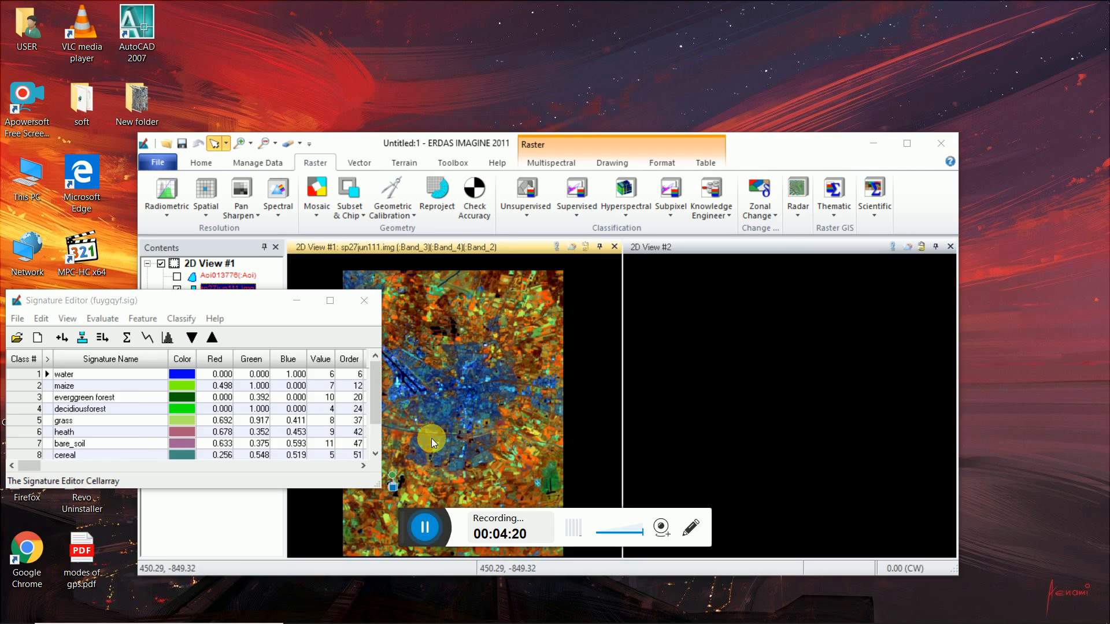
{"action": "left_click_drag", "start_coordinate": [241, 300], "coordinate": [276, 292]}
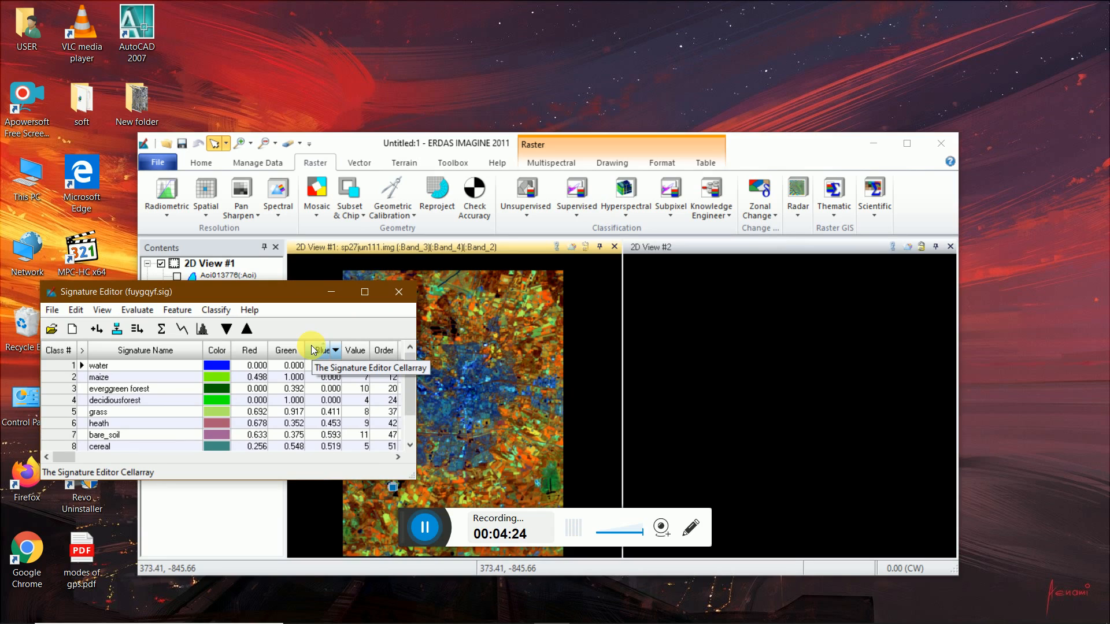
{"action": "key", "text": "XF86AudioLowerVolume"}
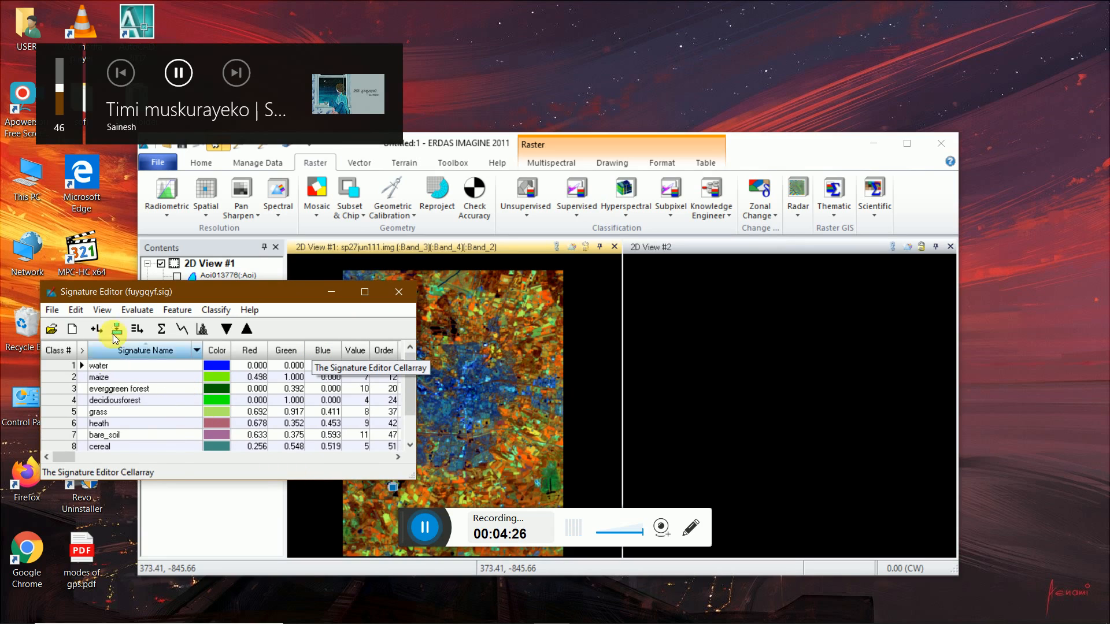
Step: Start creating feature space layers with sp27jun111.img from Training Manual_RS\Remote sensing data\1 Image Classification with test data on drive E: as input raster
{"action": "left_click", "coordinate": [176, 310]}
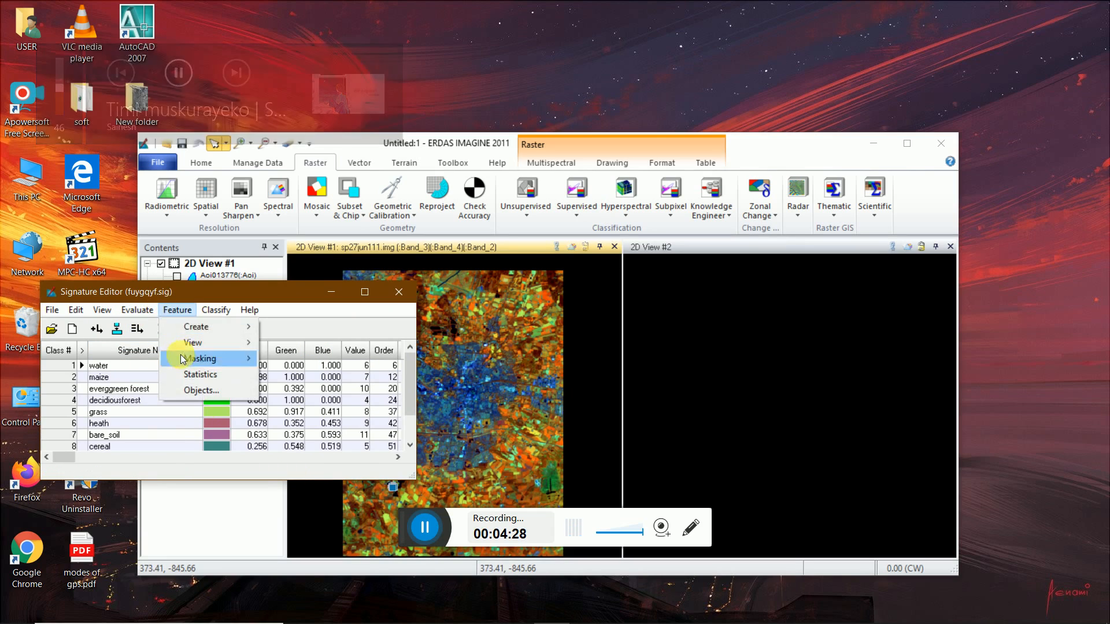
{"action": "mouse_move", "coordinate": [190, 332]}
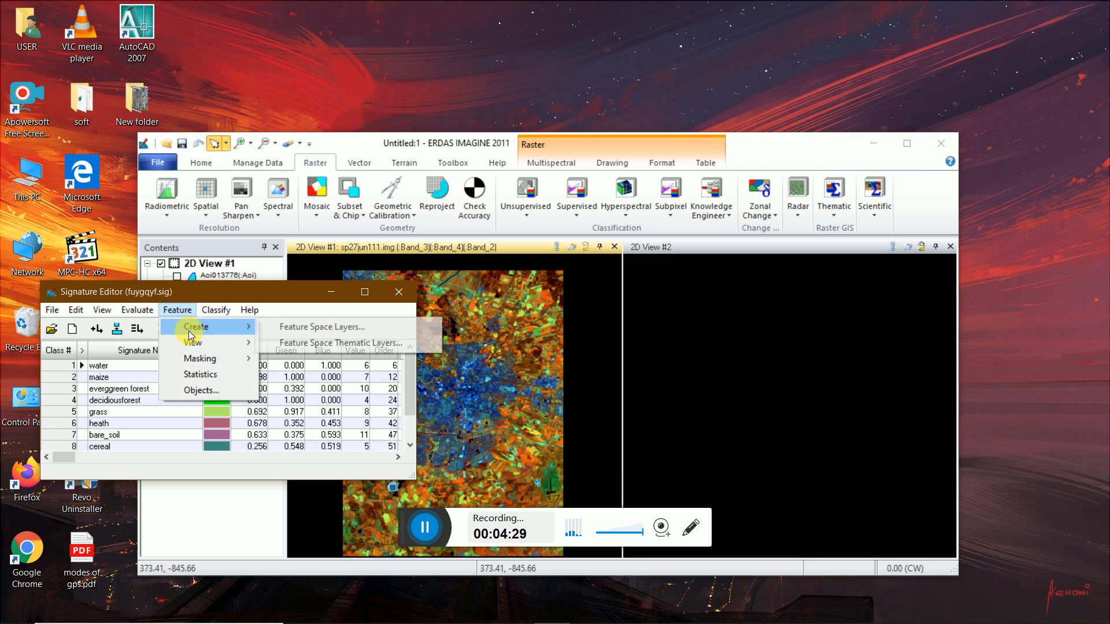
{"action": "left_click", "coordinate": [277, 328]}
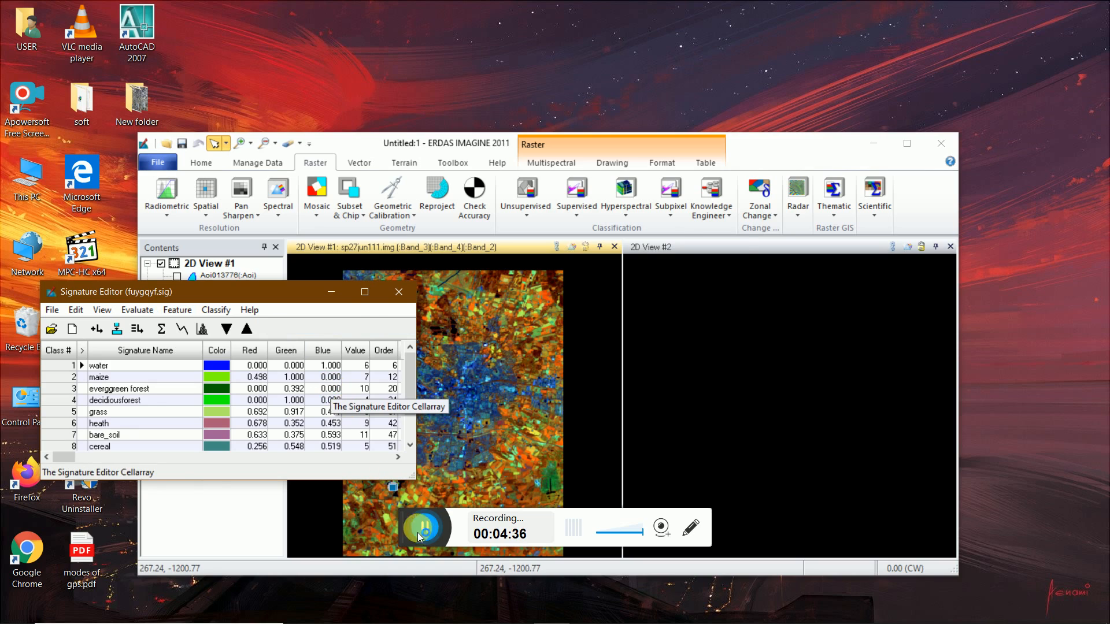
{"action": "left_click", "coordinate": [502, 242]}
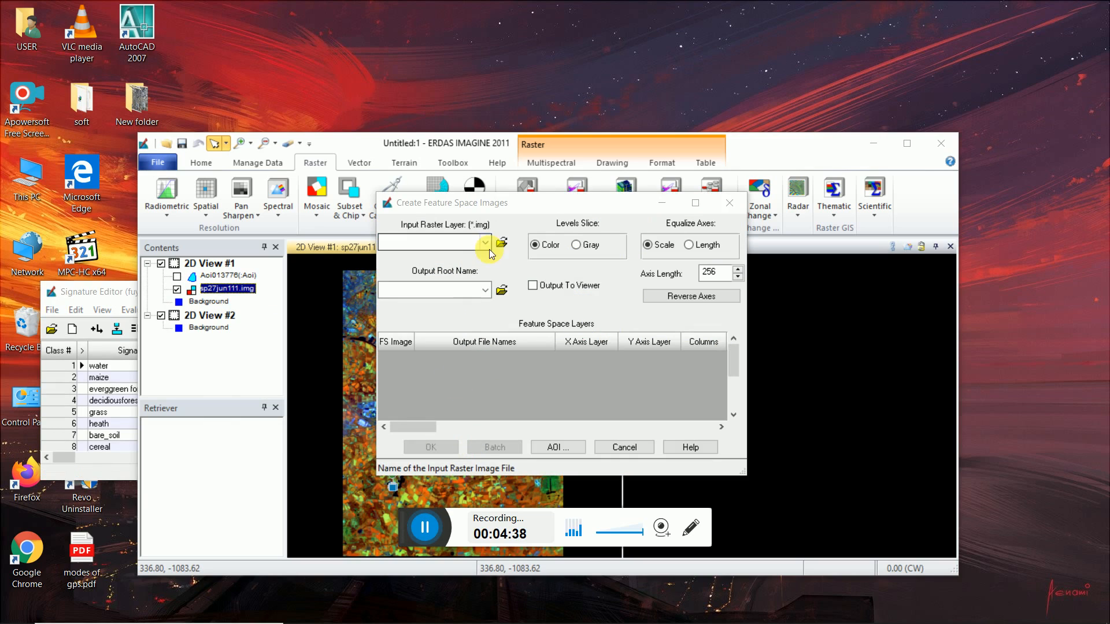
{"action": "left_click", "coordinate": [493, 248]}
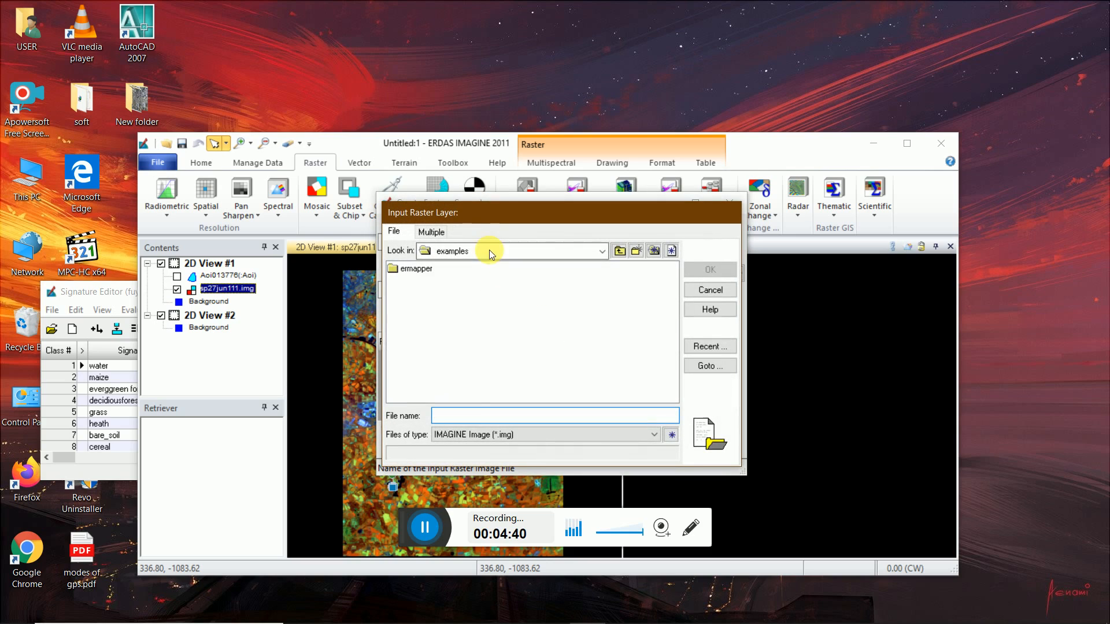
{"action": "left_click", "coordinate": [466, 324]}
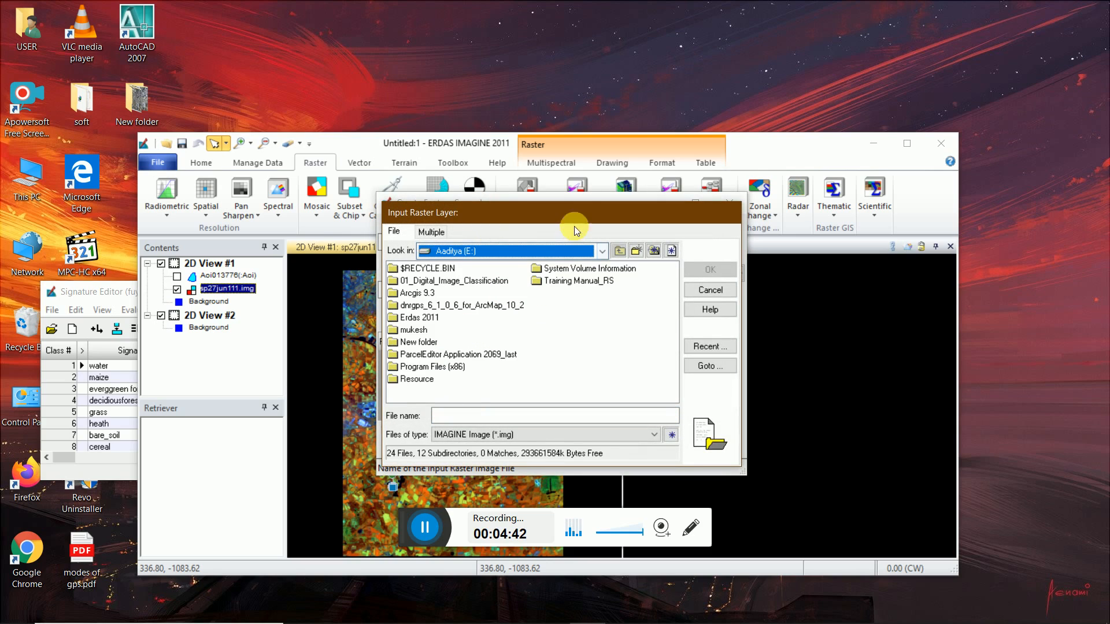
{"action": "double_click", "coordinate": [579, 281]}
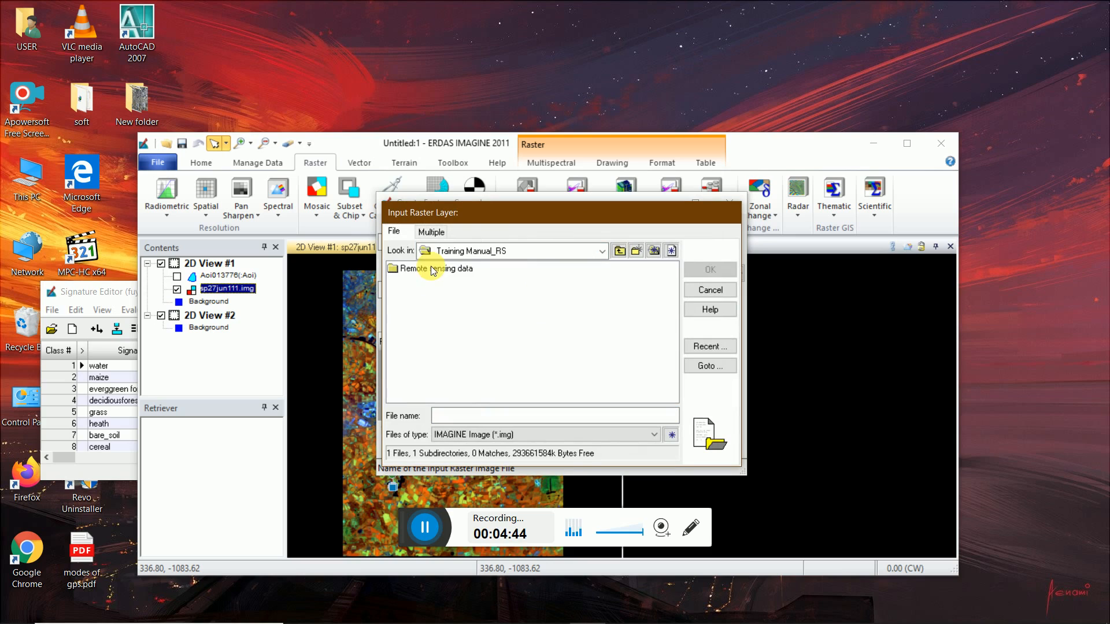
{"action": "double_click", "coordinate": [433, 270]}
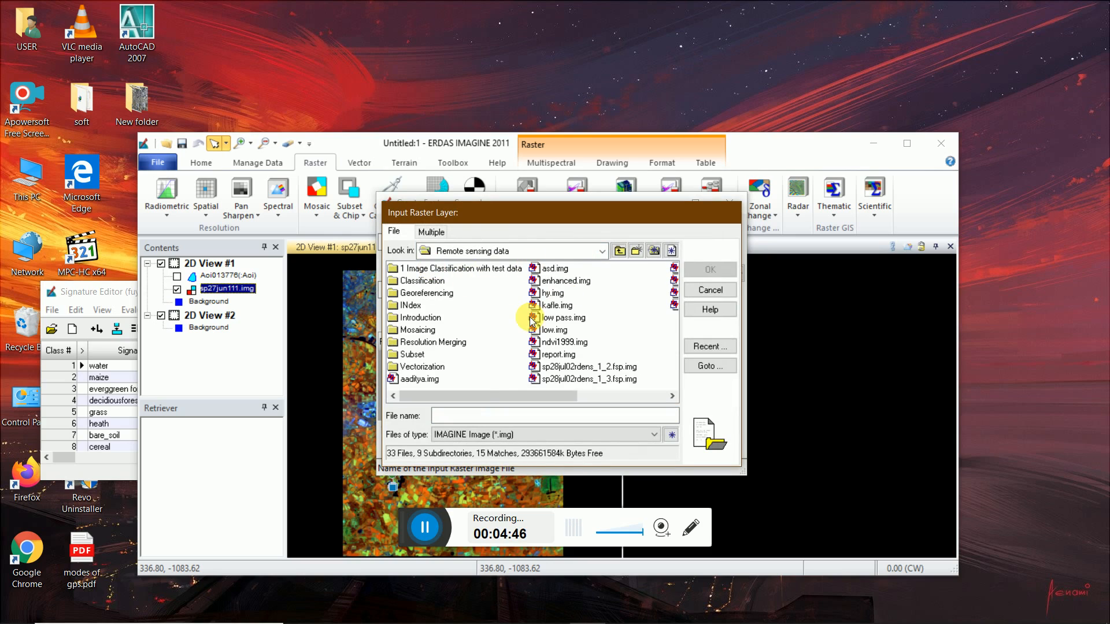
{"action": "double_click", "coordinate": [469, 270]}
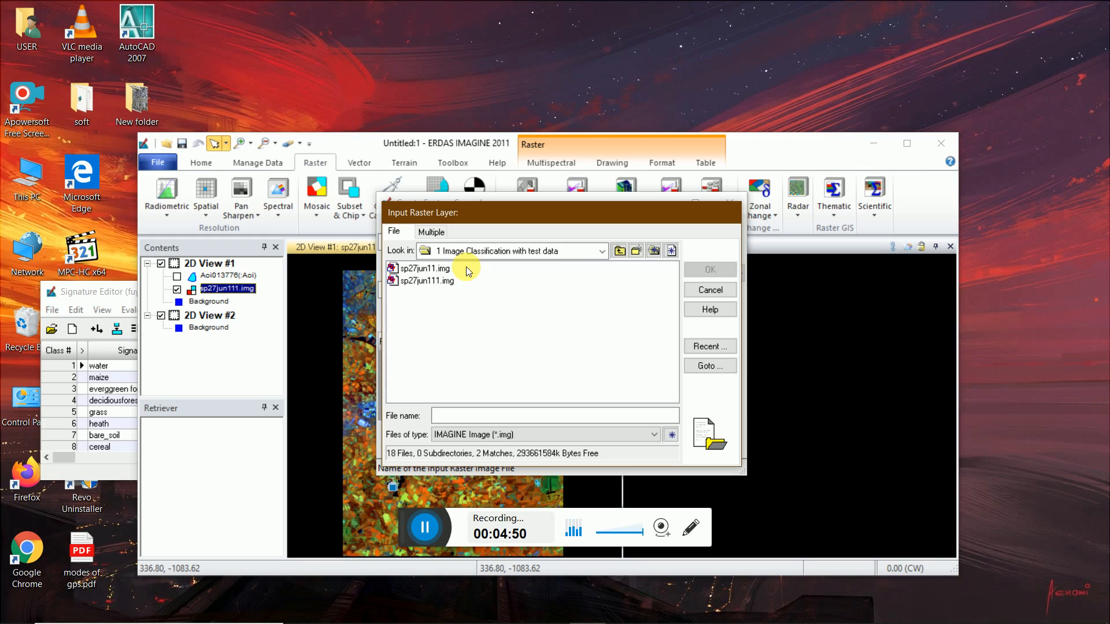
{"action": "left_click", "coordinate": [448, 280]}
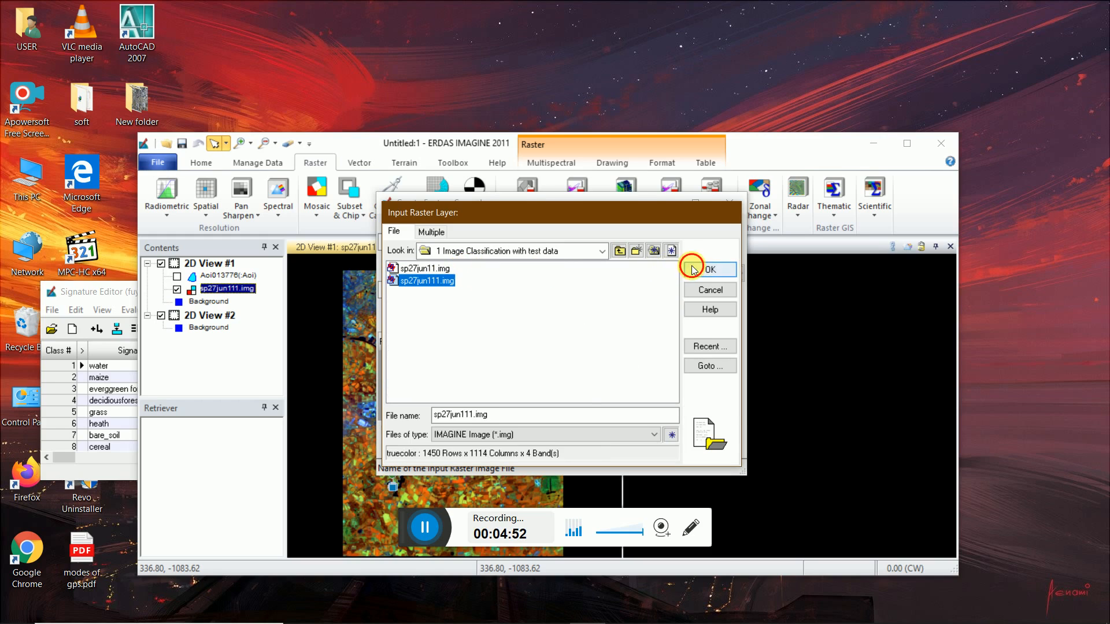
{"action": "left_click", "coordinate": [709, 270]}
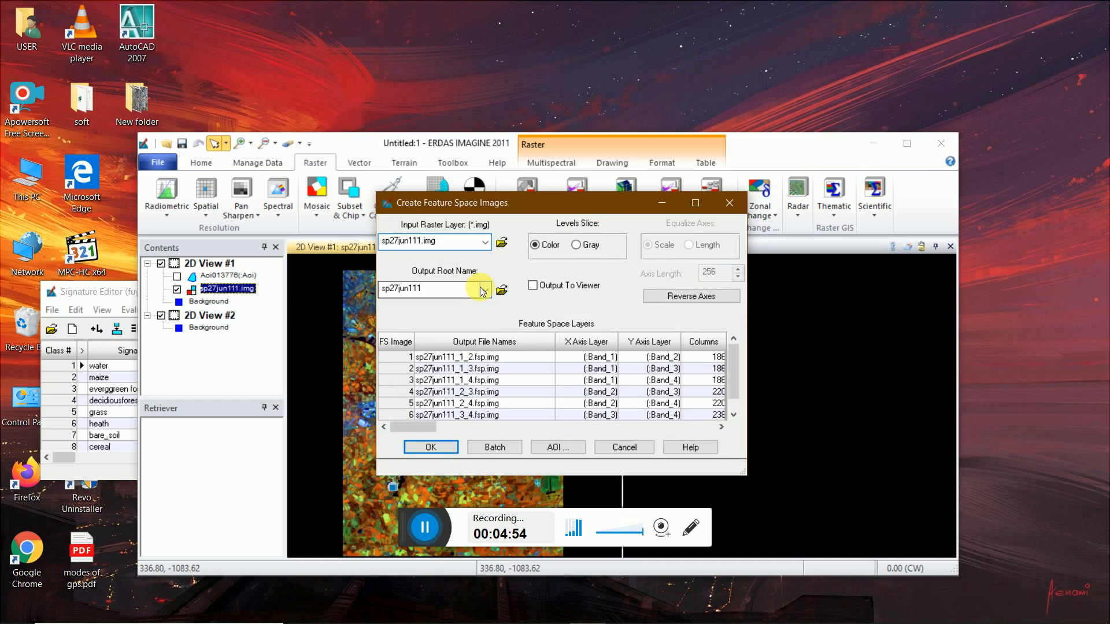
Step: Set the output root name to sexyman in Training Manual_RS\Remote sensing data\1 Image Classification with test data on drive E:
{"action": "left_click", "coordinate": [501, 289]}
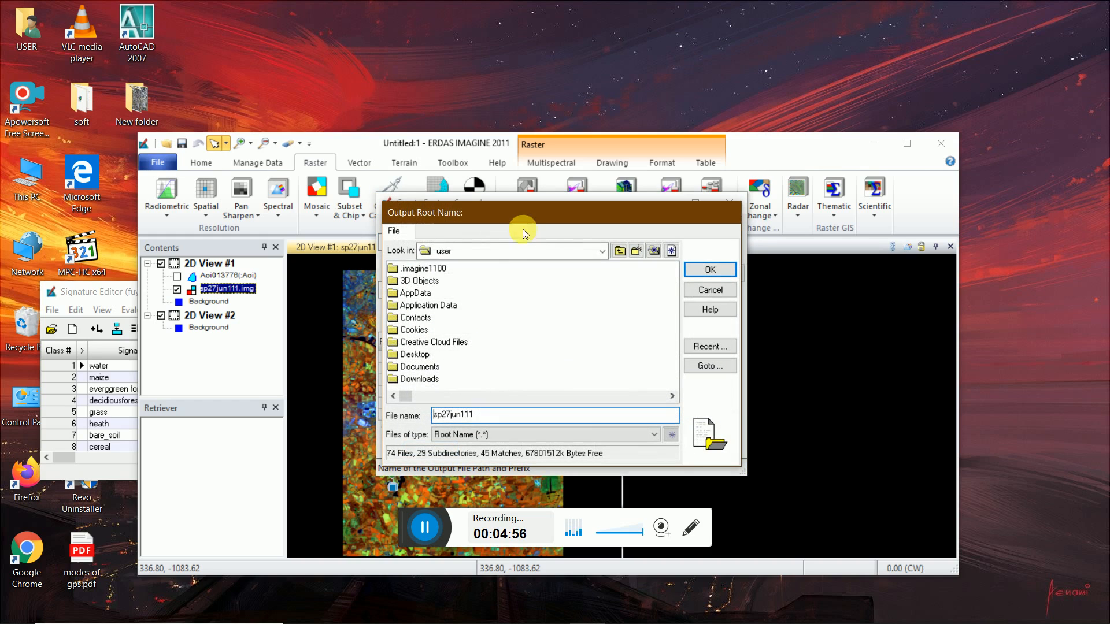
{"action": "left_click", "coordinate": [516, 250]}
{"action": "left_click", "coordinate": [433, 323]}
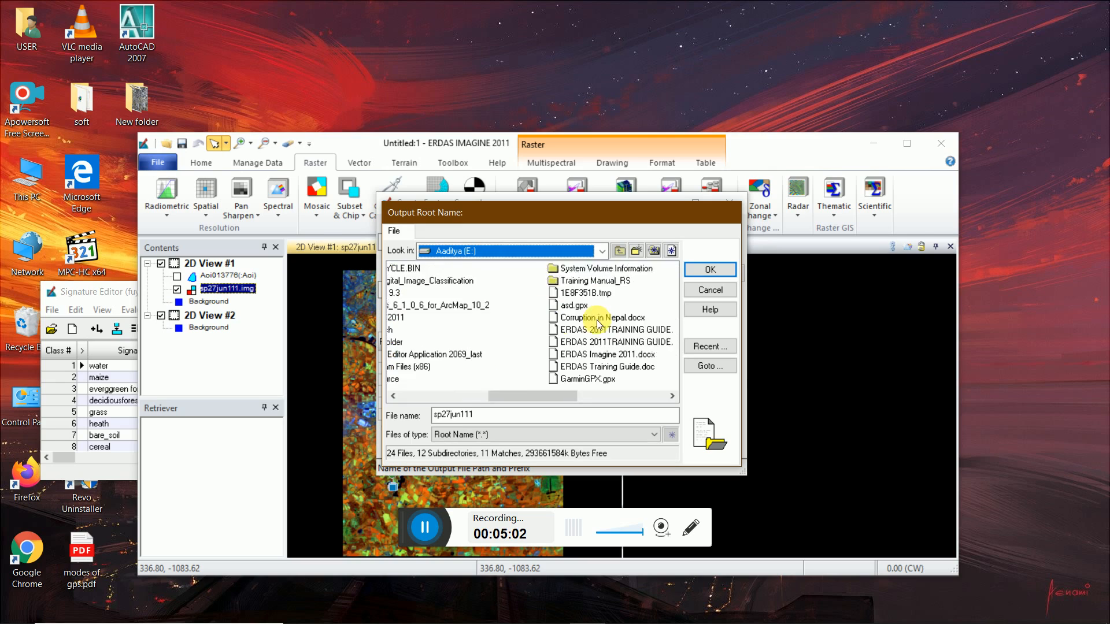
{"action": "double_click", "coordinate": [619, 280]}
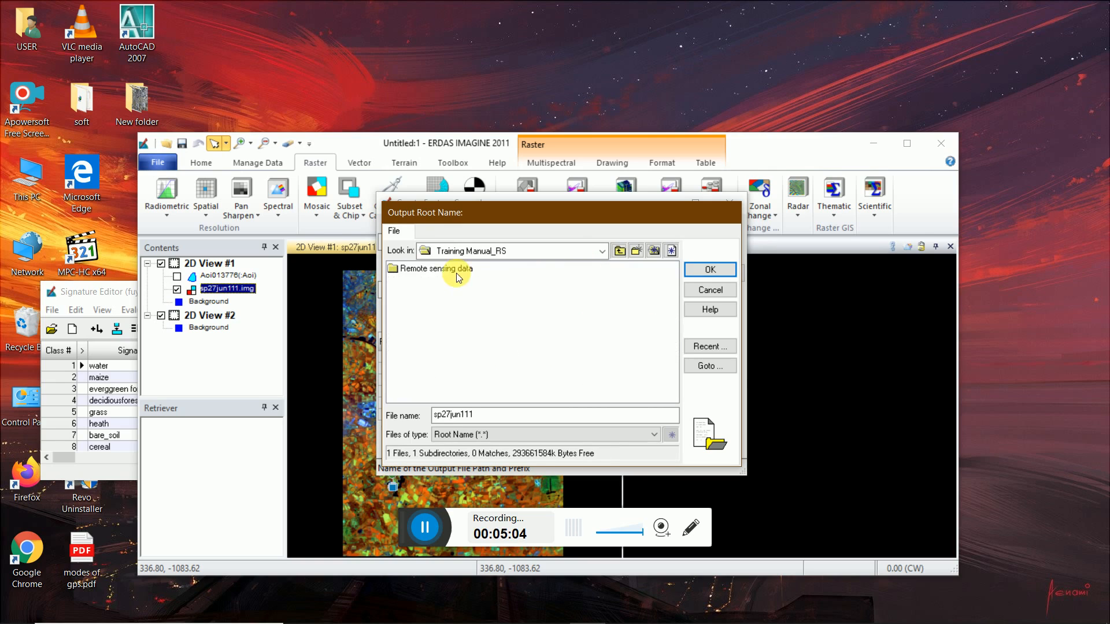
{"action": "double_click", "coordinate": [453, 269]}
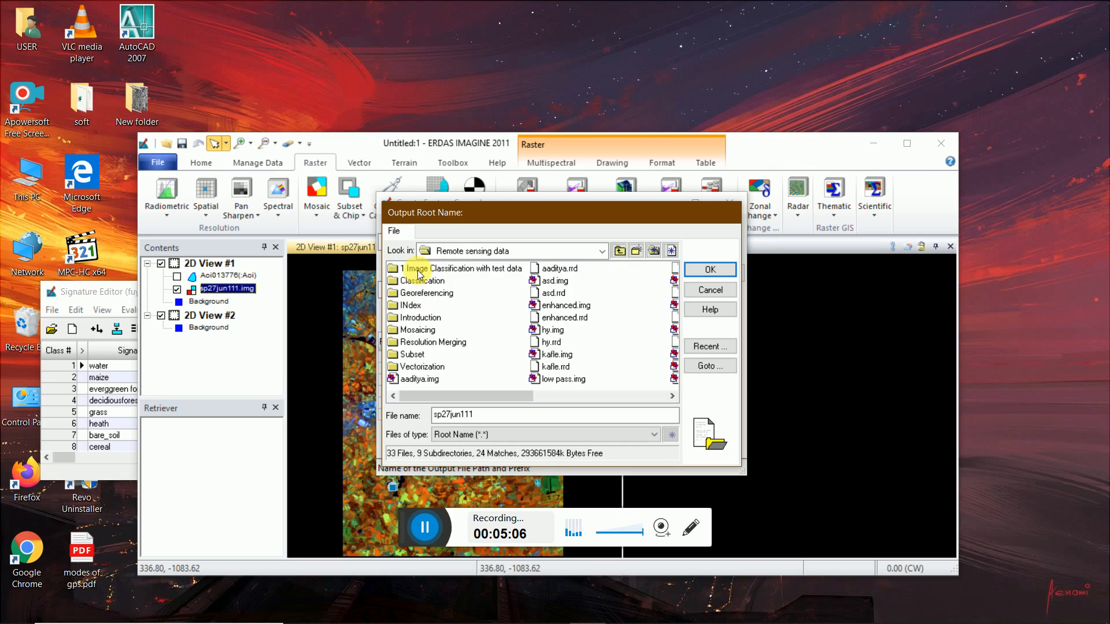
{"action": "double_click", "coordinate": [418, 269]}
{"action": "double_click", "coordinate": [453, 415]}
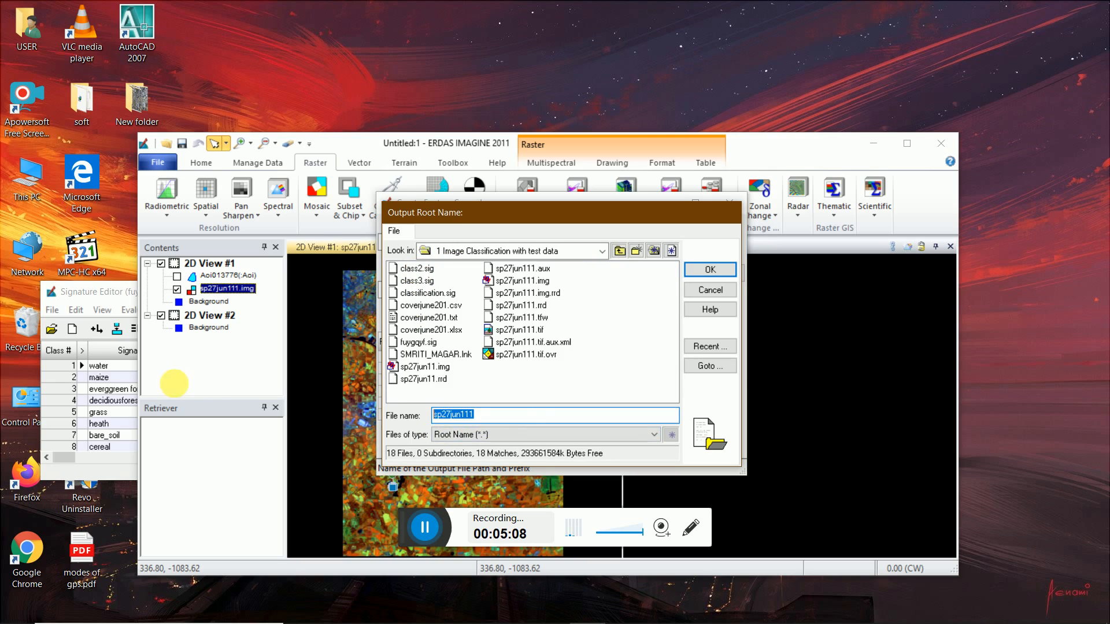
{"action": "key", "text": "BackSpace"}
{"action": "type", "text": "sexyman"}
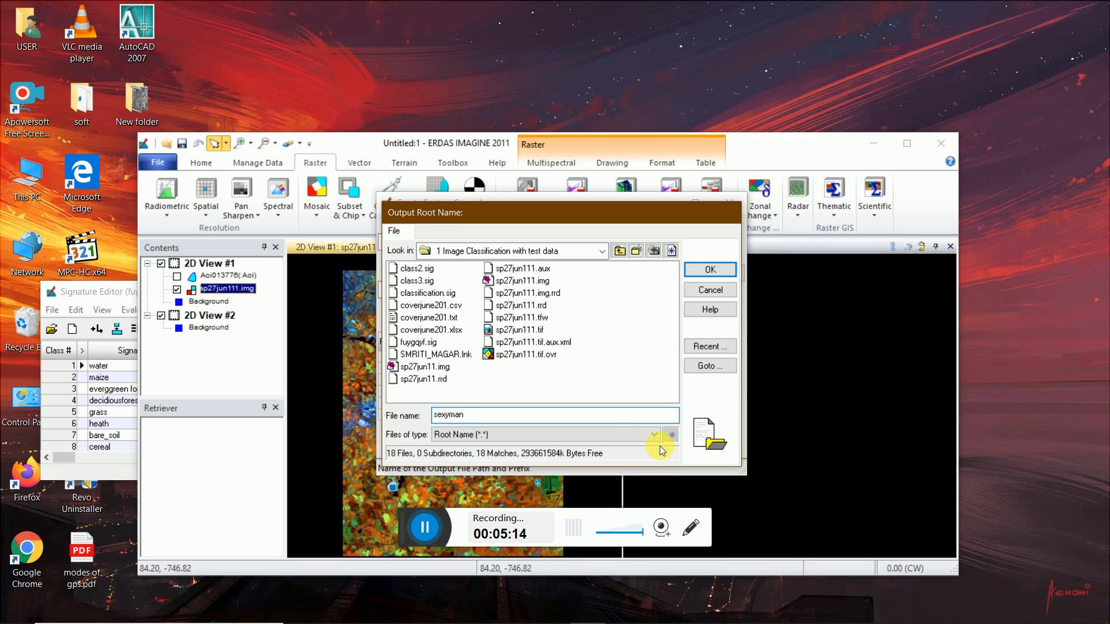
{"action": "left_click", "coordinate": [709, 271]}
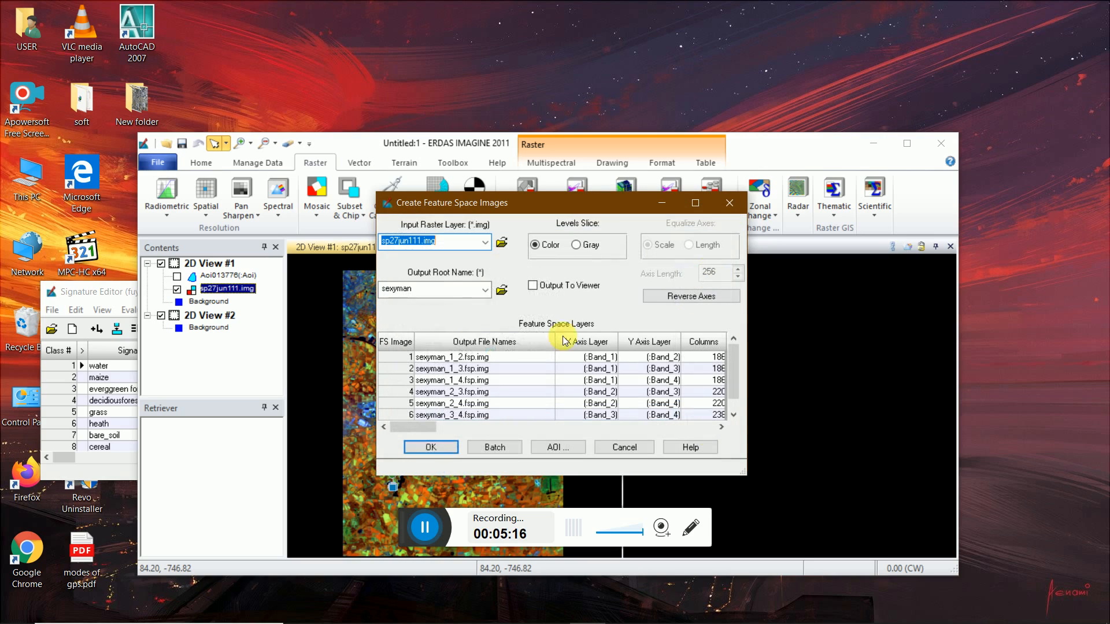
Step: Try to generate the feature space images and close the duplicate, empty Create Feature Space Images window
{"action": "left_click", "coordinate": [416, 448]}
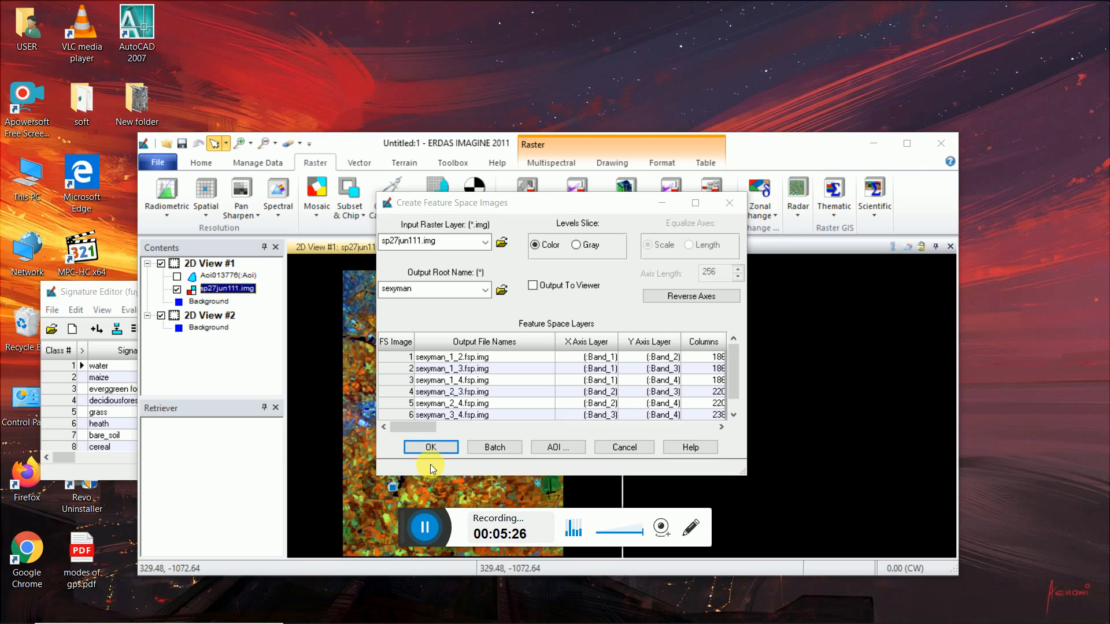
{"action": "key", "text": "XF86AudioRaiseVolume"}
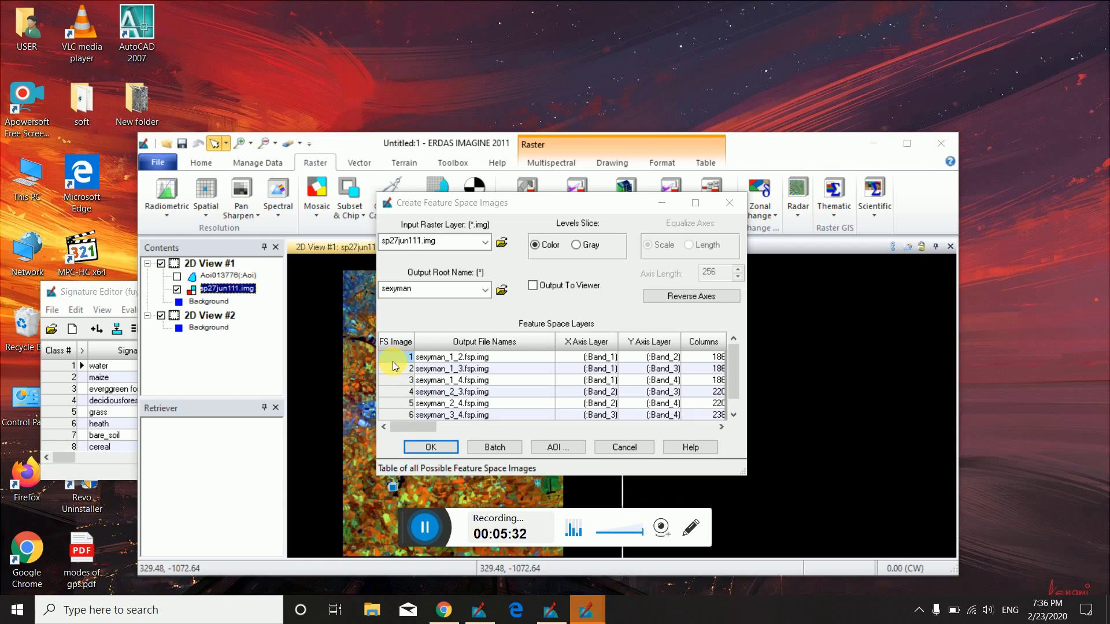
{"action": "mouse_move", "coordinate": [585, 614]}
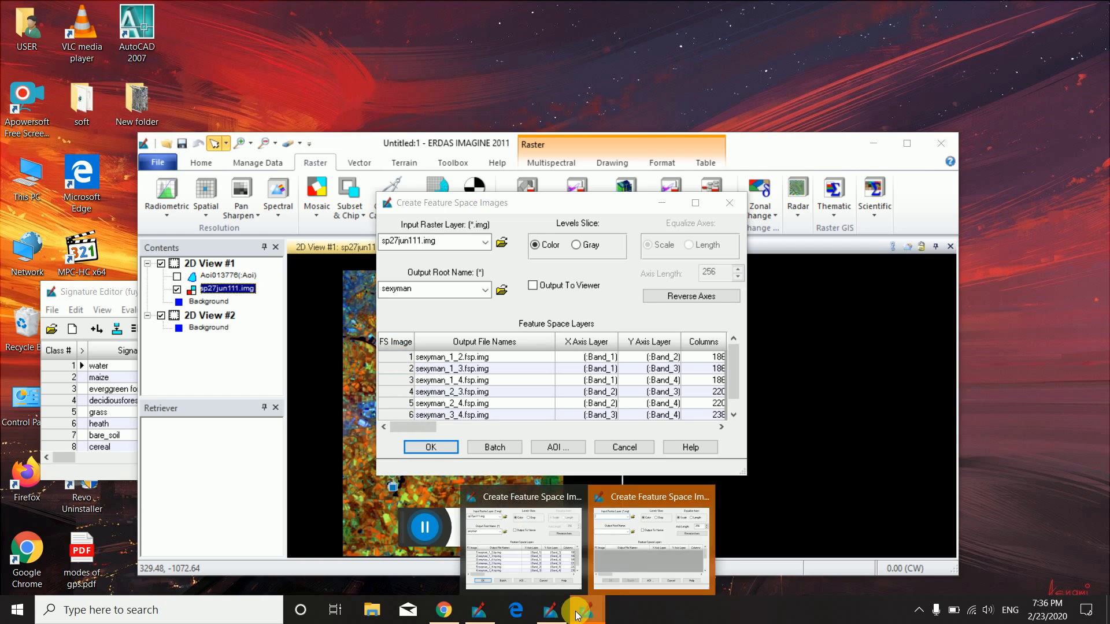
{"action": "left_click", "coordinate": [701, 501]}
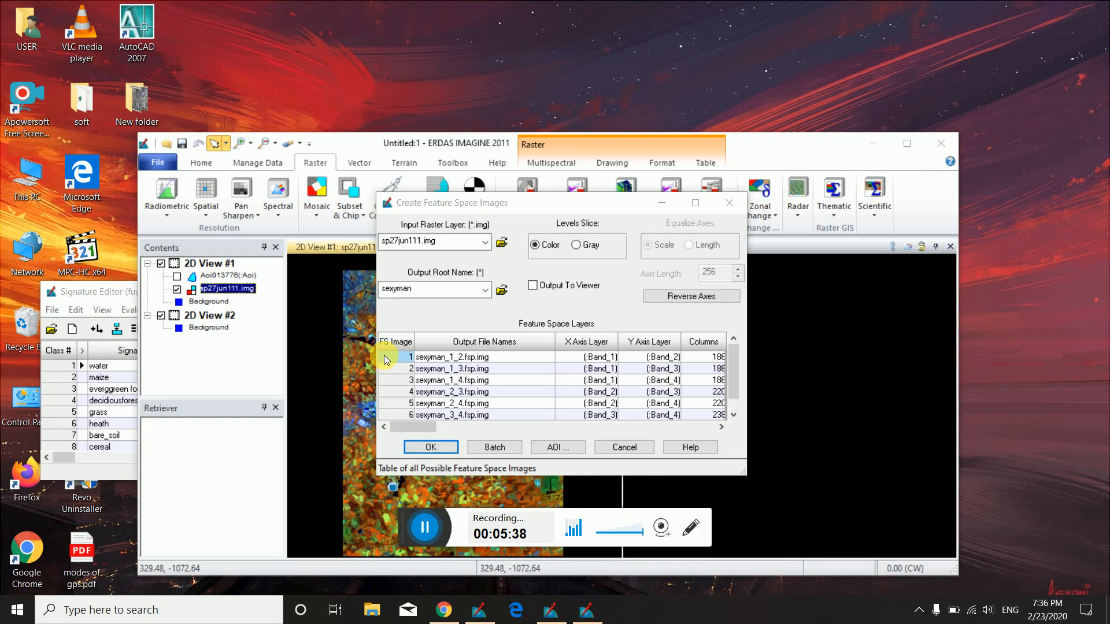
Step: Generate the Band_1 and Band_3 feature space image sexyman_1_3.fsp.img and close the process list
{"action": "mouse_move", "coordinate": [383, 355]}
{"action": "left_mouse_down"}
{"action": "mouse_move", "coordinate": [393, 381]}
{"action": "mouse_move", "coordinate": [392, 360]}
{"action": "left_mouse_up"}
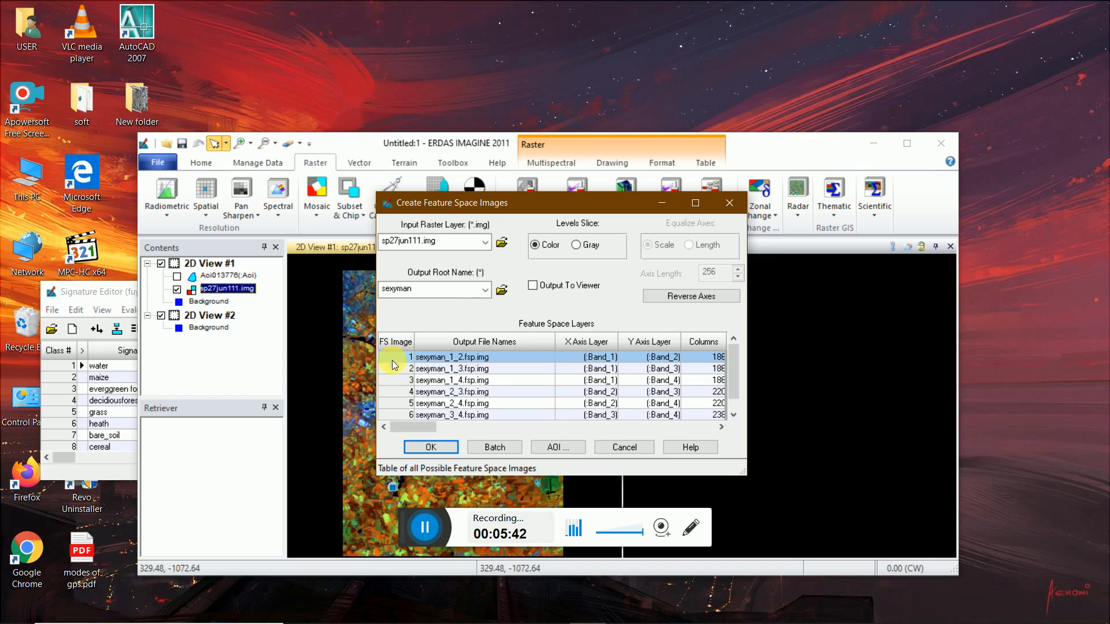
{"action": "left_click", "coordinate": [389, 370]}
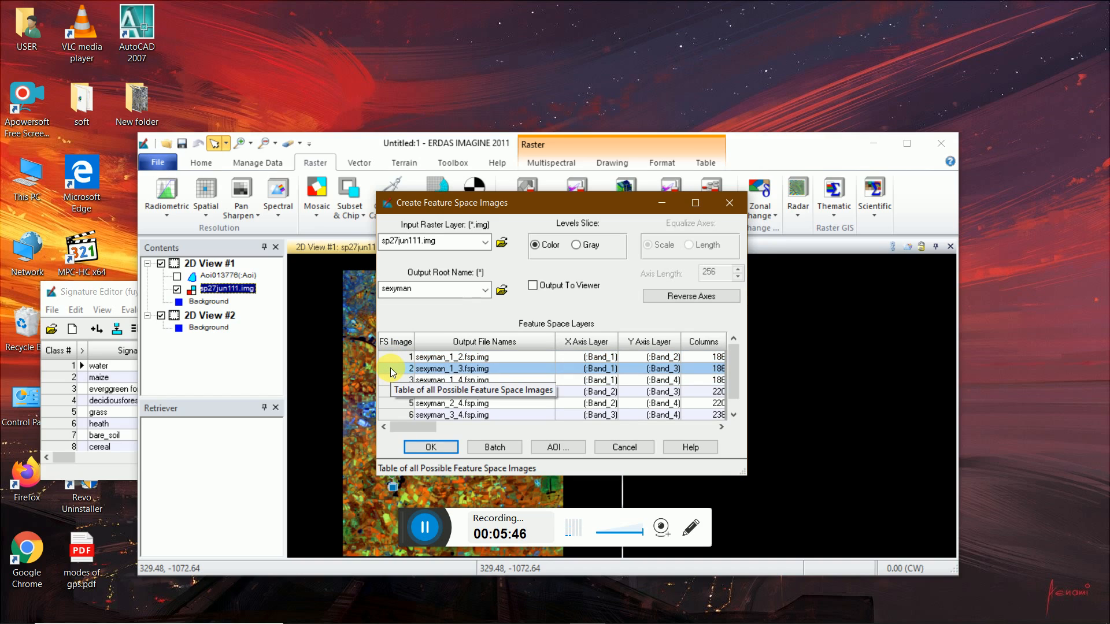
{"action": "left_click", "coordinate": [431, 448]}
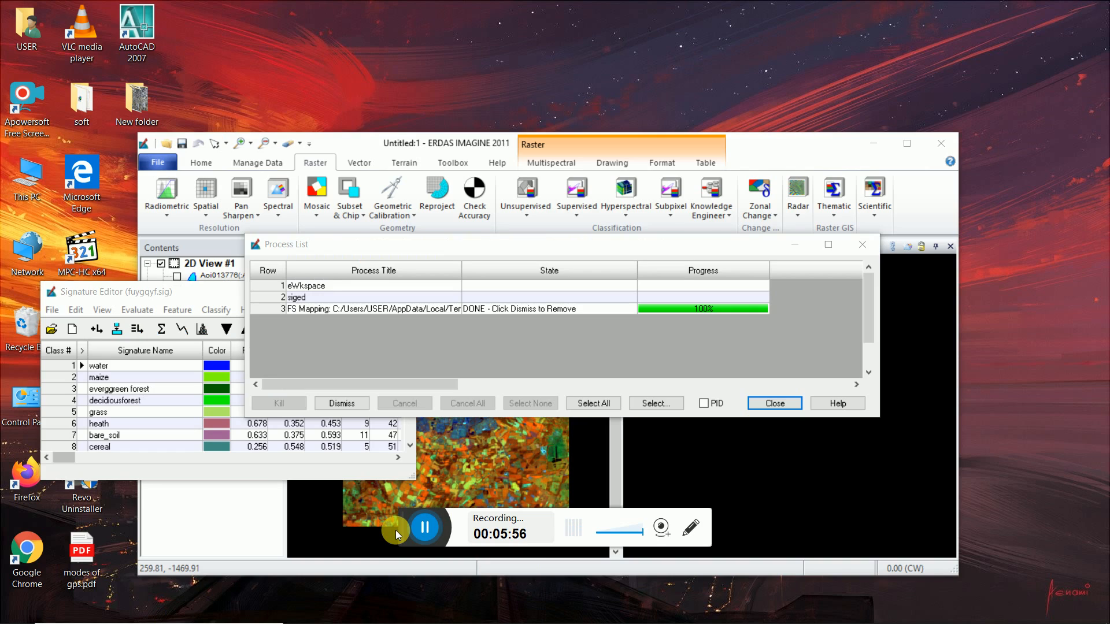
{"action": "left_click", "coordinate": [757, 404]}
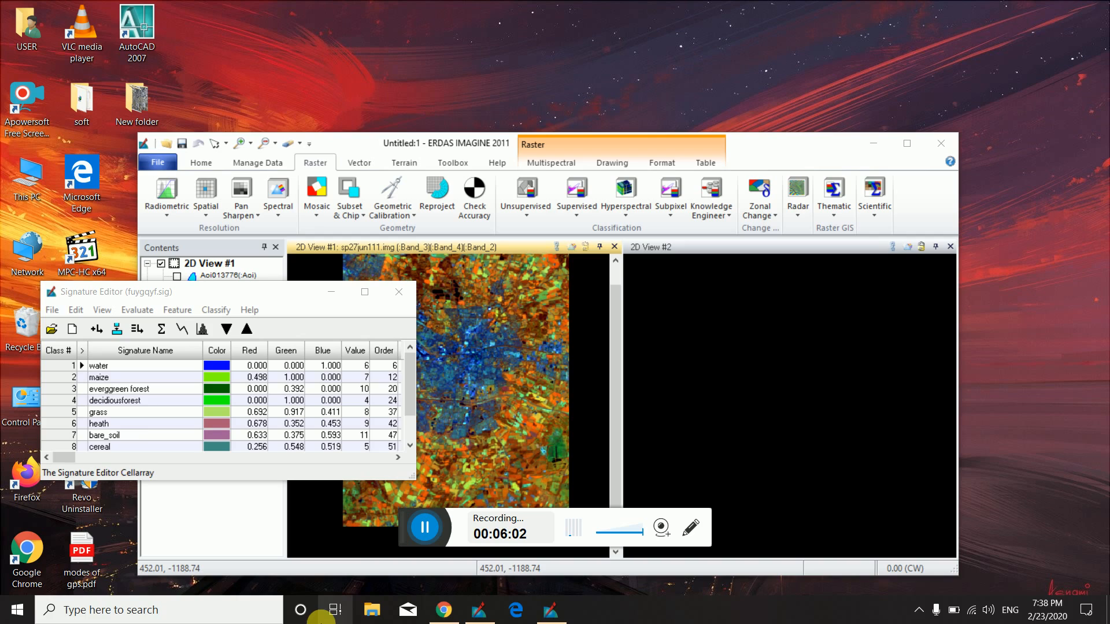
Step: Select all signature classes from water to sand and open the feature space Signature Objects settings
{"action": "left_click", "coordinate": [436, 531]}
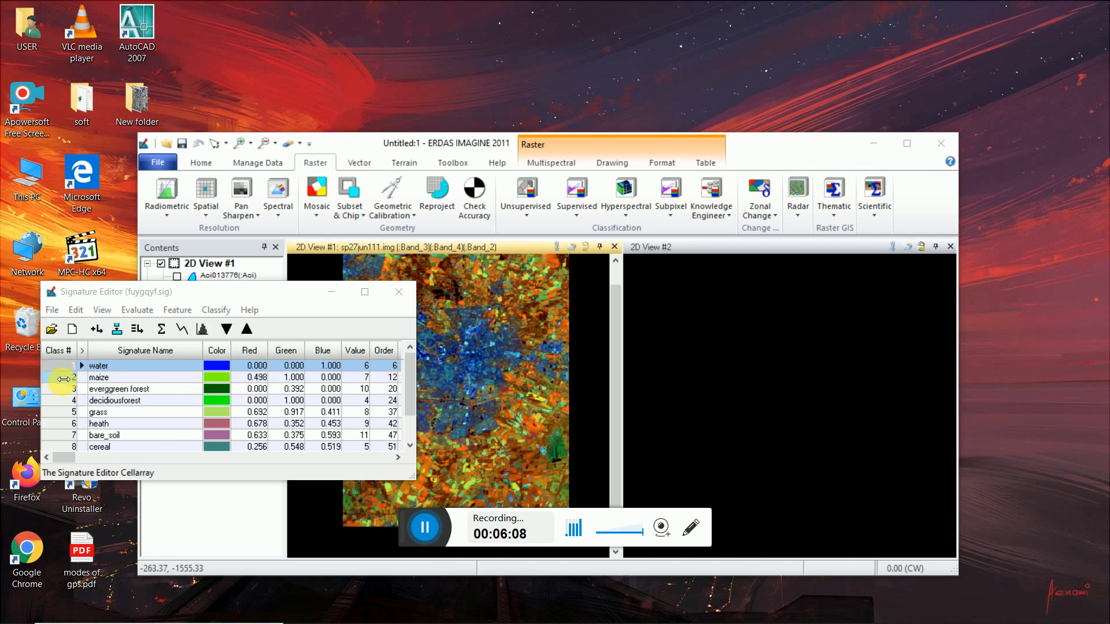
{"action": "left_click_drag", "start_coordinate": [63, 370], "coordinate": [73, 468]}
{"action": "key", "text": "XF86AudioPlay"}
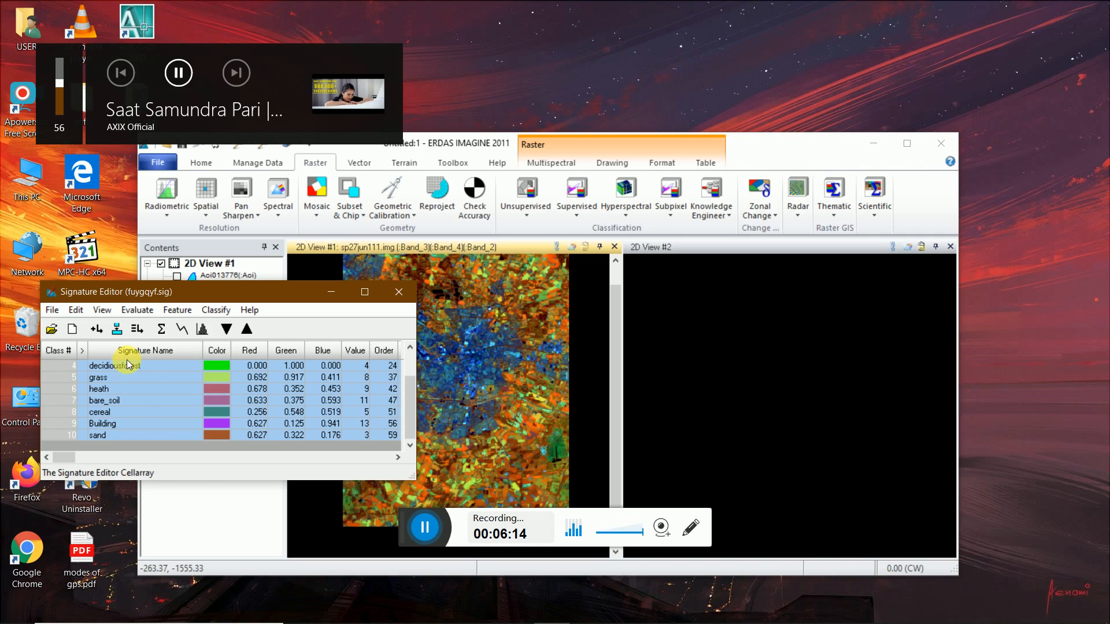
{"action": "left_click", "coordinate": [177, 310]}
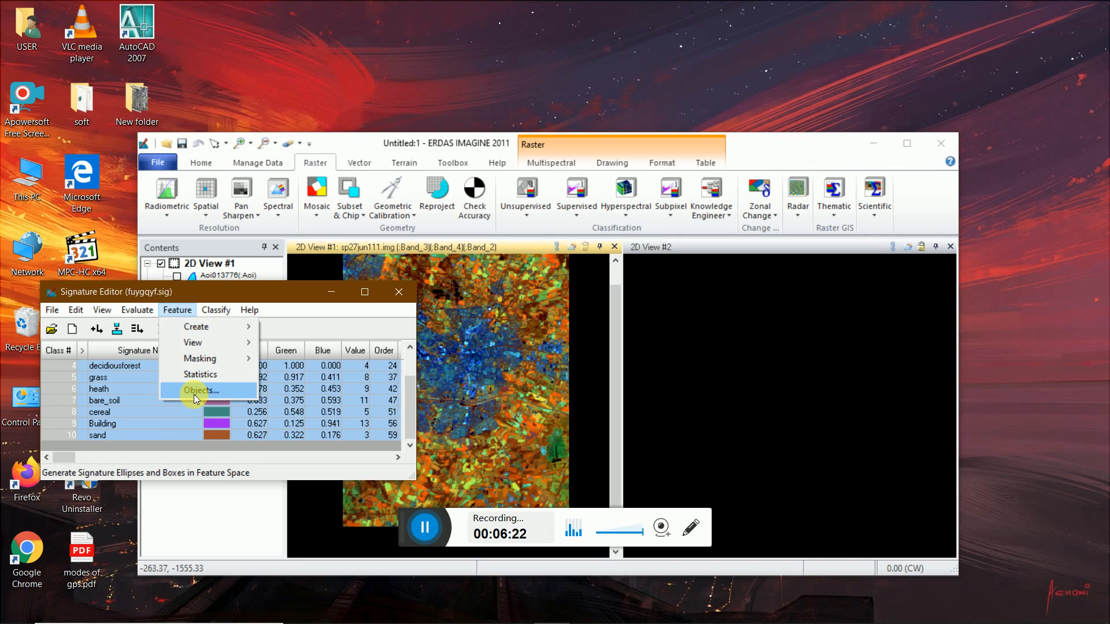
{"action": "left_click", "coordinate": [193, 394]}
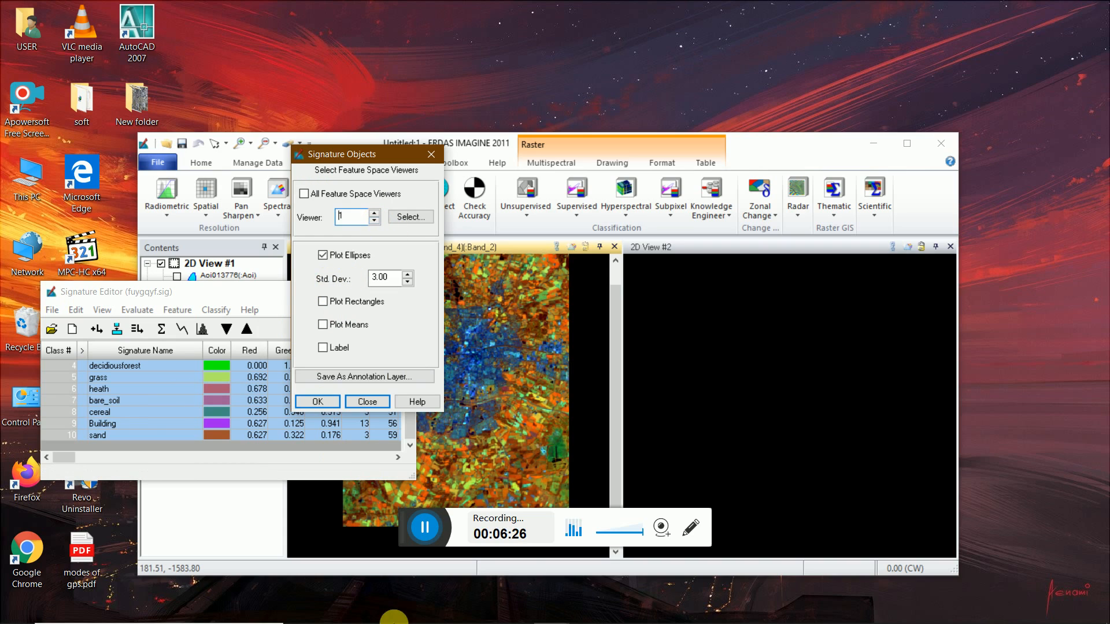
Step: Set the signature objects to viewer 2 with ellipses at 4.00 standard deviations and labels, and try to plot them
{"action": "mouse_move", "coordinate": [520, 615]}
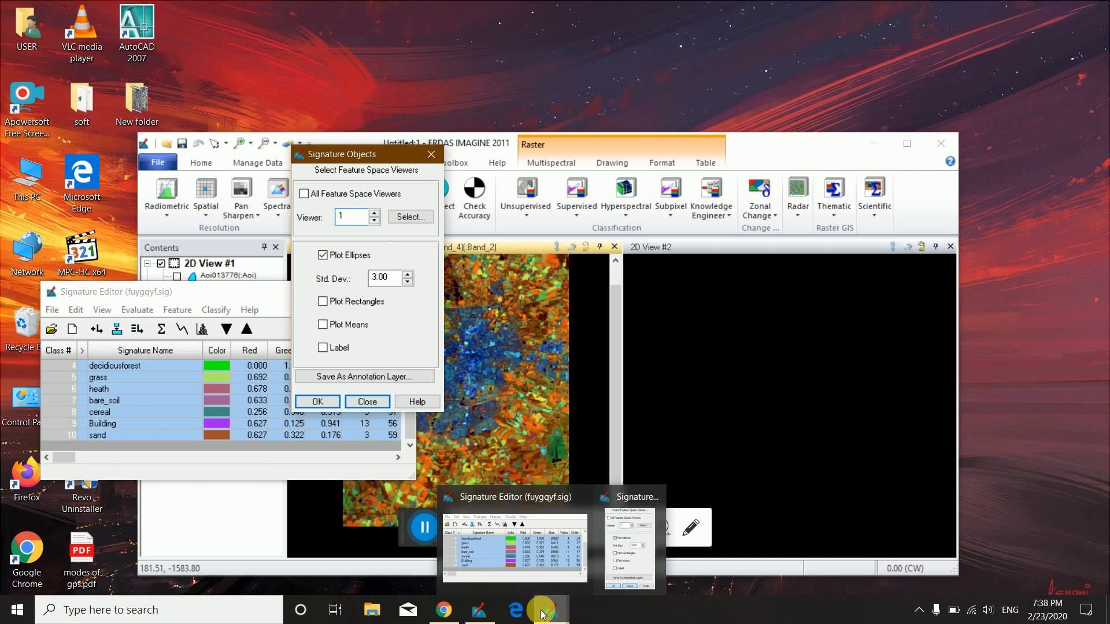
{"action": "mouse_move", "coordinate": [528, 551]}
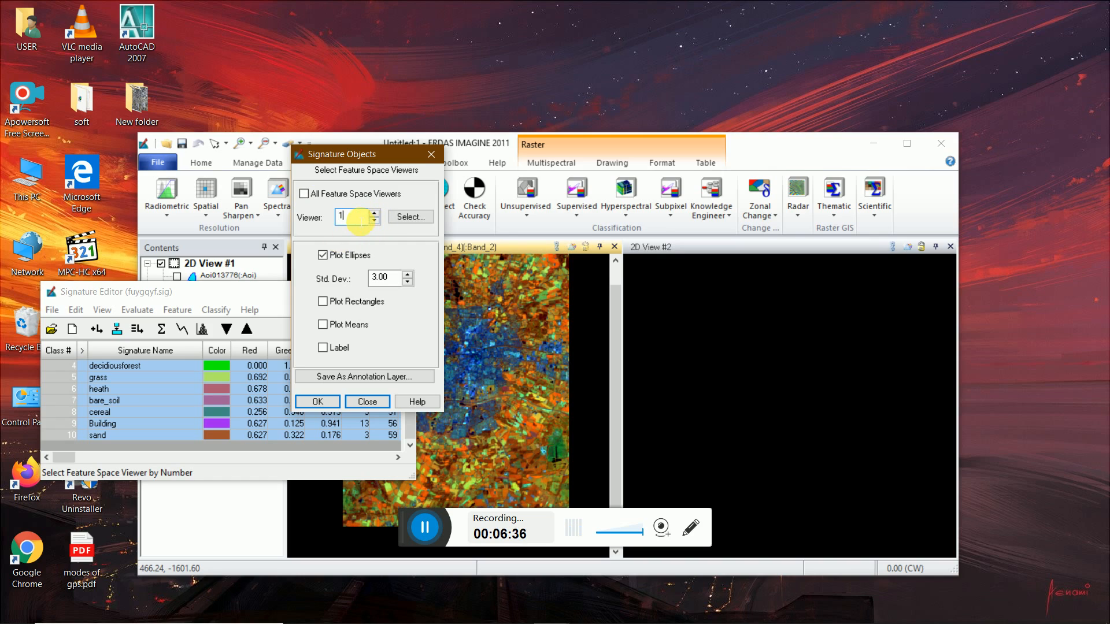
{"action": "key", "text": "BackSpace"}
{"action": "type", "text": "2"}
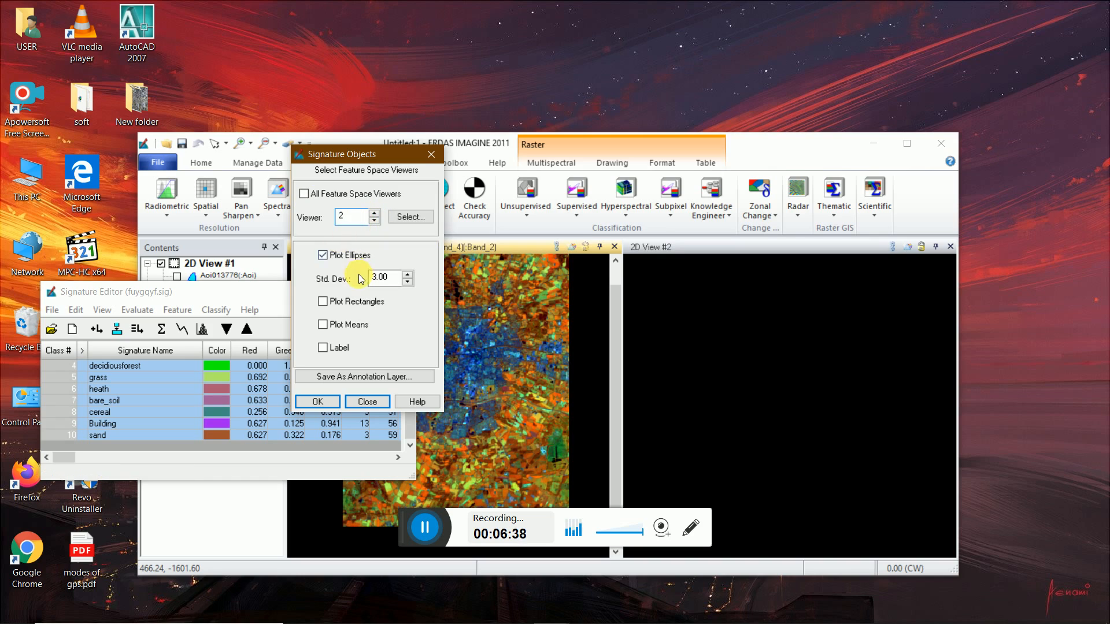
{"action": "left_click", "coordinate": [381, 281]}
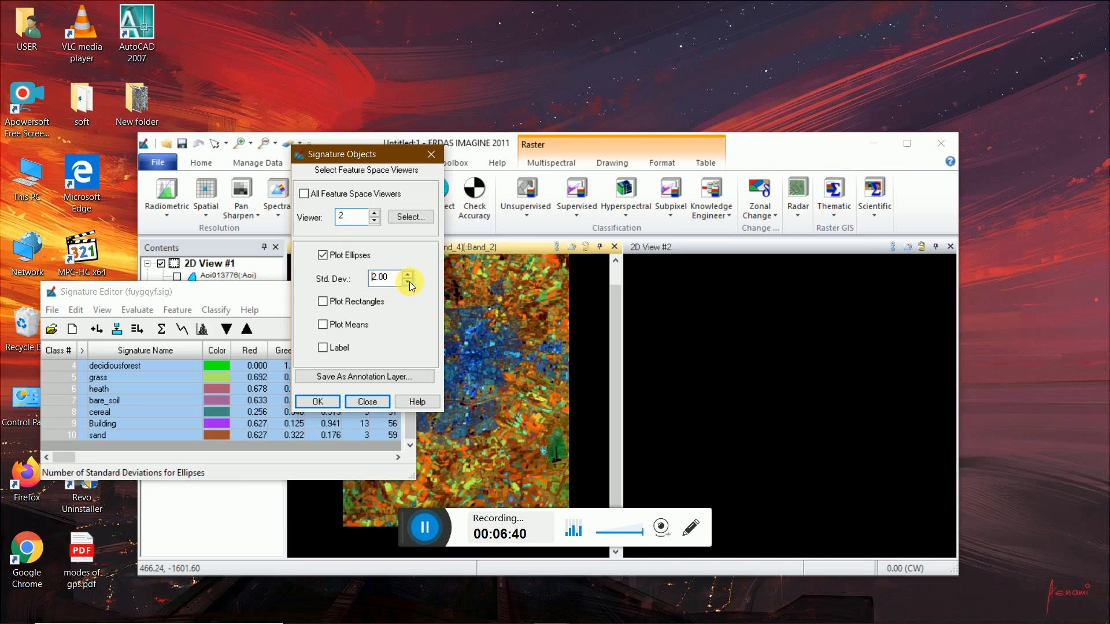
{"action": "left_click", "coordinate": [407, 276]}
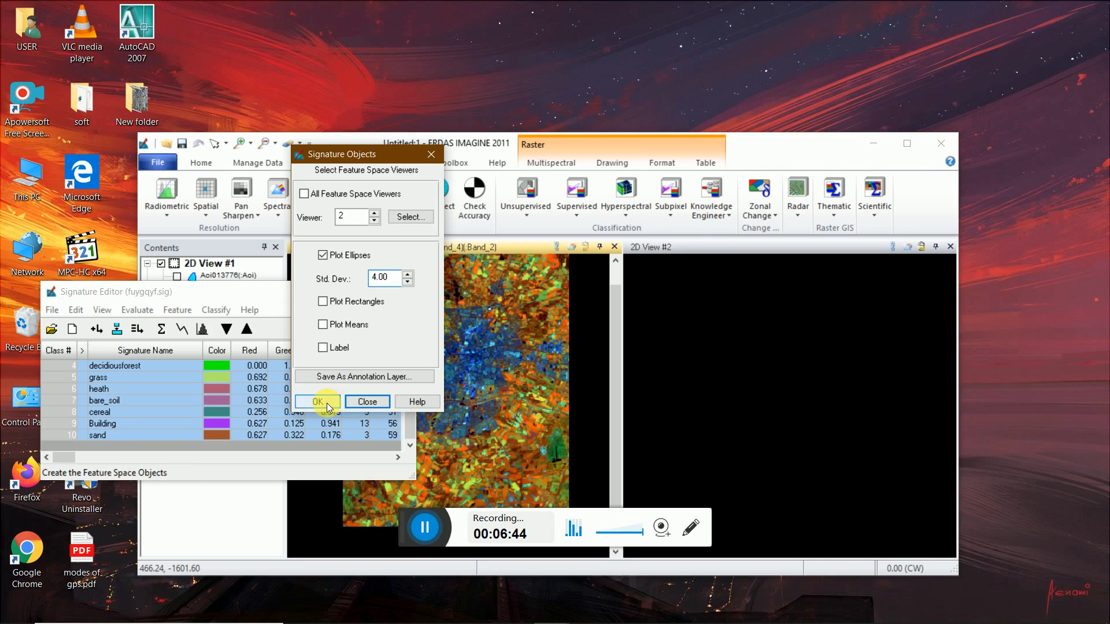
{"action": "left_click", "coordinate": [323, 347]}
{"action": "left_click", "coordinate": [318, 402]}
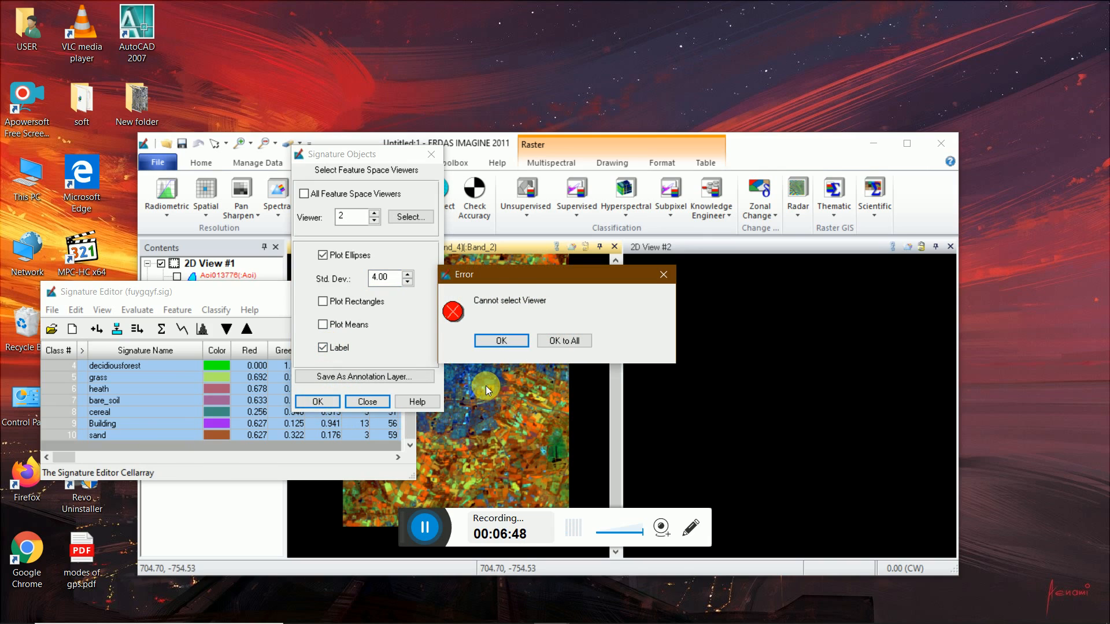
Step: Maximize Viewer #2 showing sexyman2_1_3.fsp.img and bring the Signature Editor in front of it
{"action": "left_click", "coordinate": [373, 531]}
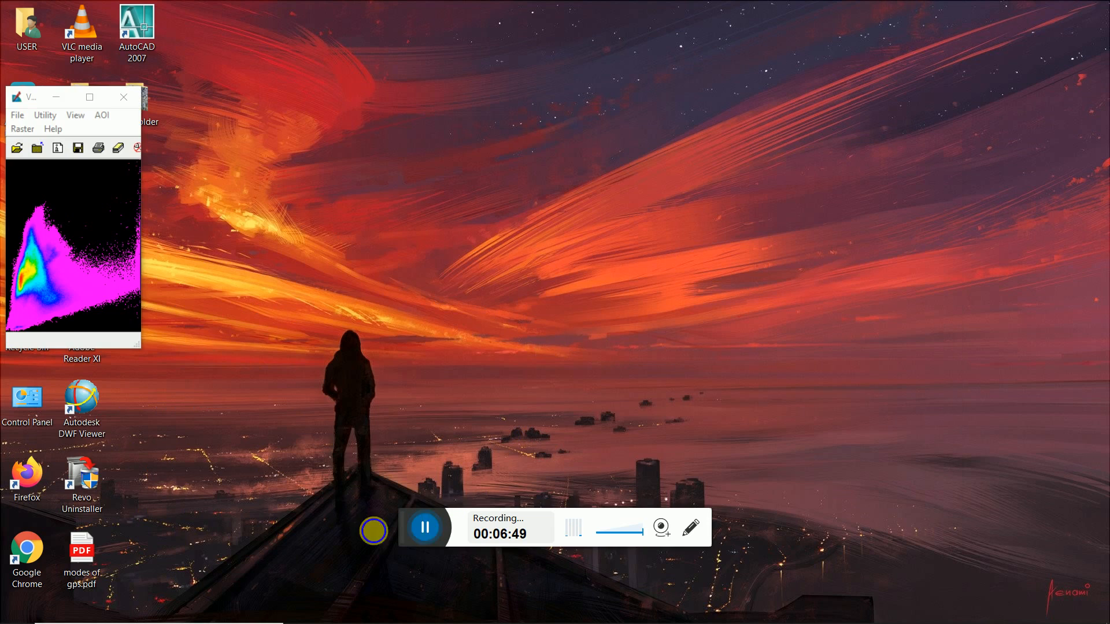
{"action": "left_click", "coordinate": [87, 96]}
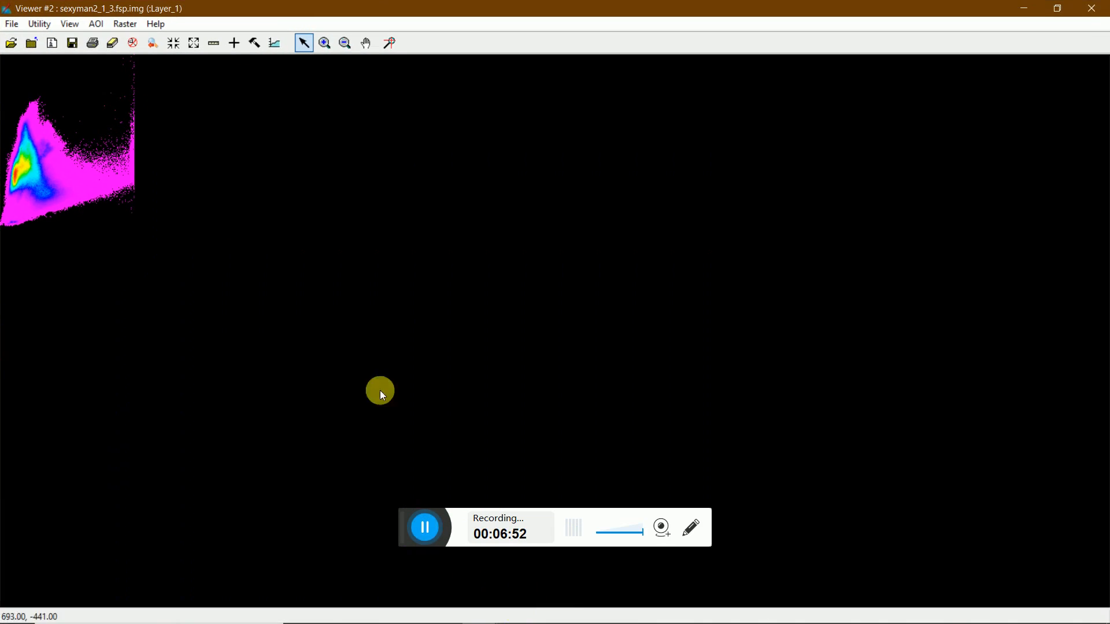
{"action": "mouse_move", "coordinate": [677, 611]}
{"action": "left_click", "coordinate": [557, 613]}
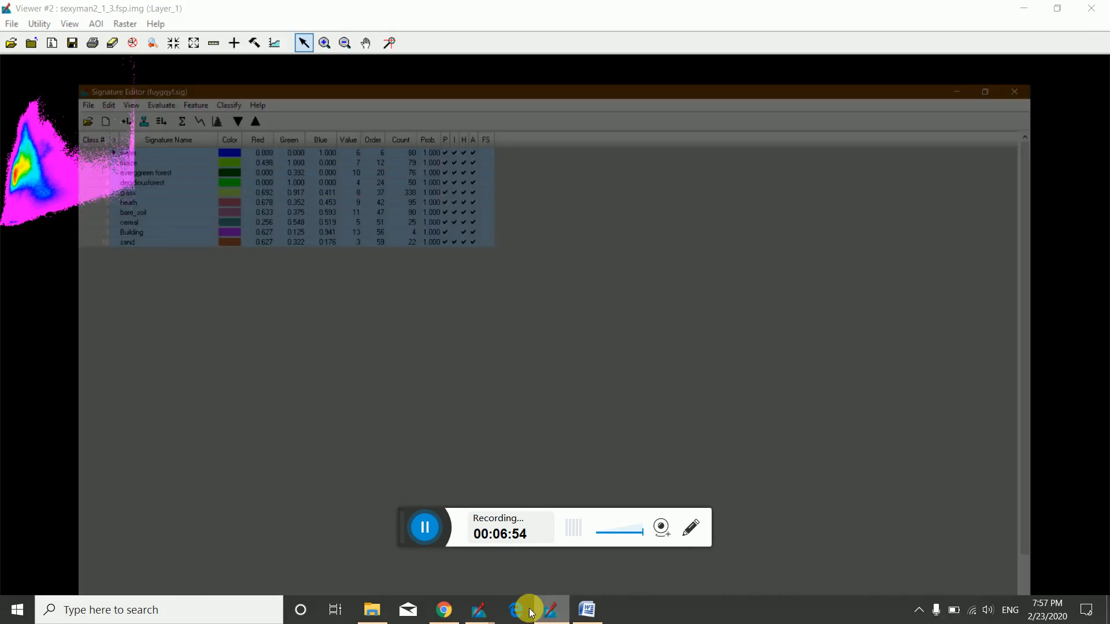
{"action": "left_click", "coordinate": [1059, 9]}
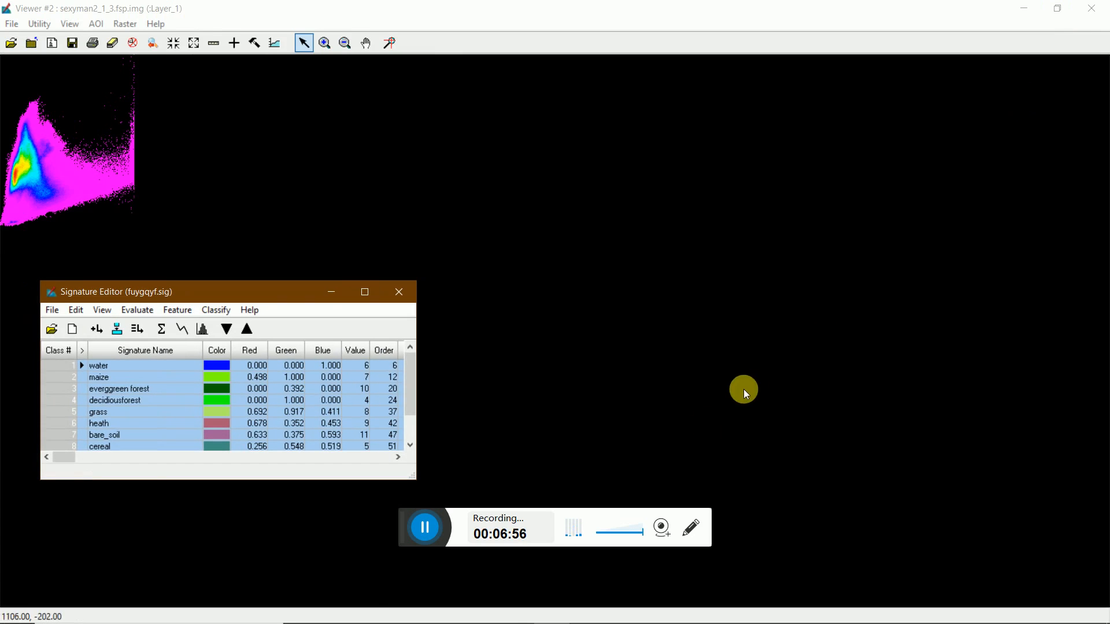
{"action": "mouse_move", "coordinate": [480, 613]}
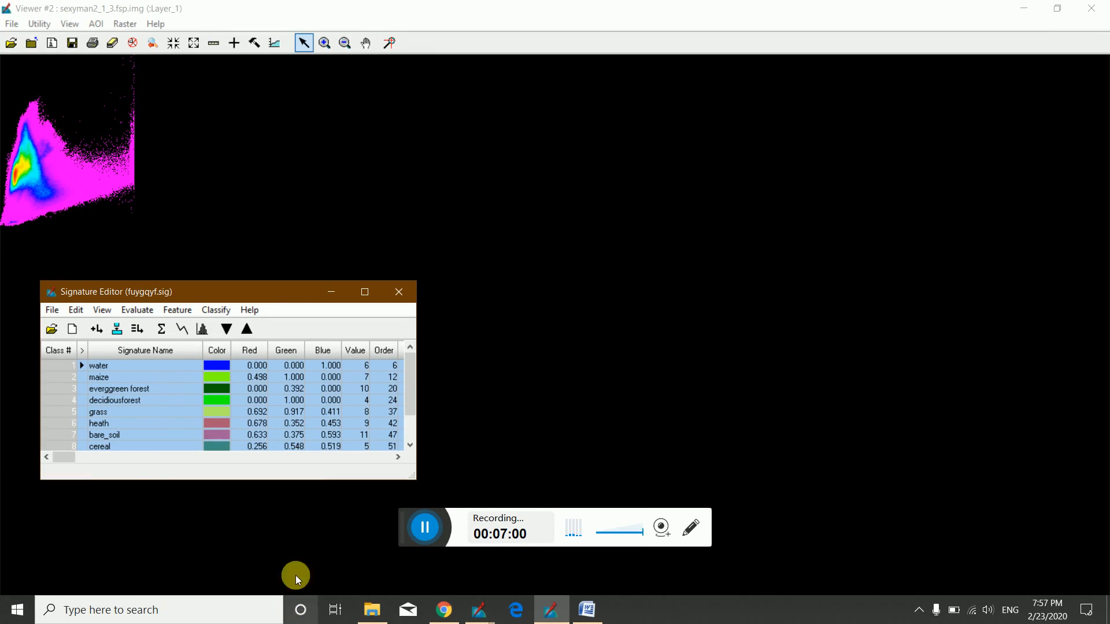
Step: Plot labelled signature ellipses at 4.00 standard deviations in feature space viewer 2 and close the Signature Objects settings
{"action": "left_click", "coordinate": [180, 310]}
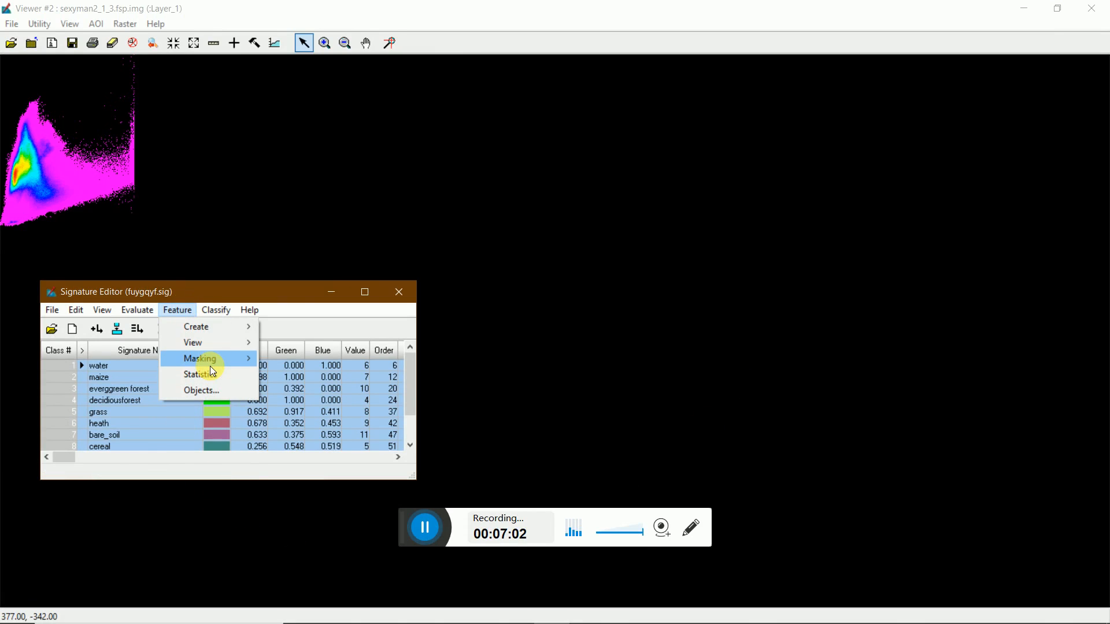
{"action": "mouse_move", "coordinate": [210, 366]}
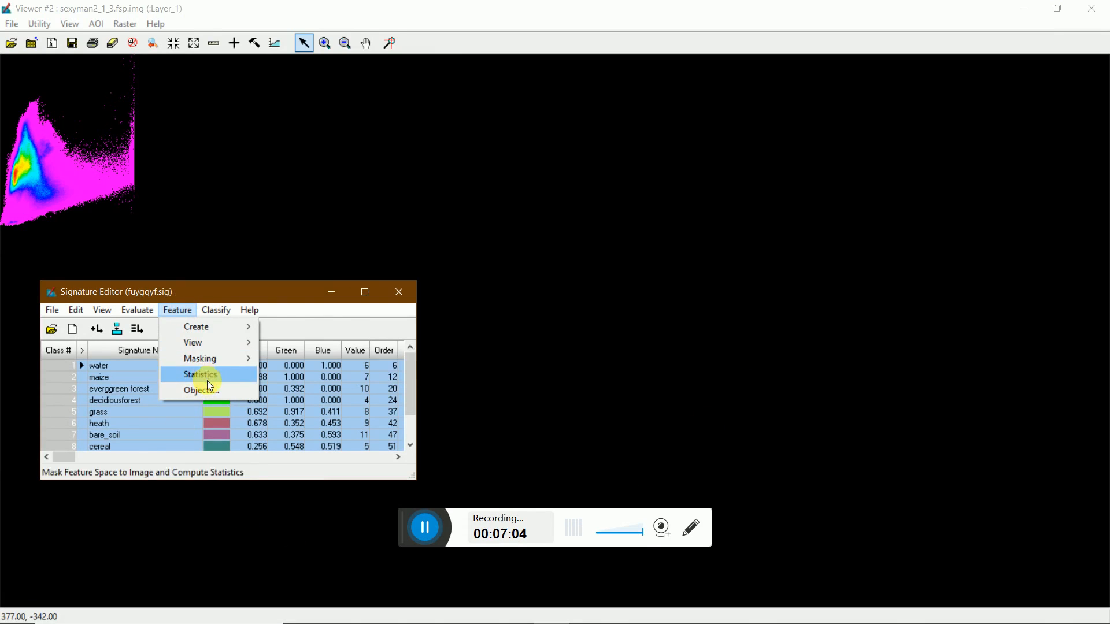
{"action": "left_click", "coordinate": [211, 391]}
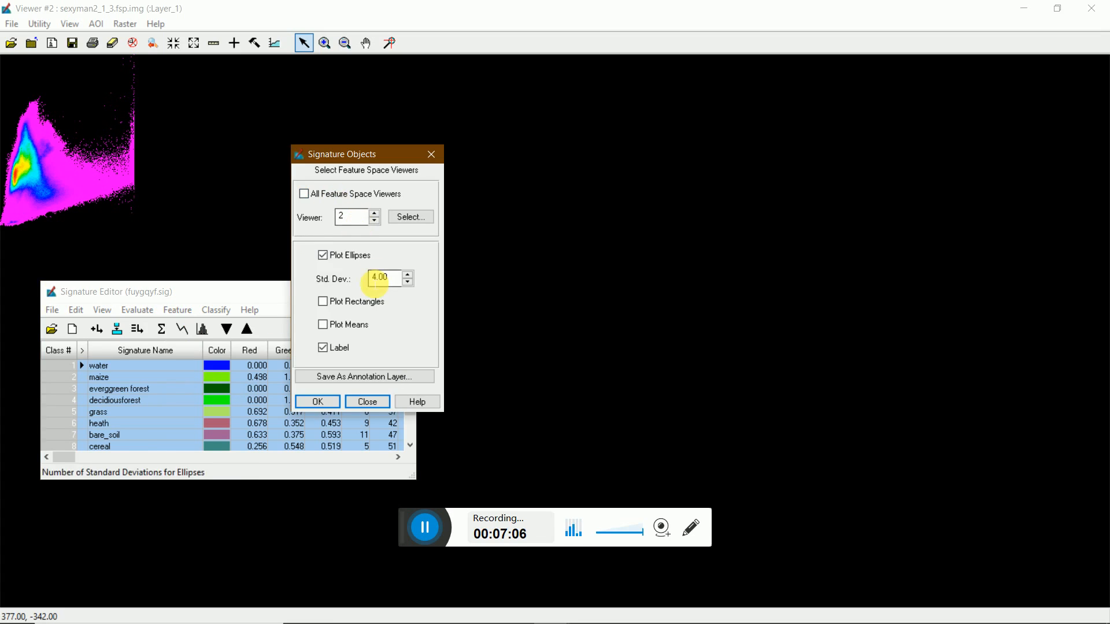
{"action": "left_click", "coordinate": [310, 407]}
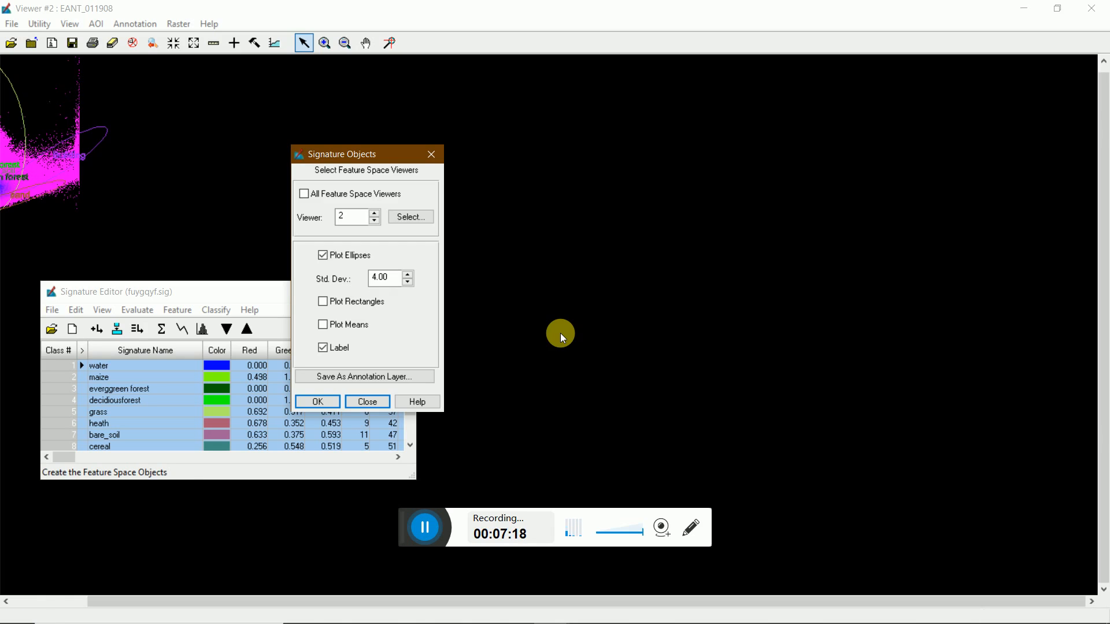
{"action": "left_click", "coordinate": [377, 402]}
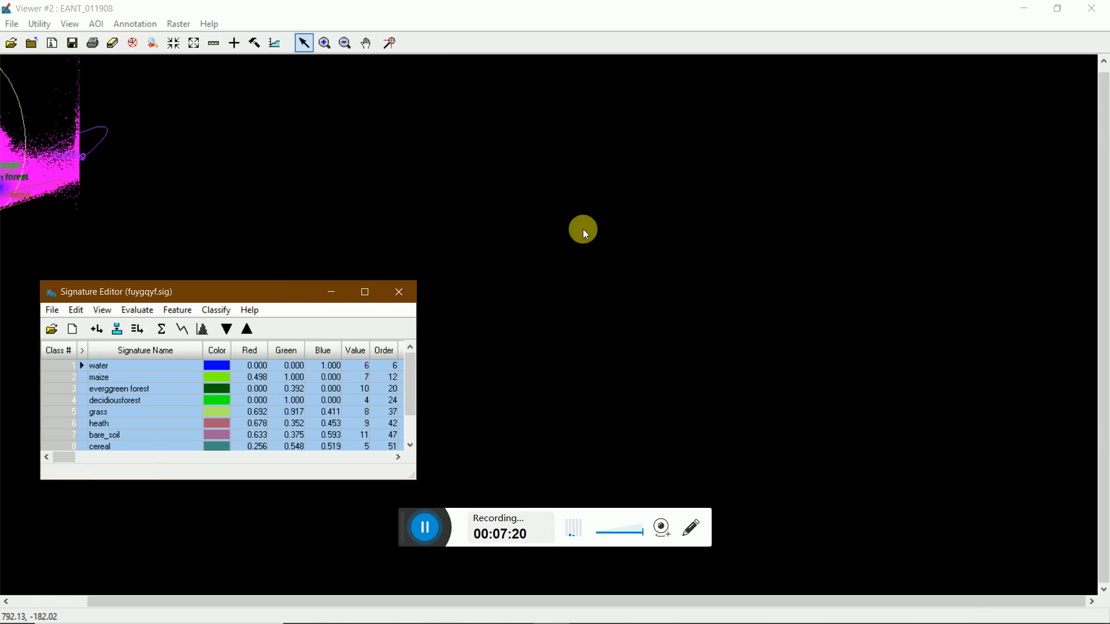
Step: Examine the overlap of the labelled class ellipses over the feature space plot in a maximized Viewer #2
{"action": "left_click", "coordinate": [1058, 8]}
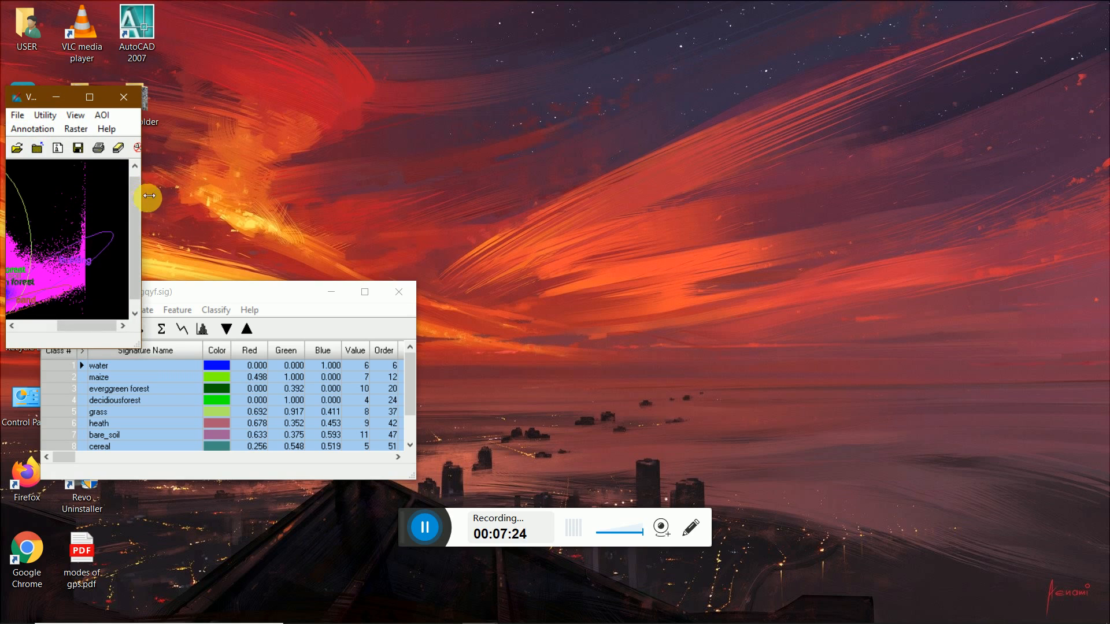
{"action": "left_click_drag", "start_coordinate": [149, 195], "coordinate": [709, 206]}
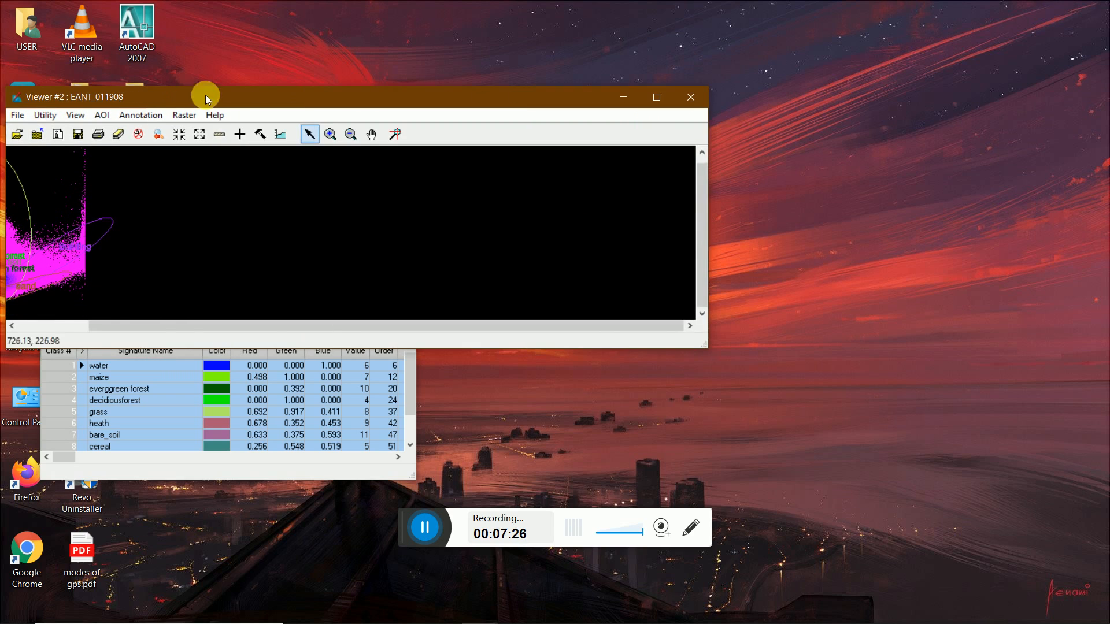
{"action": "left_click_drag", "start_coordinate": [206, 95], "coordinate": [505, 46]}
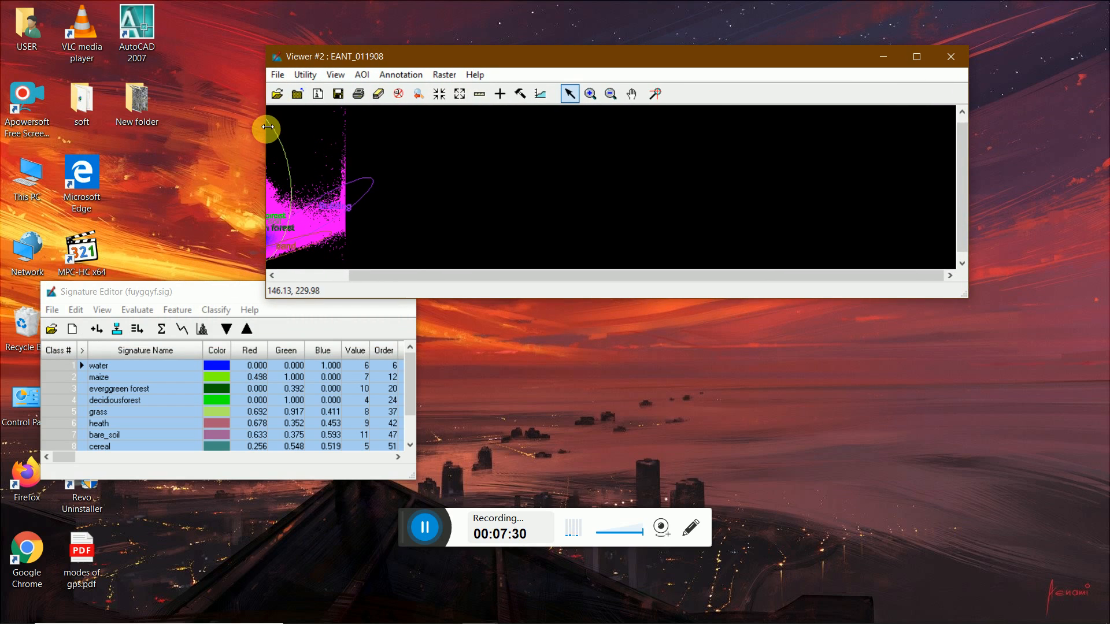
{"action": "left_click_drag", "start_coordinate": [269, 125], "coordinate": [189, 125]}
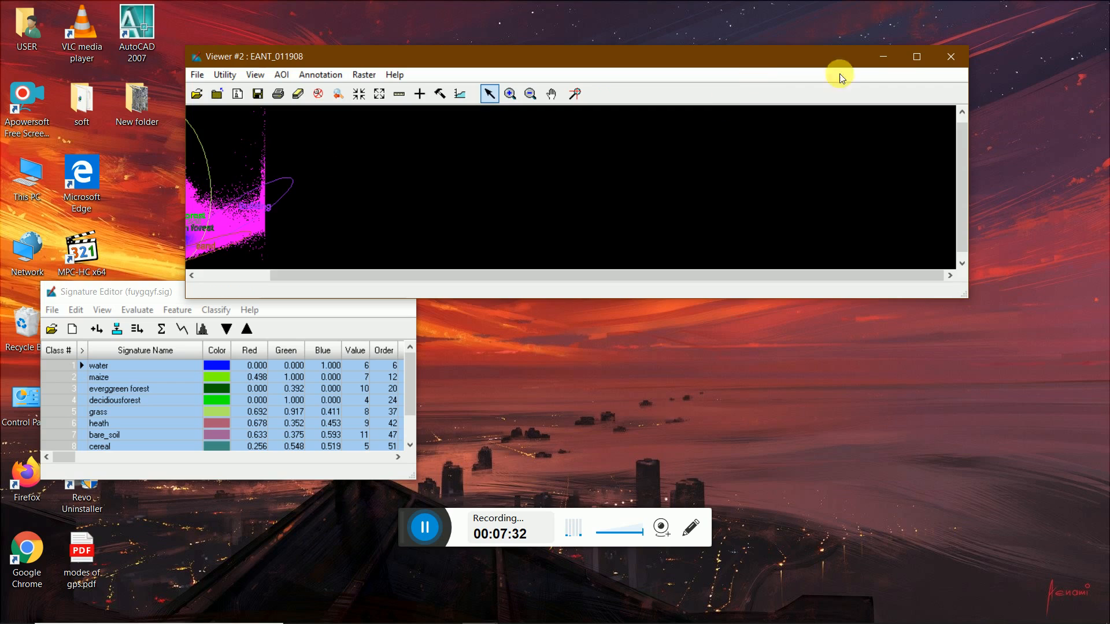
{"action": "left_click", "coordinate": [916, 57]}
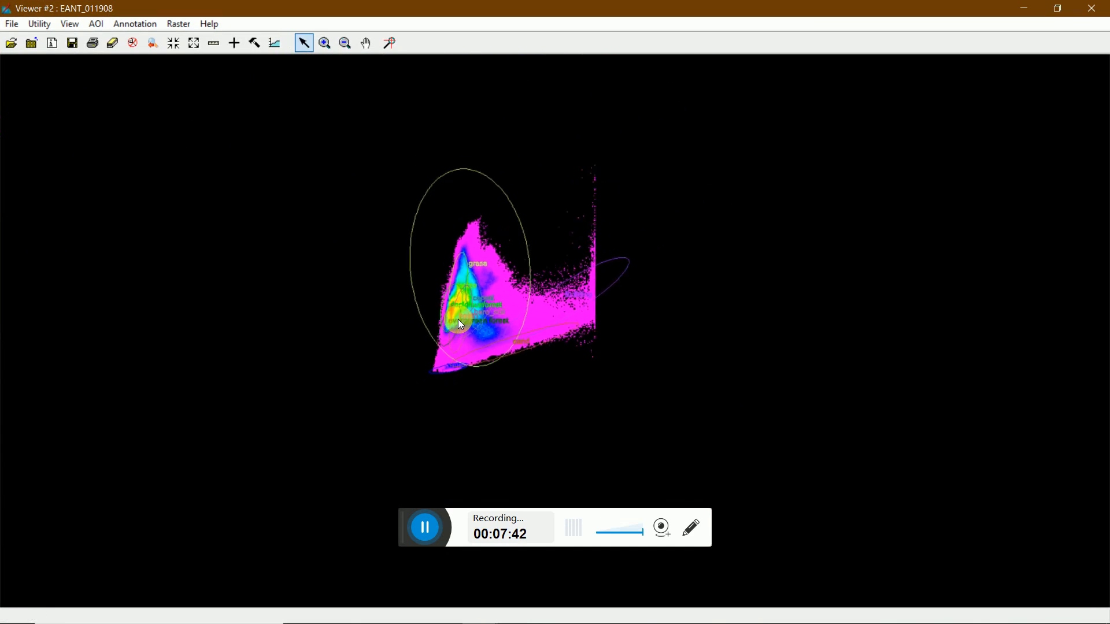
{"action": "scroll", "coordinate": [461, 325], "scroll_direction": "up", "scroll_amount": 3}
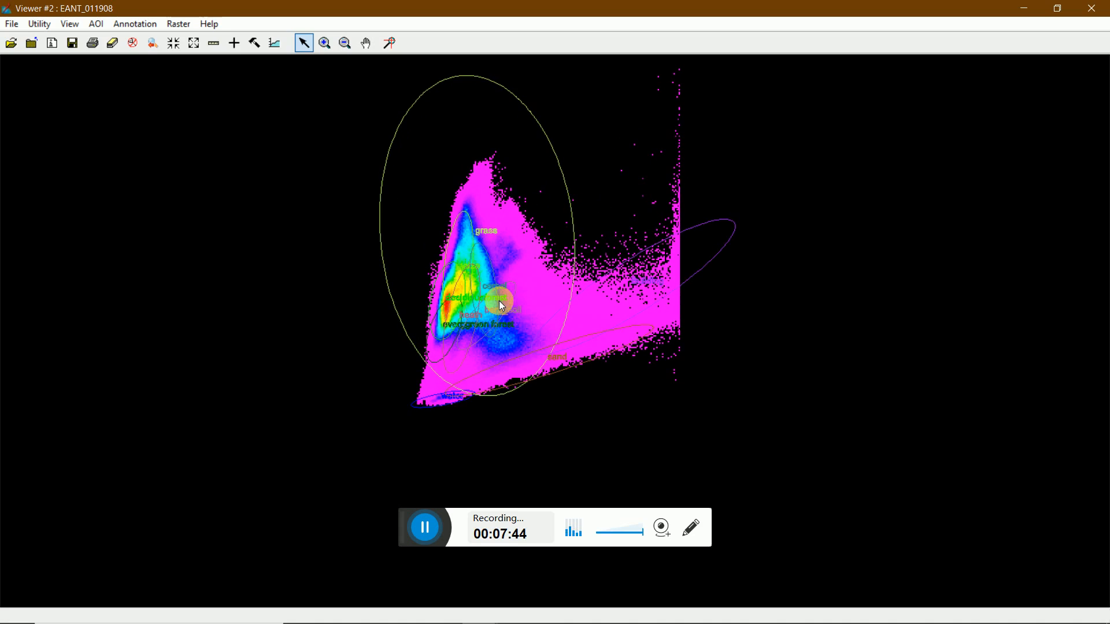
{"action": "scroll", "coordinate": [473, 315], "scroll_direction": "up", "scroll_amount": 3}
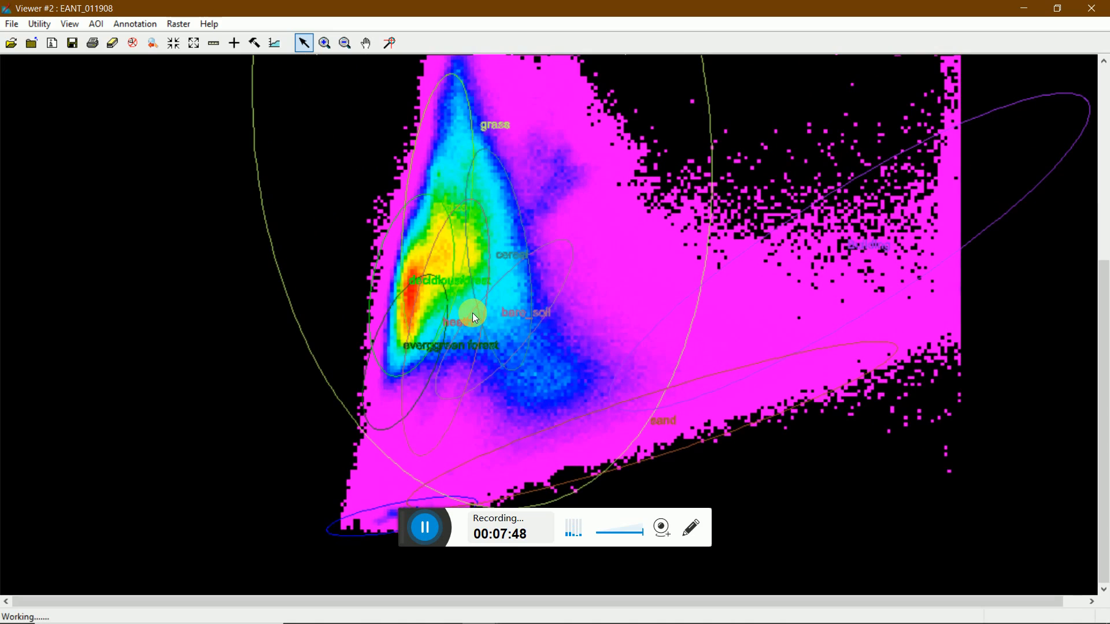
{"action": "scroll", "coordinate": [473, 313], "scroll_direction": "up", "scroll_amount": 5}
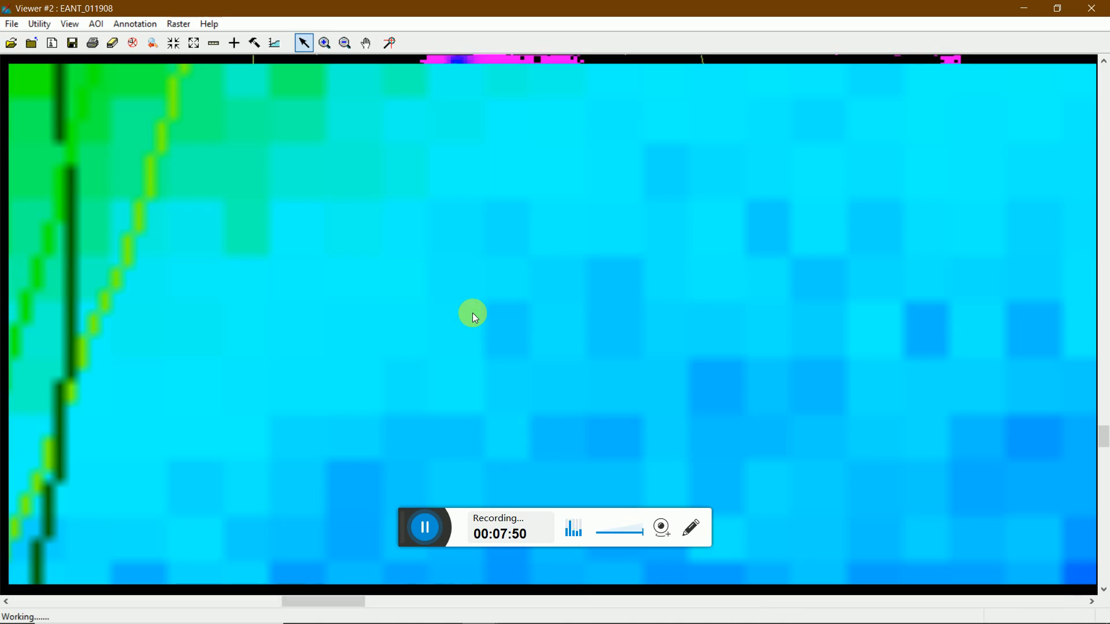
{"action": "scroll", "coordinate": [490, 415], "scroll_direction": "down", "scroll_amount": 8}
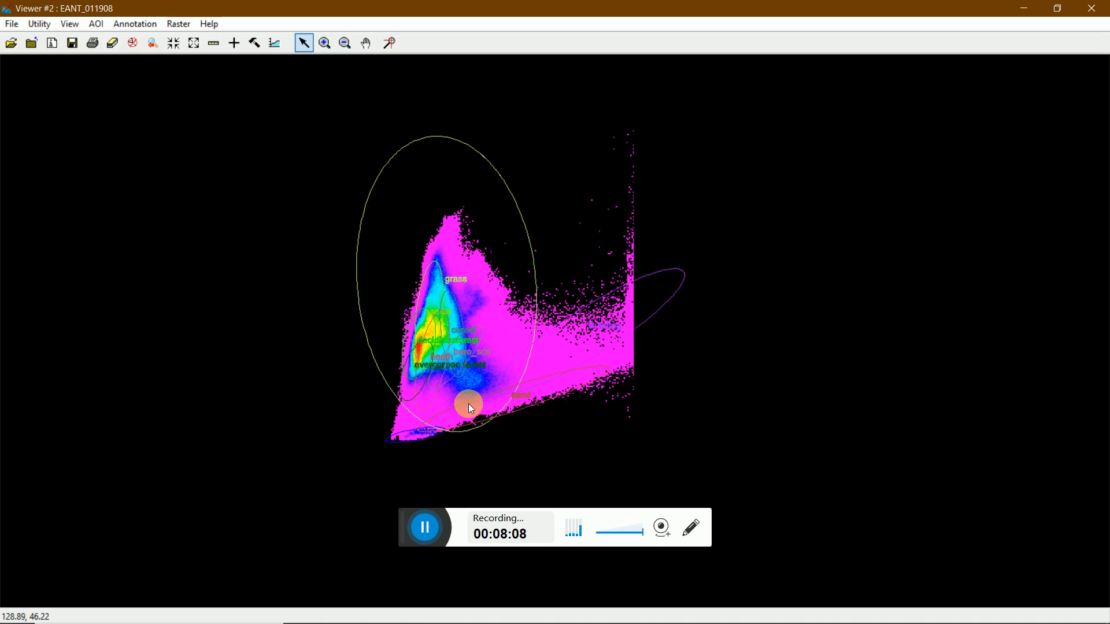
{"action": "left_click", "coordinate": [425, 528]}
{"action": "left_click", "coordinate": [425, 527]}
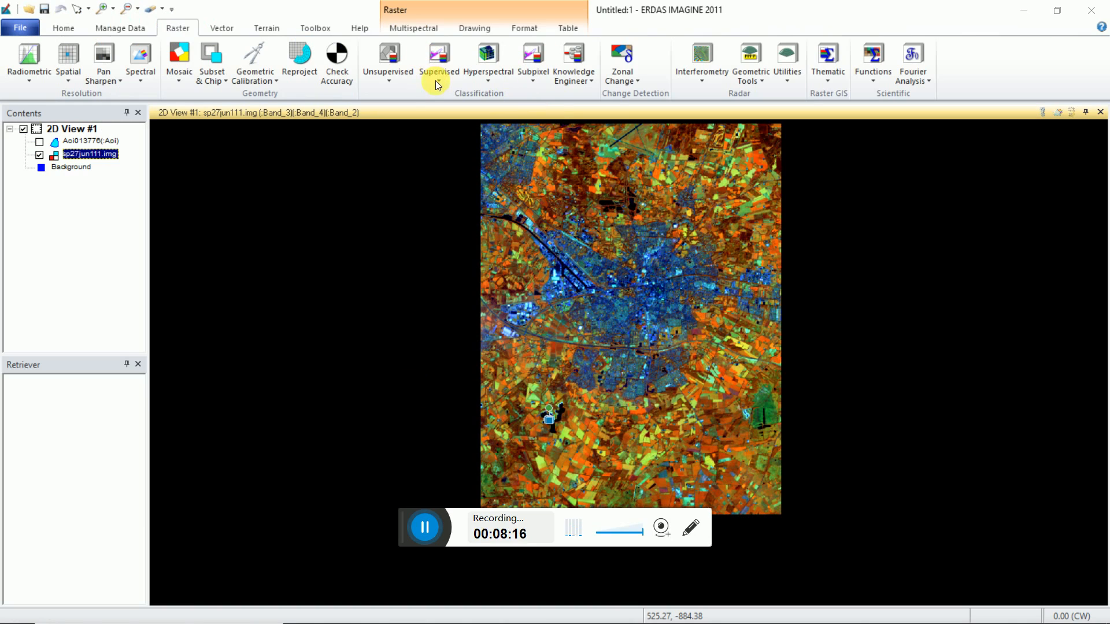
Step: Start a supervised classification with sp27jun111.img from the folder 1 image classification with test data as input raster
{"action": "left_click", "coordinate": [437, 58]}
{"action": "left_click", "coordinate": [397, 210]}
{"action": "left_click", "coordinate": [442, 75]}
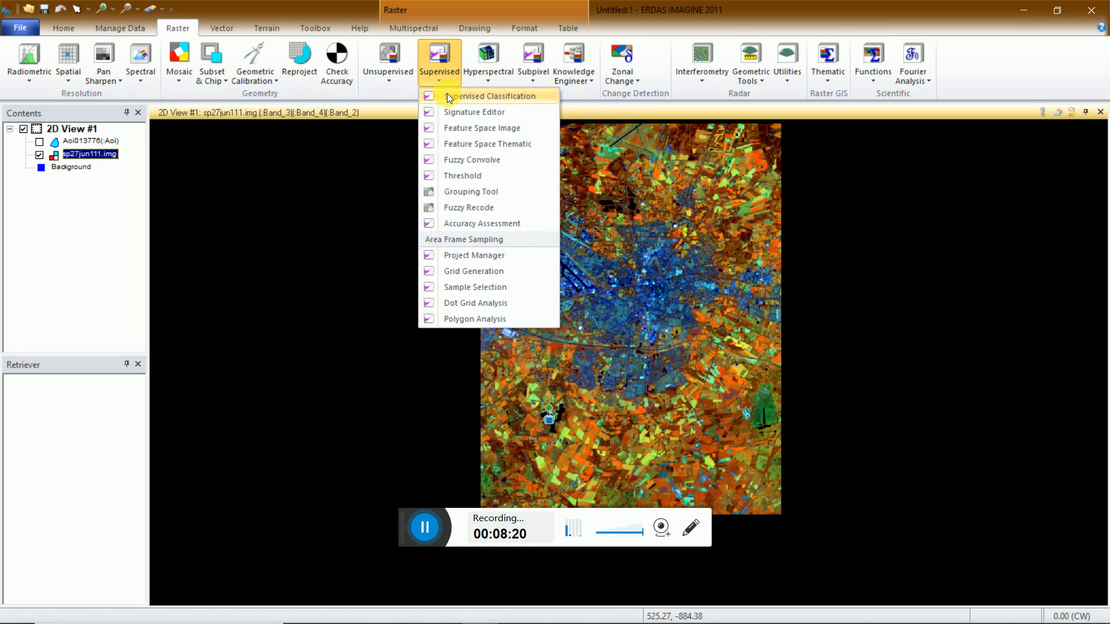
{"action": "left_click", "coordinate": [463, 96]}
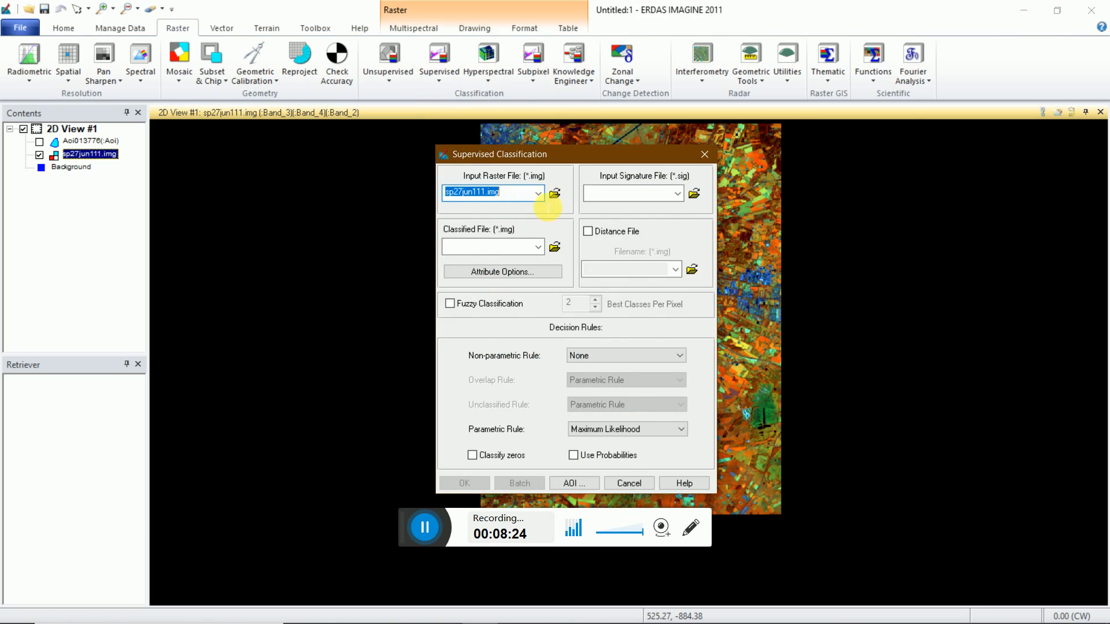
{"action": "left_click", "coordinate": [509, 197]}
{"action": "left_click", "coordinate": [555, 193]}
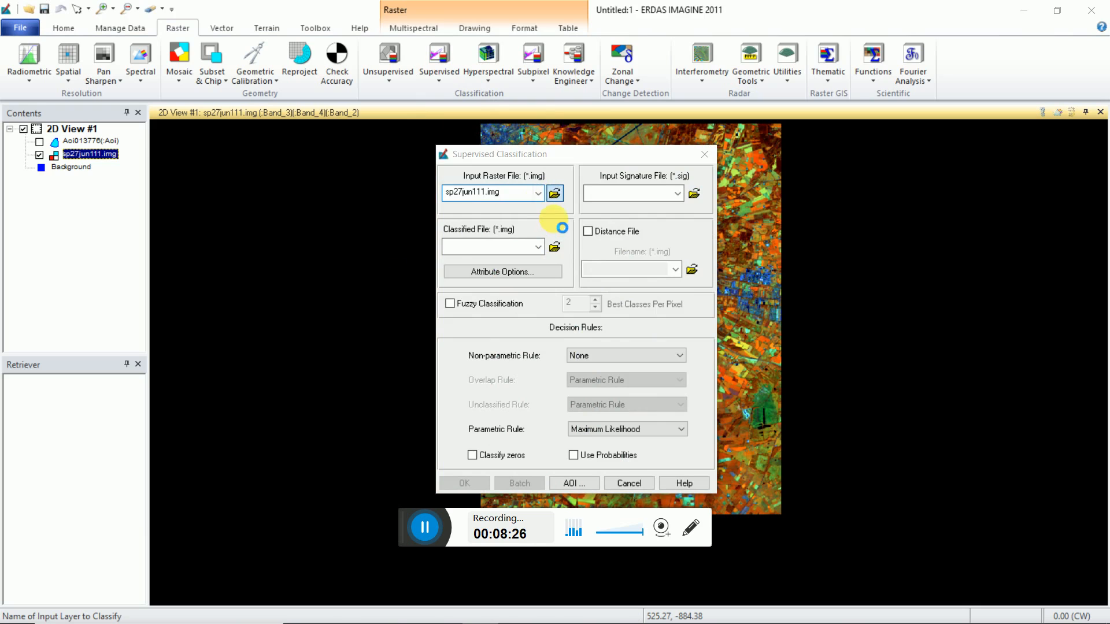
{"action": "left_click", "coordinate": [441, 288]}
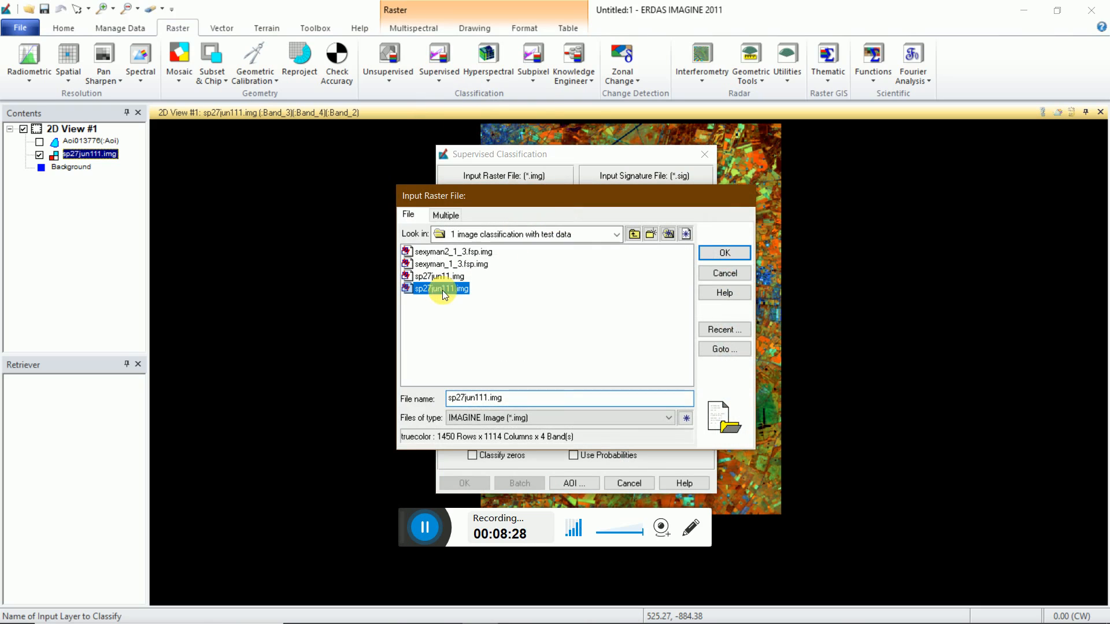
{"action": "left_click", "coordinate": [720, 253]}
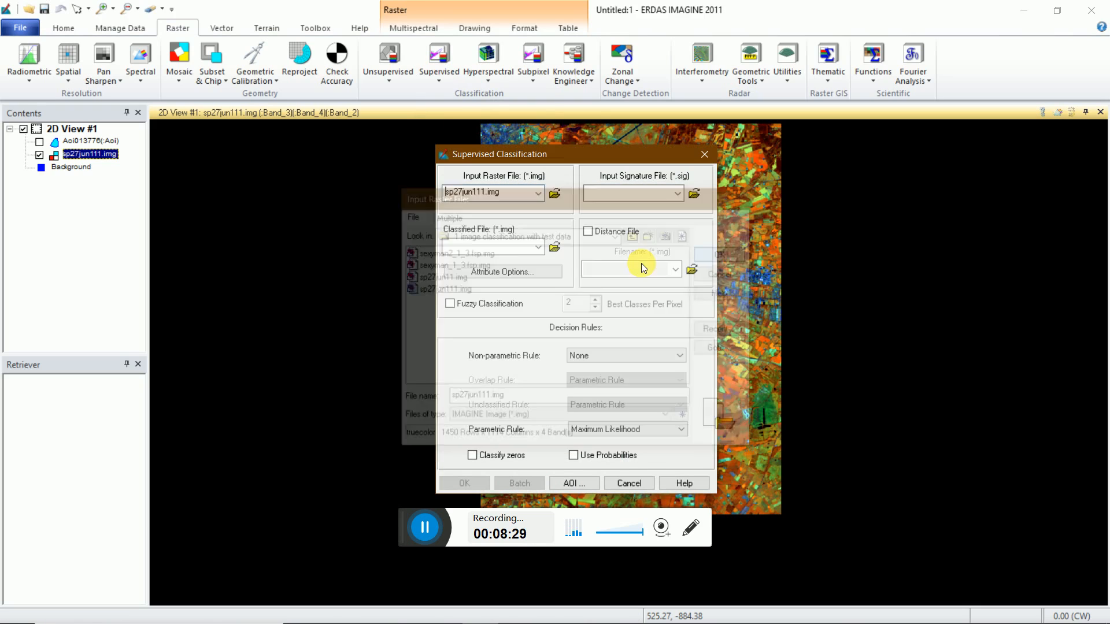
Step: Name the classified output file sexymnan3 and choose class3.sig from the folder 1 Image Classification with test data as input signature file
{"action": "left_click", "coordinate": [543, 249]}
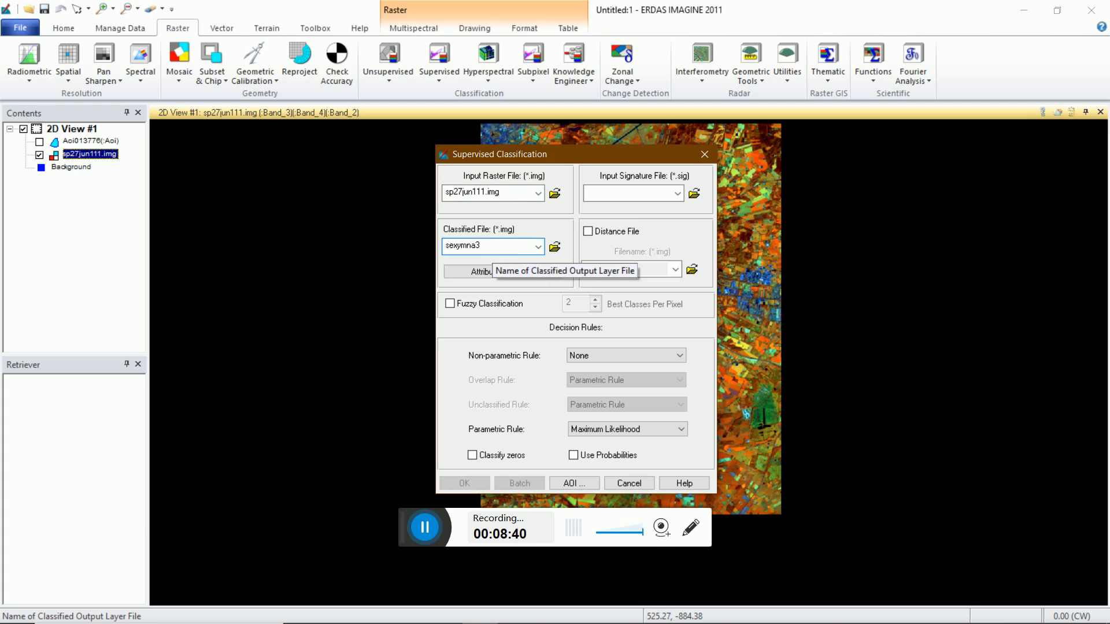
{"action": "left_click", "coordinate": [477, 246]}
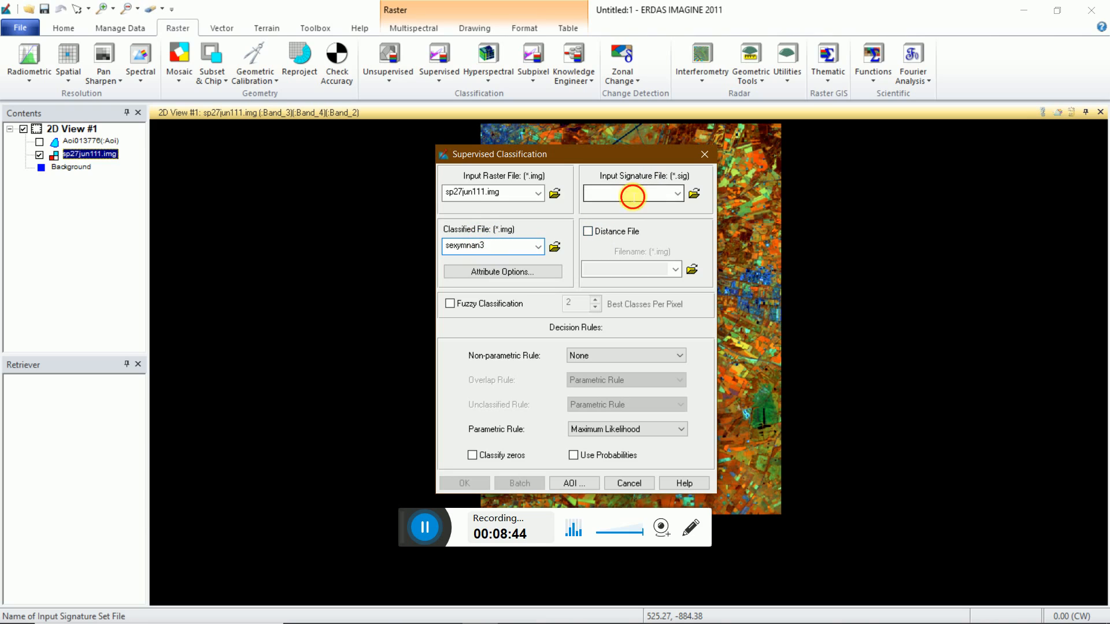
{"action": "left_click", "coordinate": [633, 193]}
{"action": "left_click", "coordinate": [693, 195]}
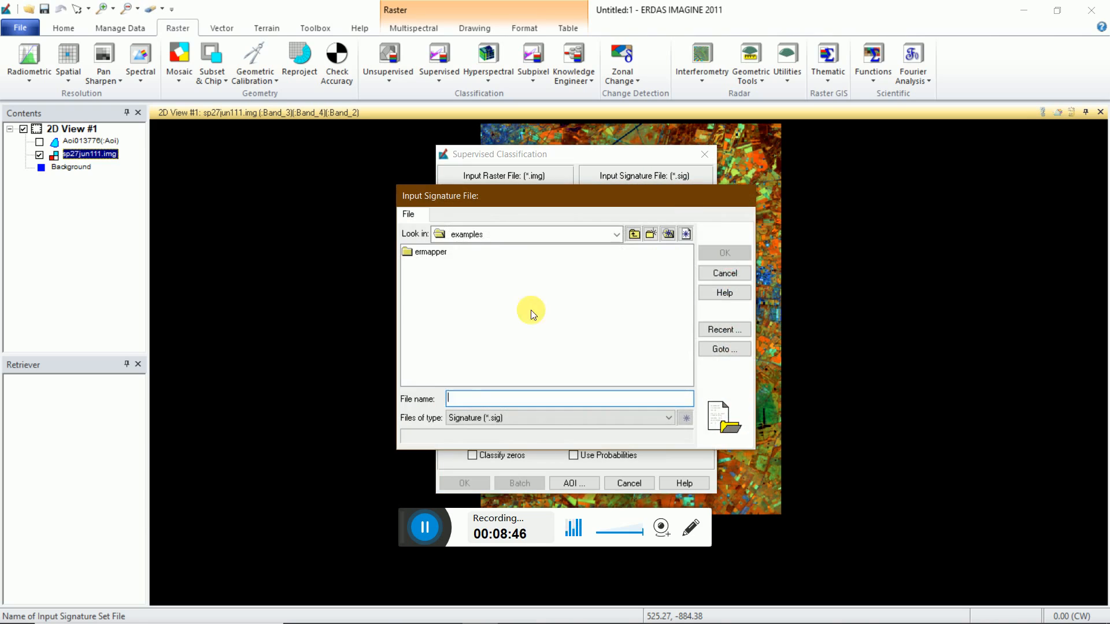
{"action": "left_click", "coordinate": [474, 239]}
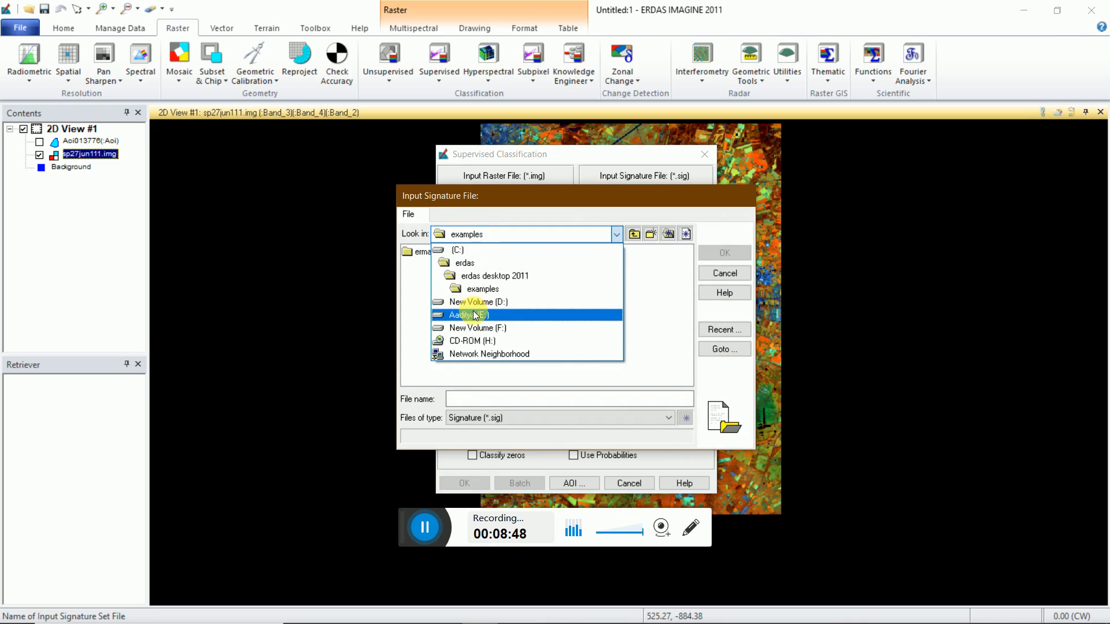
{"action": "left_click", "coordinate": [471, 313]}
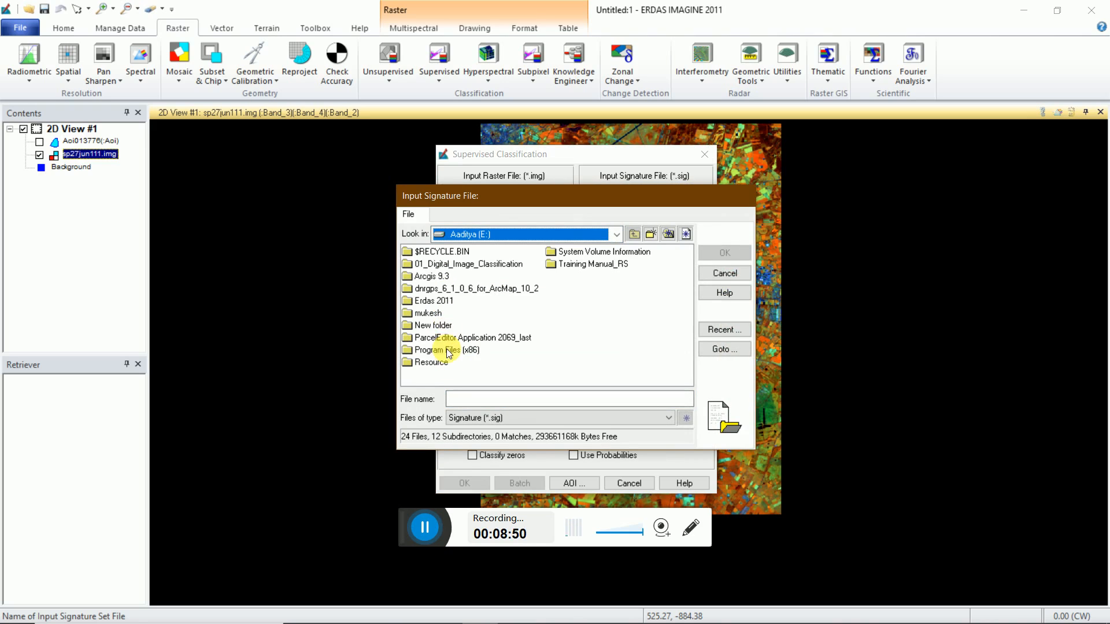
{"action": "double_click", "coordinate": [592, 264]}
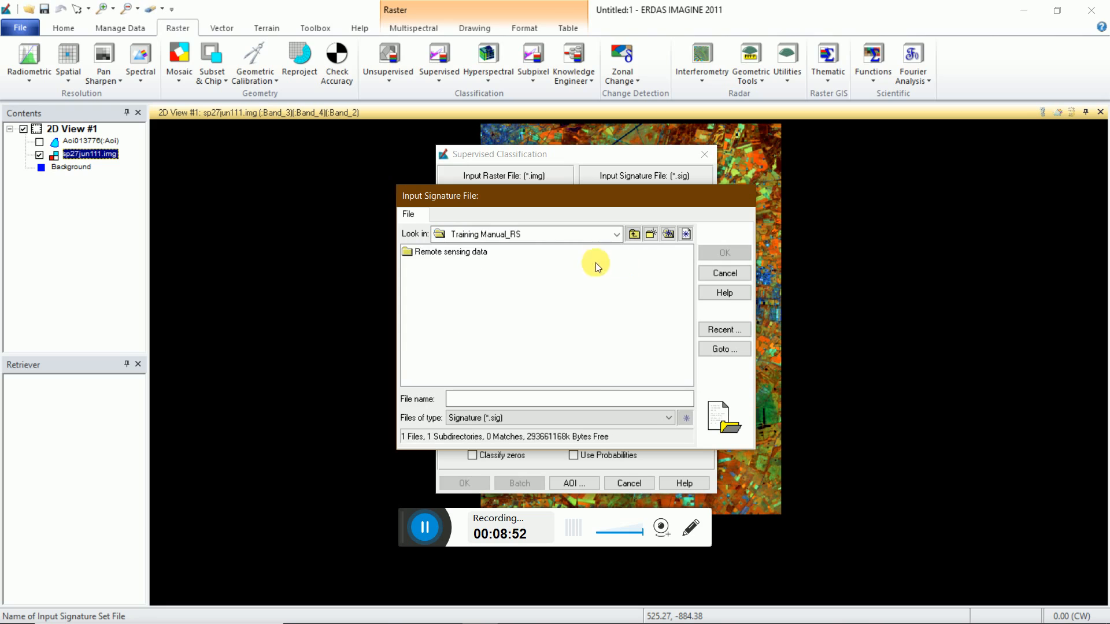
{"action": "double_click", "coordinate": [478, 252]}
{"action": "double_click", "coordinate": [428, 252]}
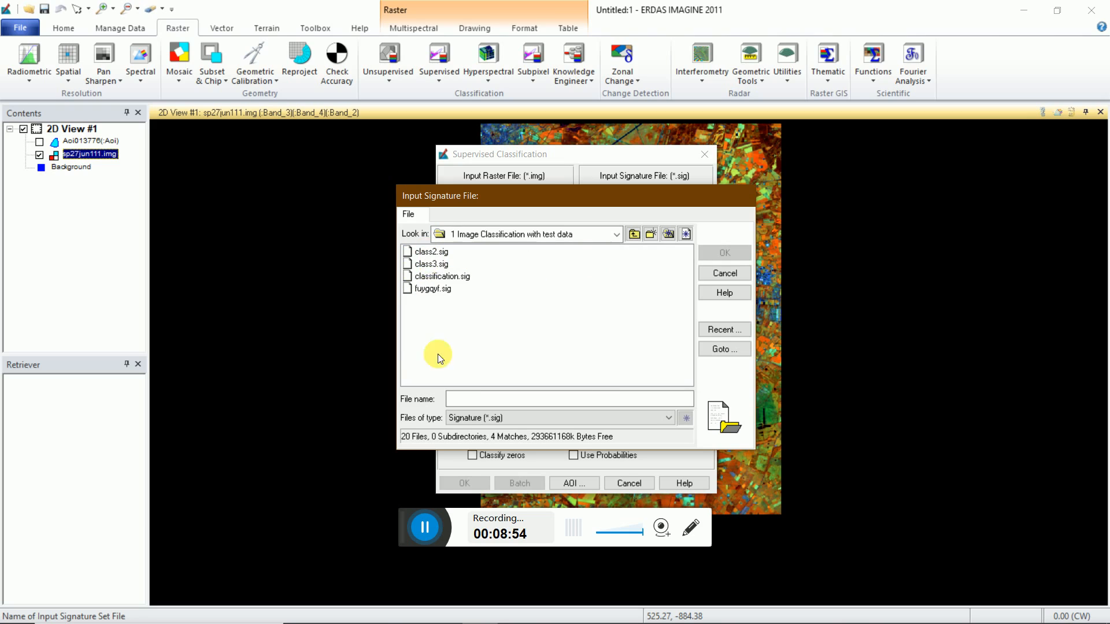
{"action": "left_click", "coordinate": [433, 266]}
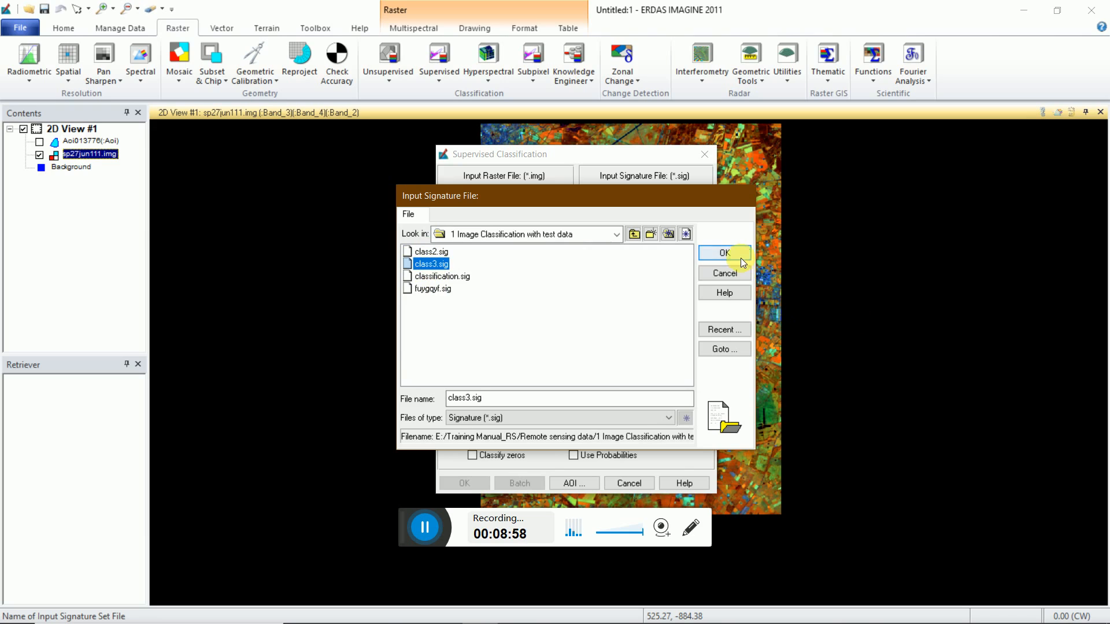
{"action": "left_click", "coordinate": [736, 255]}
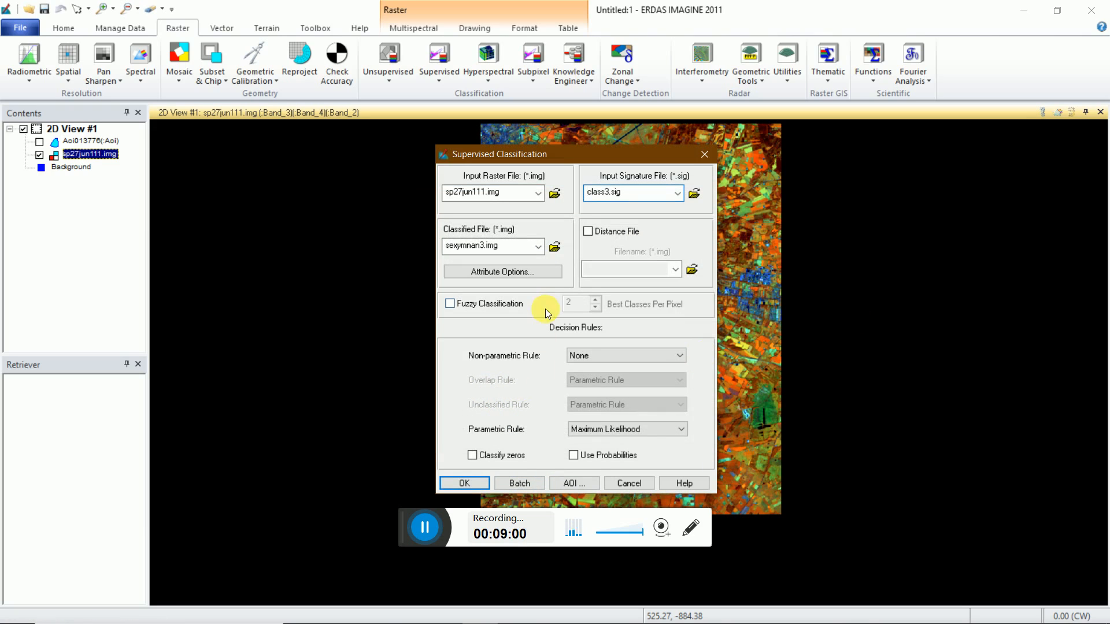
Step: Run the supervised classification with the Maximum Likelihood parametric rule and close the process list
{"action": "left_click", "coordinate": [454, 484]}
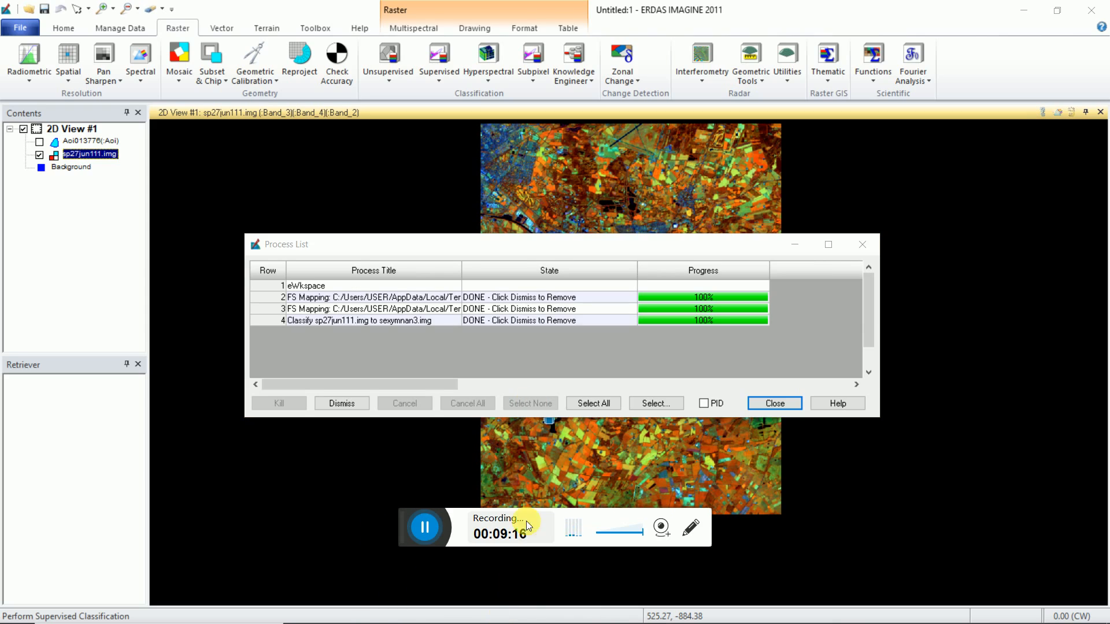
{"action": "left_click", "coordinate": [774, 404]}
Step: Add a second 2D view beside the one showing sp27jun111.img
{"action": "scroll", "coordinate": [420, 321], "scroll_direction": "down", "scroll_amount": 1}
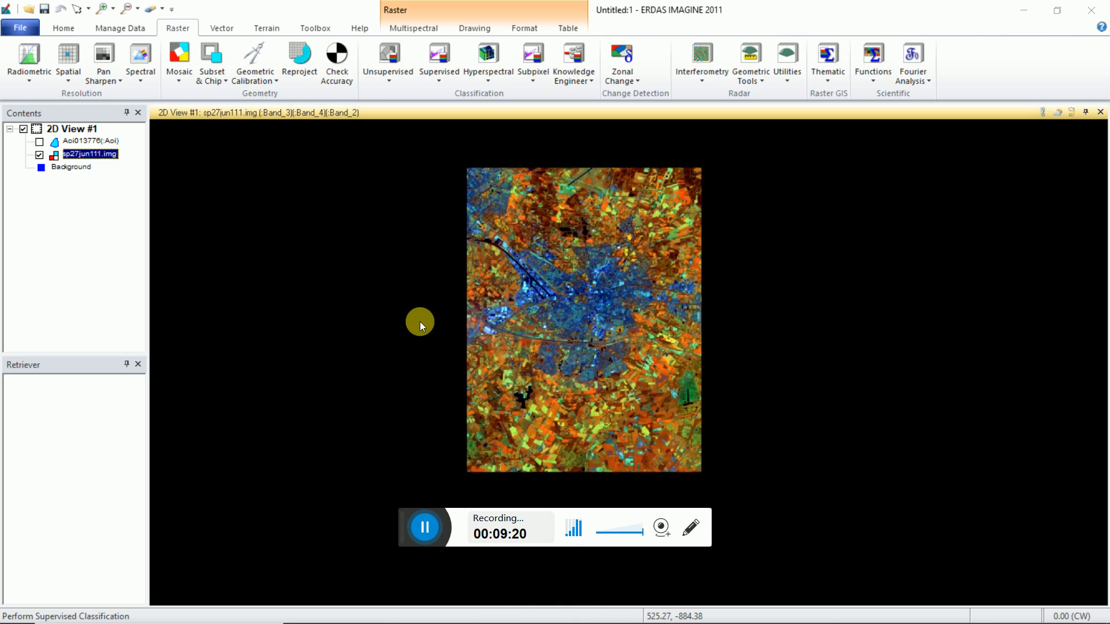
{"action": "scroll", "coordinate": [420, 321], "scroll_direction": "down", "scroll_amount": 1}
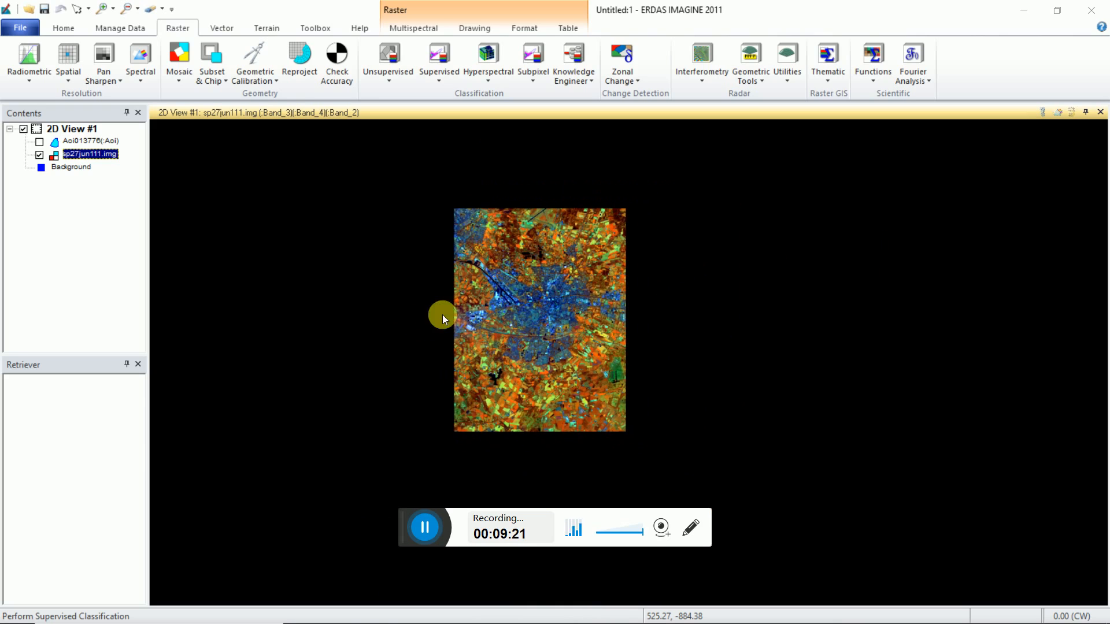
{"action": "left_click", "coordinate": [60, 28]}
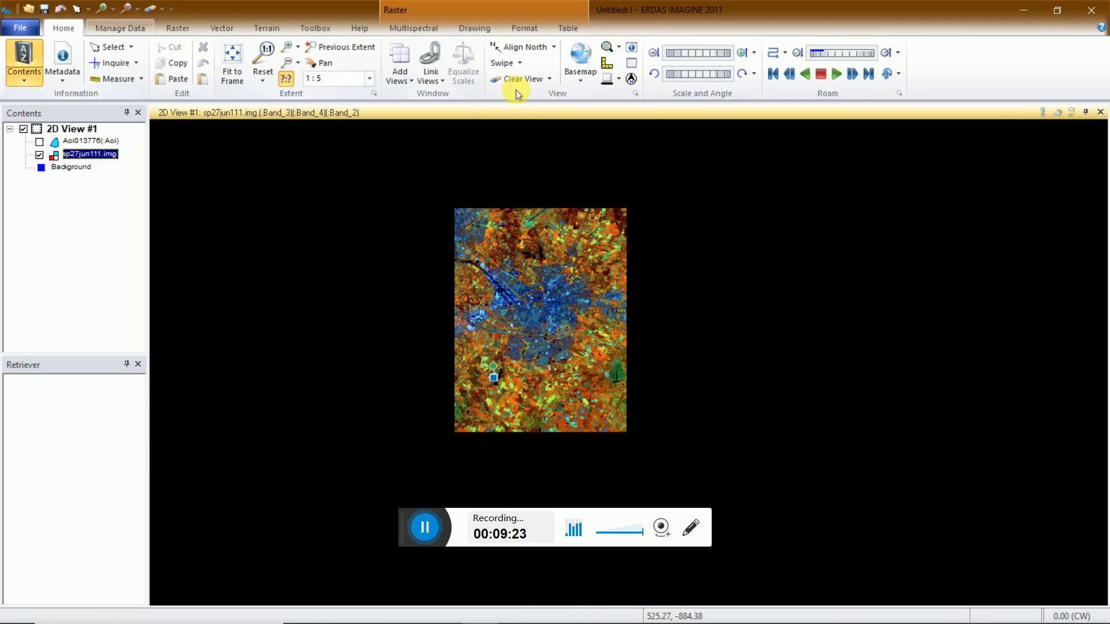
{"action": "left_click", "coordinate": [400, 75]}
{"action": "left_click", "coordinate": [454, 104]}
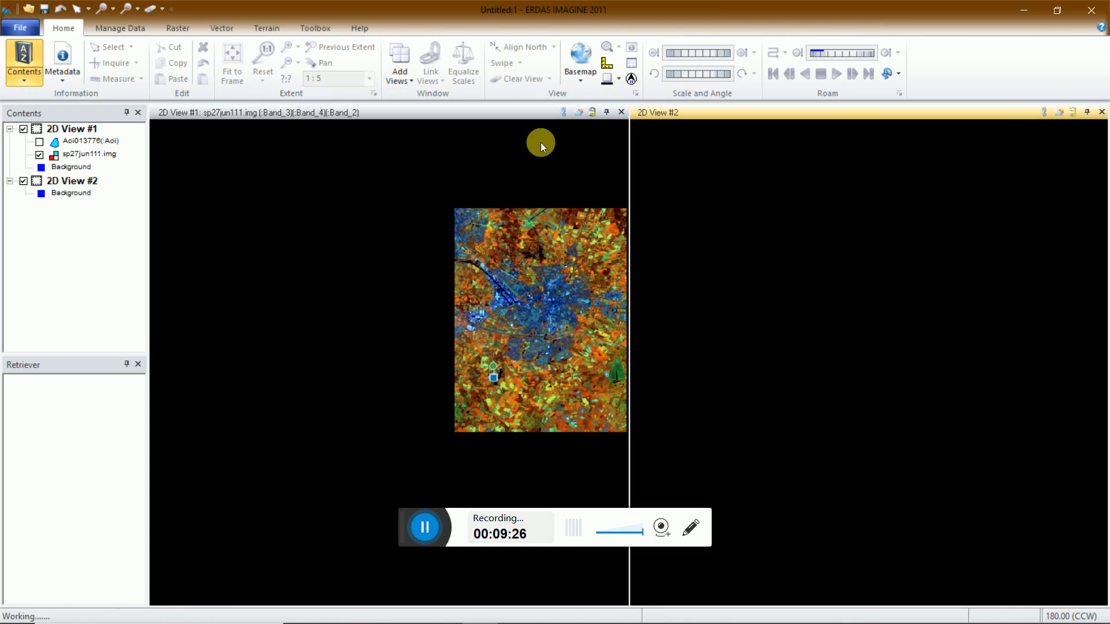
Step: Open the classified raster aaditya.img from the Training Manual_RS data in 2D View #2
{"action": "right_click", "coordinate": [785, 178]}
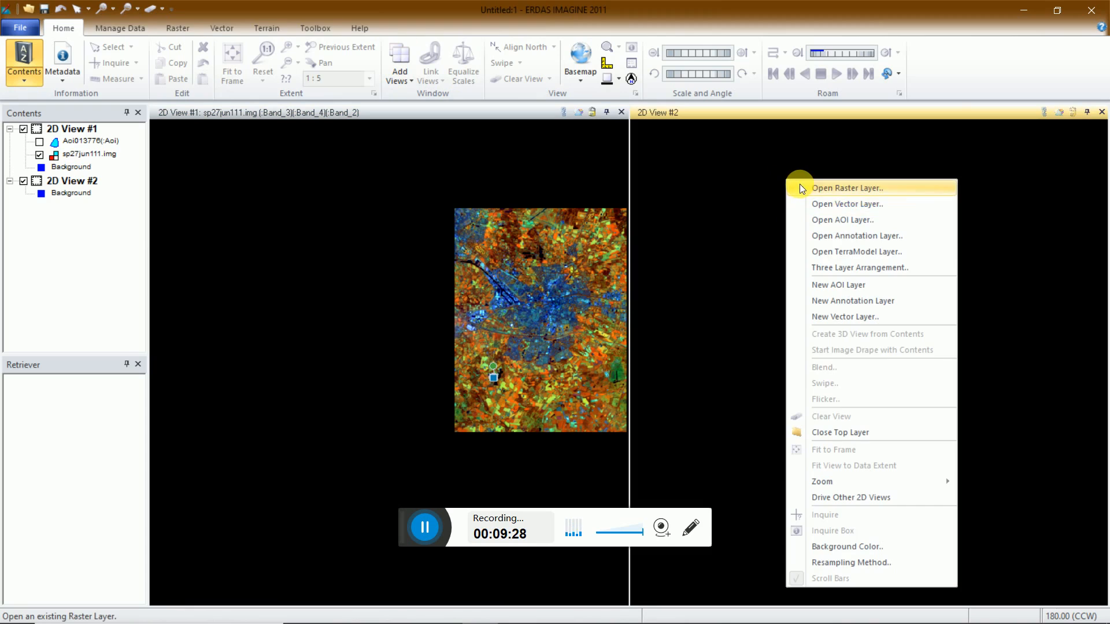
{"action": "left_click", "coordinate": [799, 187]}
{"action": "left_click", "coordinate": [477, 227]}
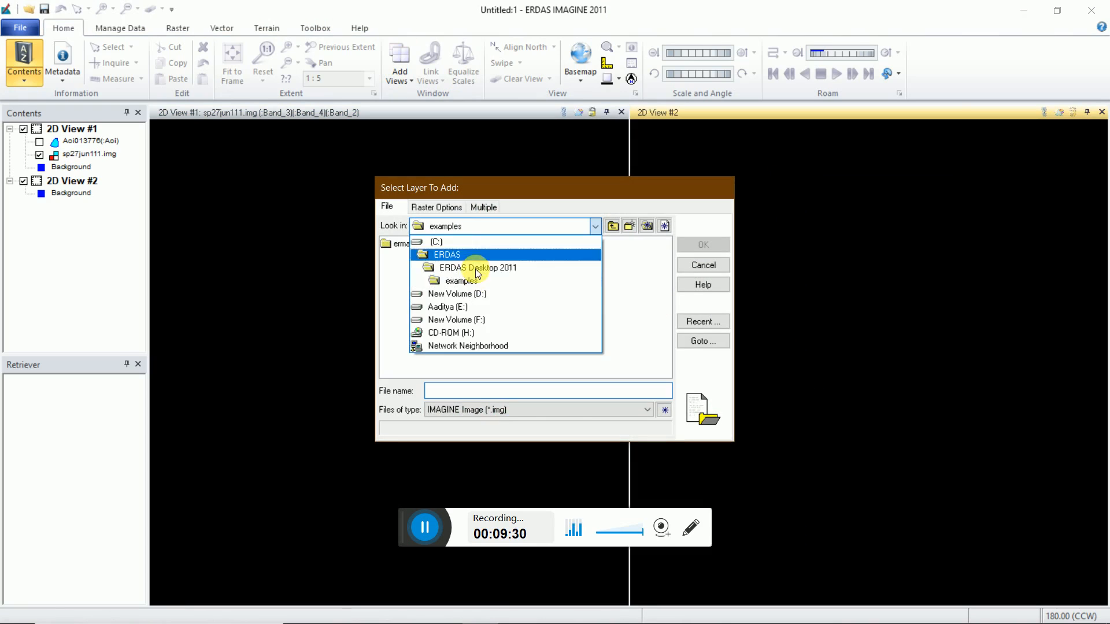
{"action": "left_click", "coordinate": [457, 307]}
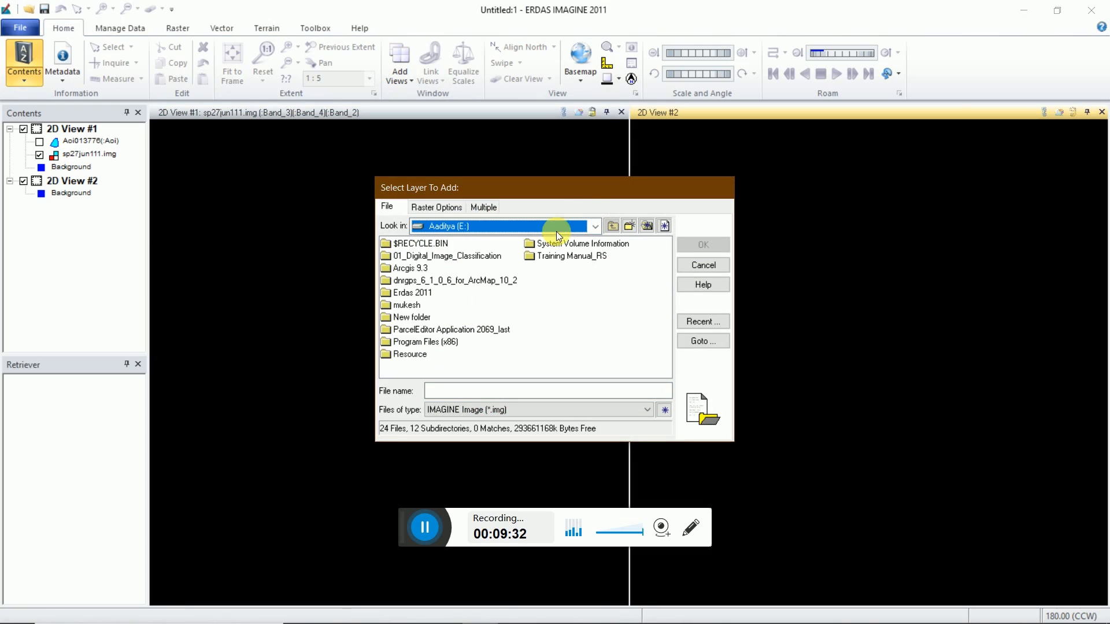
{"action": "double_click", "coordinate": [555, 255]}
{"action": "double_click", "coordinate": [454, 245]}
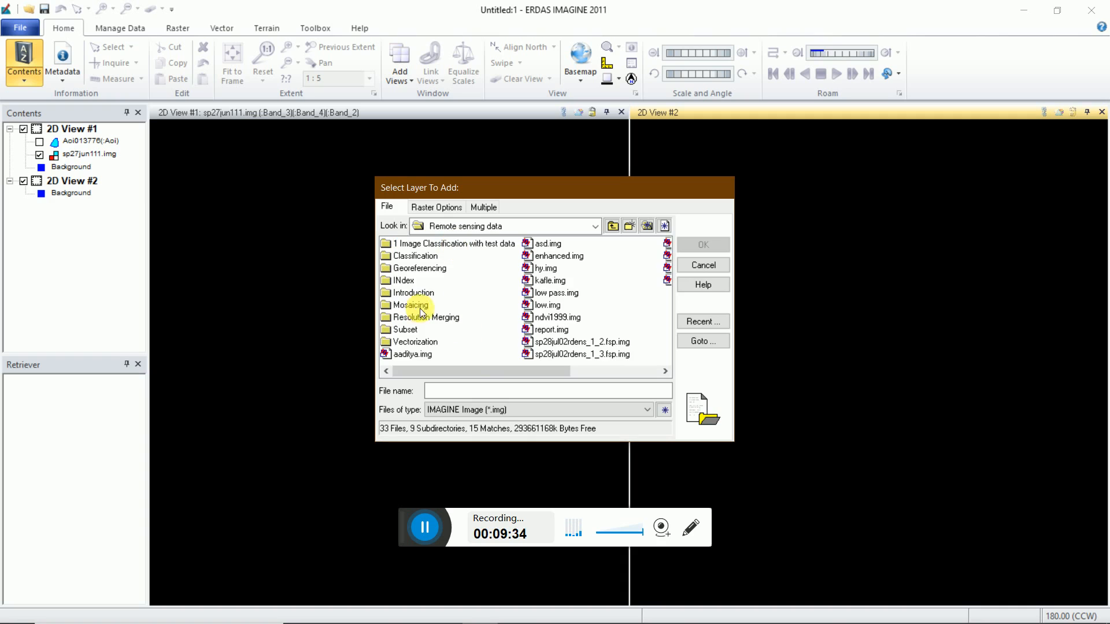
{"action": "scroll", "coordinate": [513, 283], "scroll_direction": "down", "scroll_amount": 1}
{"action": "scroll", "coordinate": [512, 283], "scroll_direction": "up", "scroll_amount": 1}
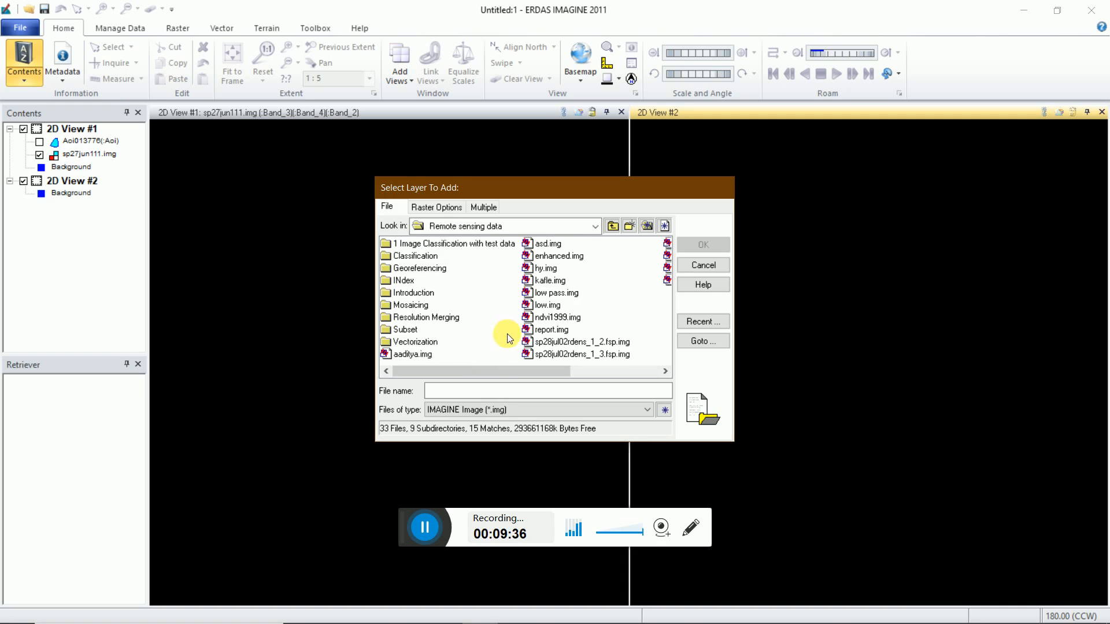
{"action": "double_click", "coordinate": [425, 244]}
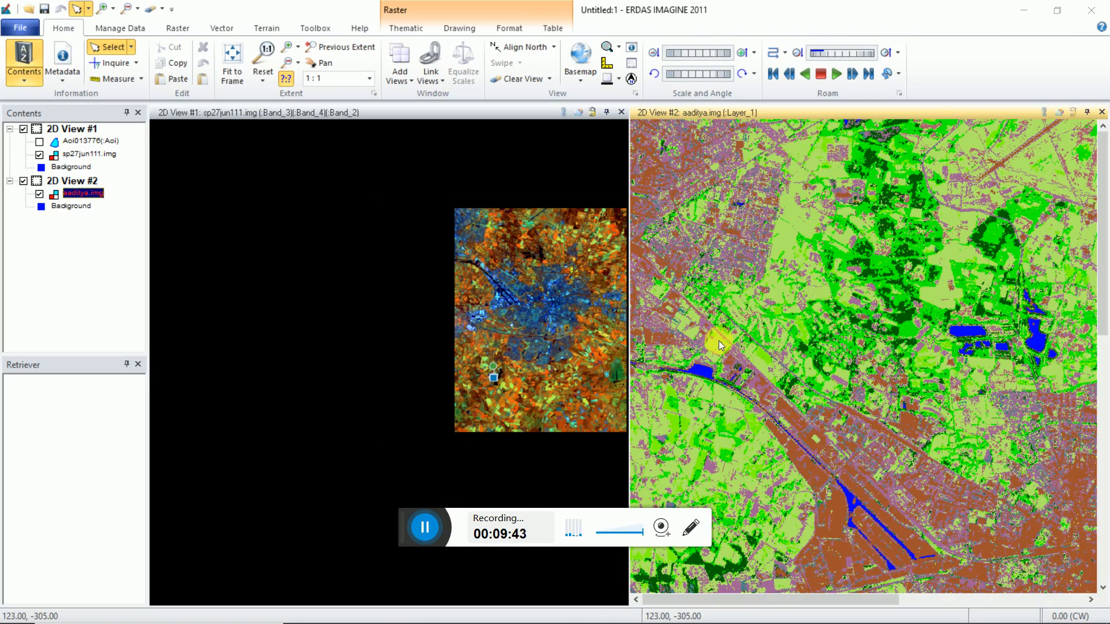
Step: Fit the classified image and sp27jun111.img to the frame of their 2D views for side-by-side comparison
{"action": "scroll", "coordinate": [721, 346], "scroll_direction": "down", "scroll_amount": 1}
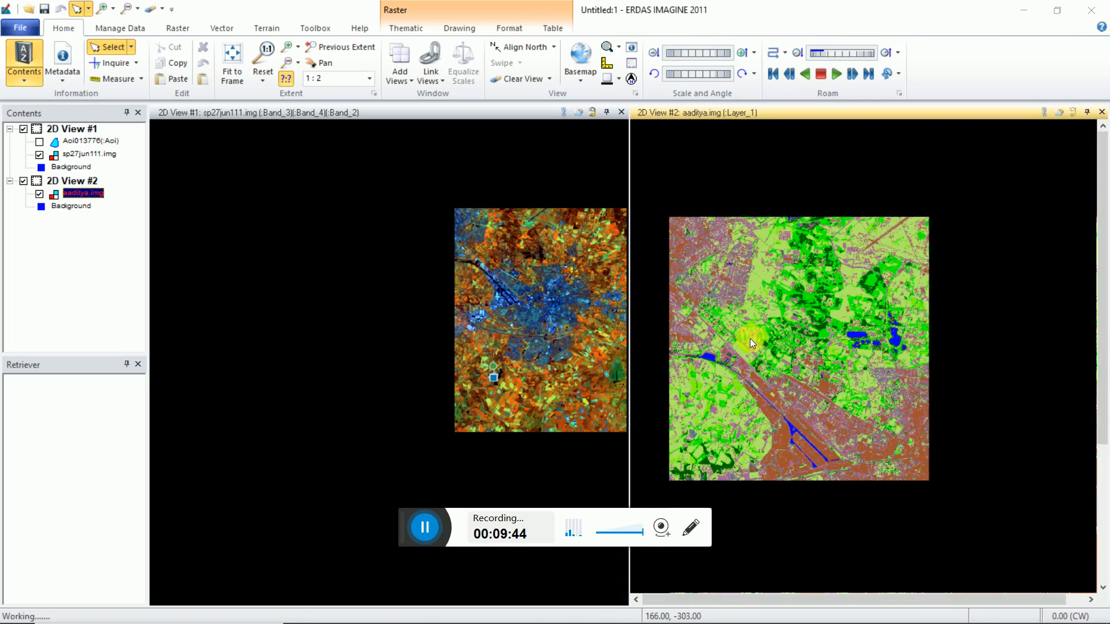
{"action": "left_click", "coordinate": [246, 67]}
{"action": "left_click", "coordinate": [376, 248]}
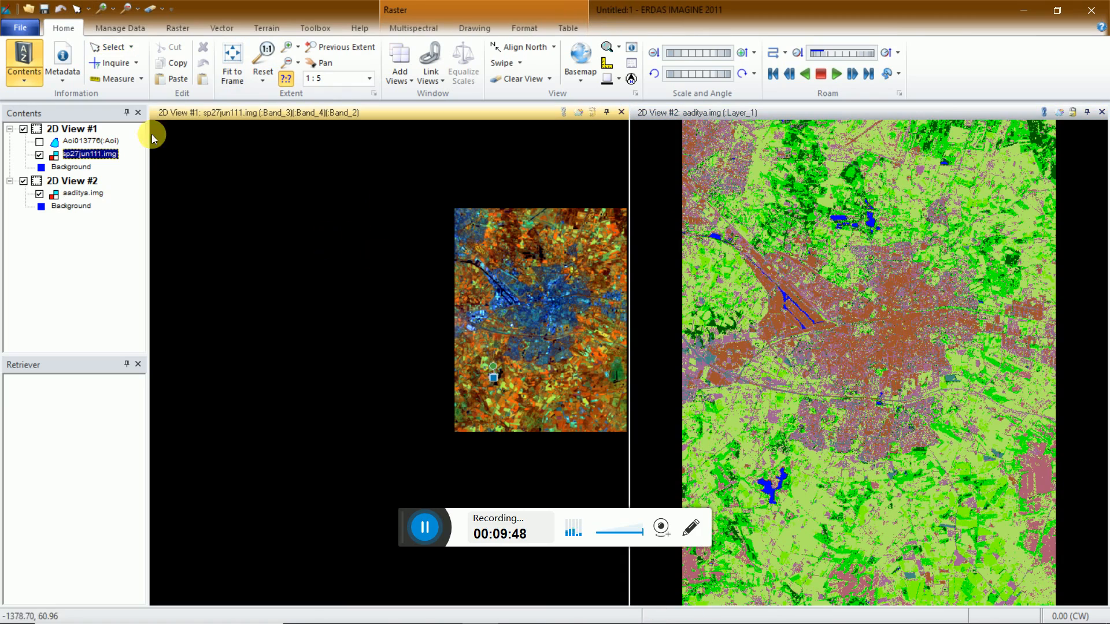
{"action": "left_click", "coordinate": [231, 59]}
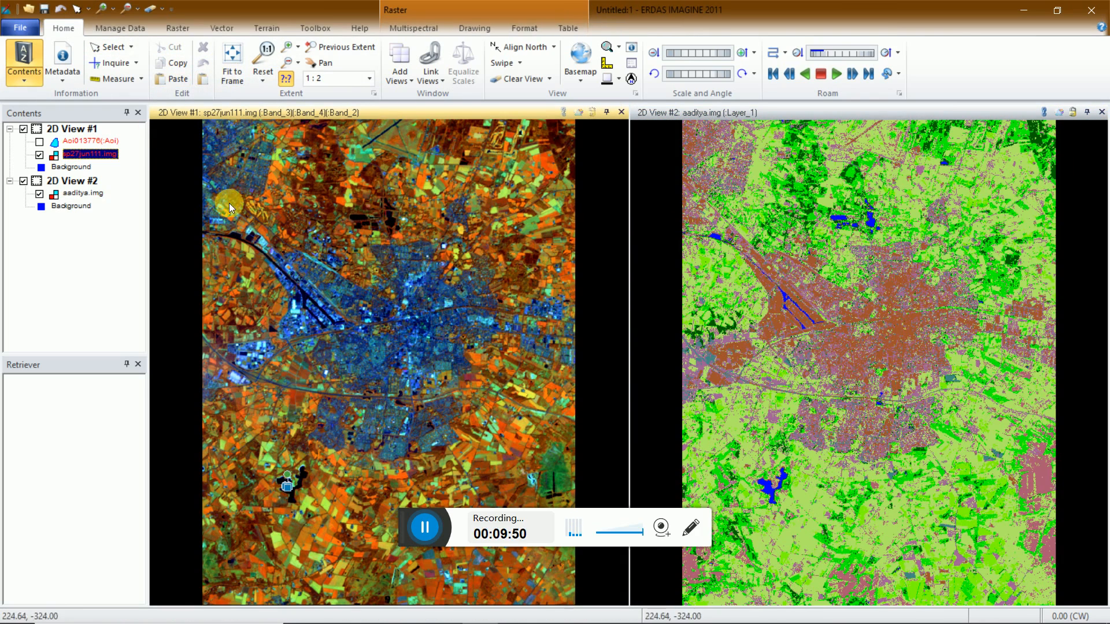